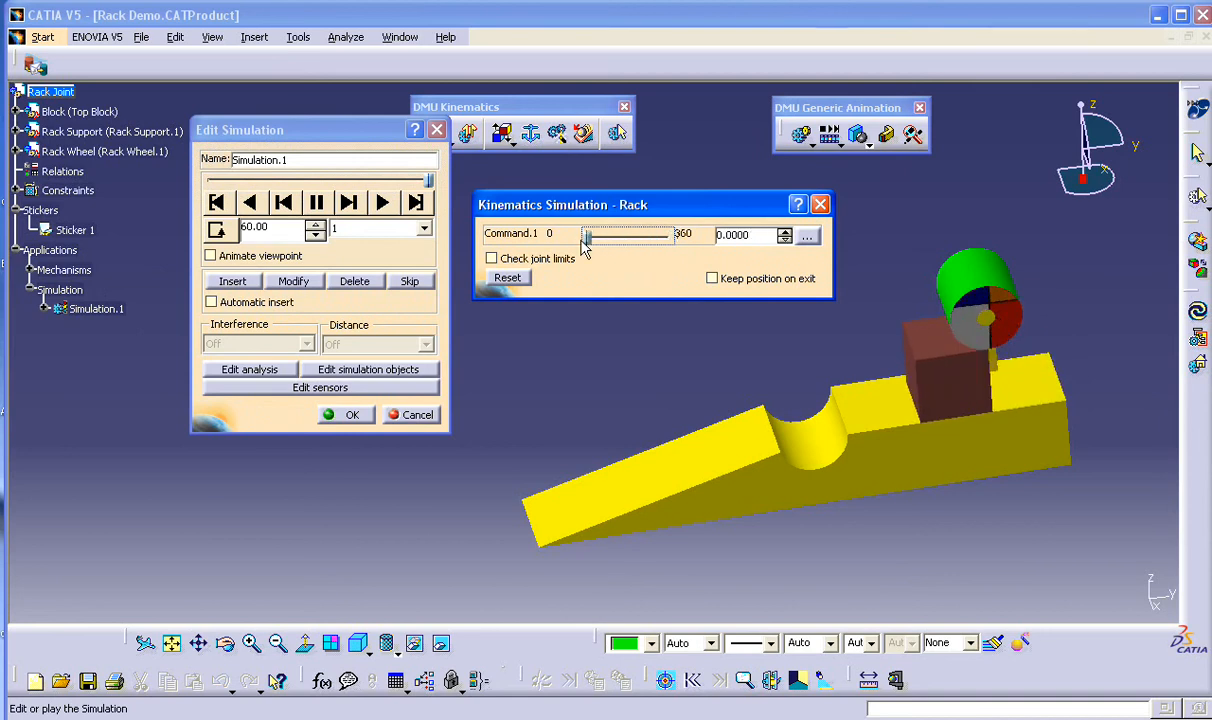
# Step: Close the simulation editor in the Rack Demo product and switch to the Rack.CATProduct document
pyautogui.click(436, 130)
pyautogui.click(405, 37)
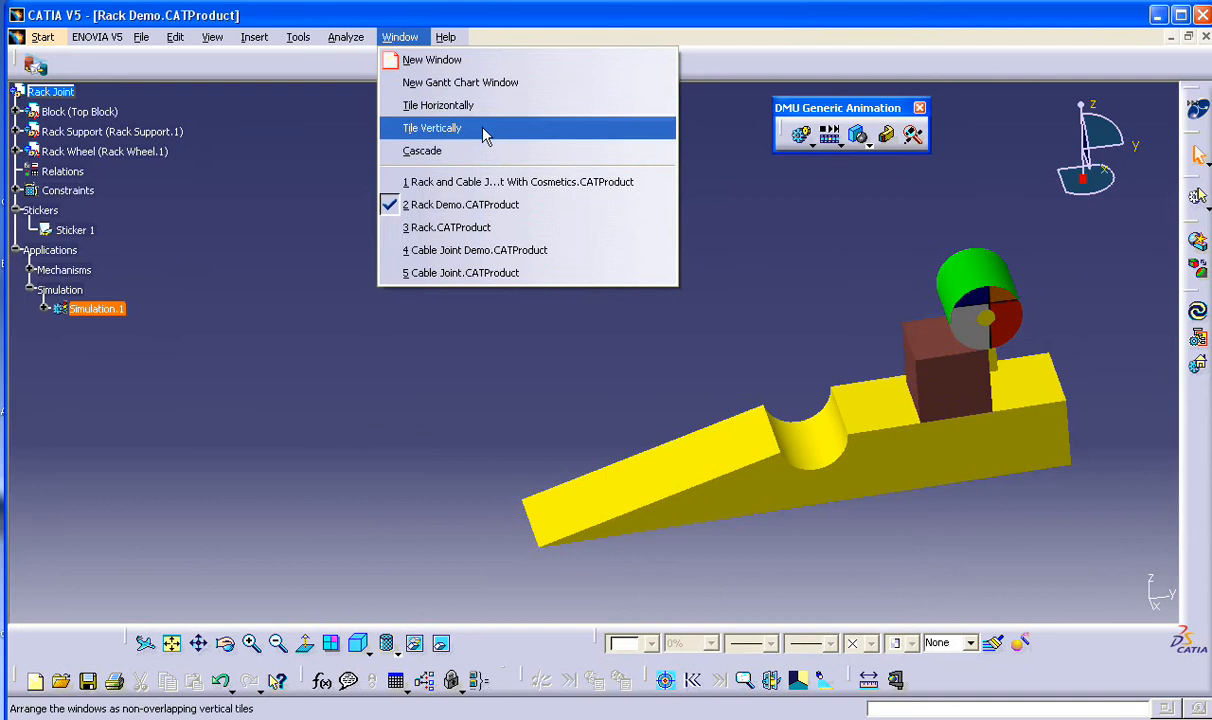
pyautogui.click(450, 227)
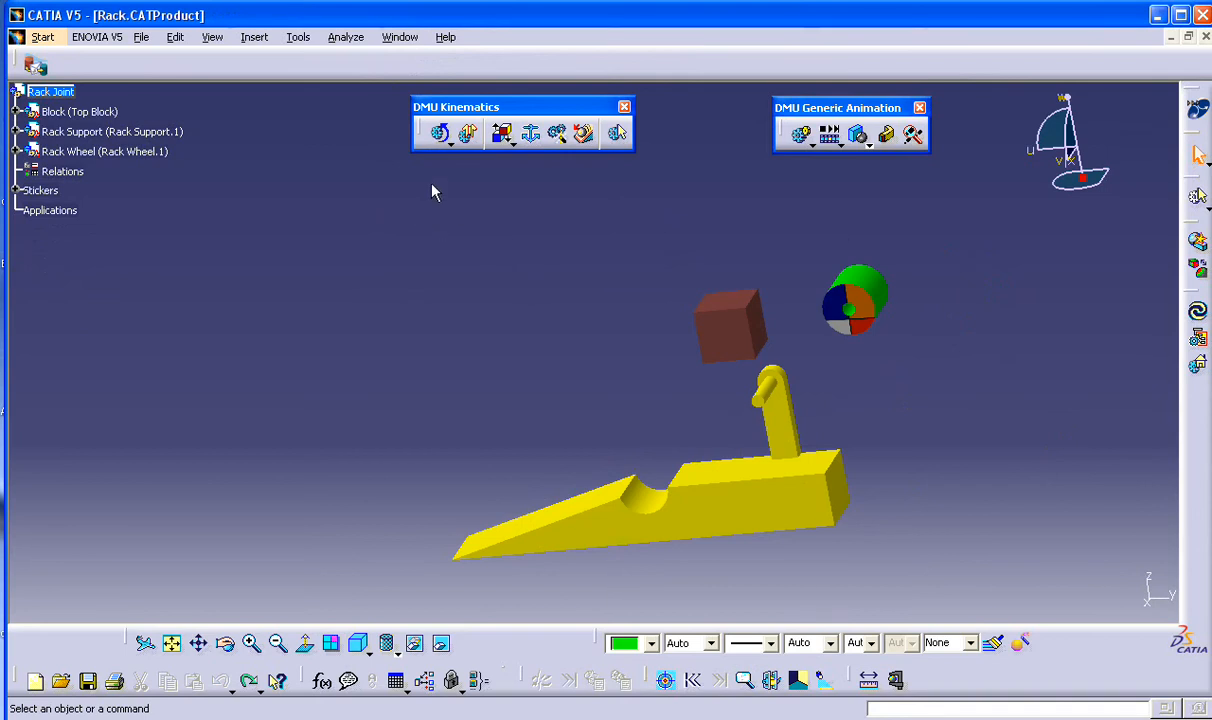
# Step: Create a new mechanism named "rack" and make the yellow Rack Support its fixed part
pyautogui.click(532, 134)
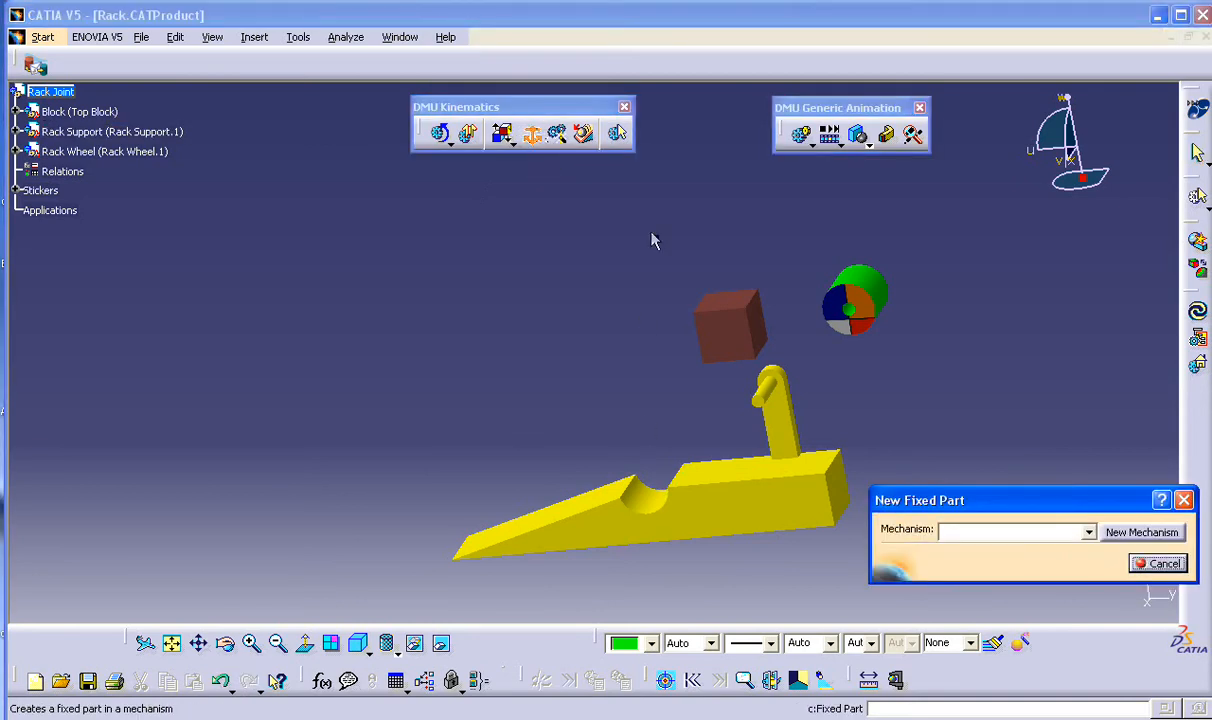
pyautogui.click(1148, 532)
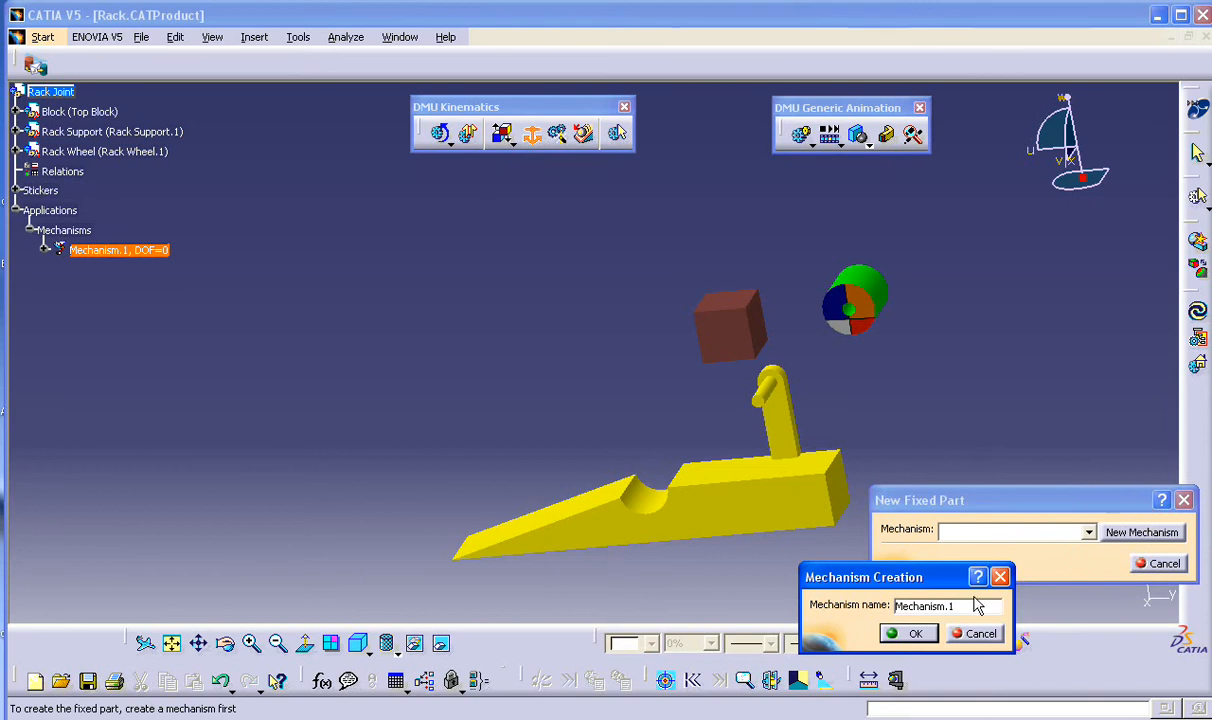
pyautogui.moveTo(966, 608); pyautogui.dragTo(772, 609)
pyautogui.write('rack')
pyautogui.press('Return')
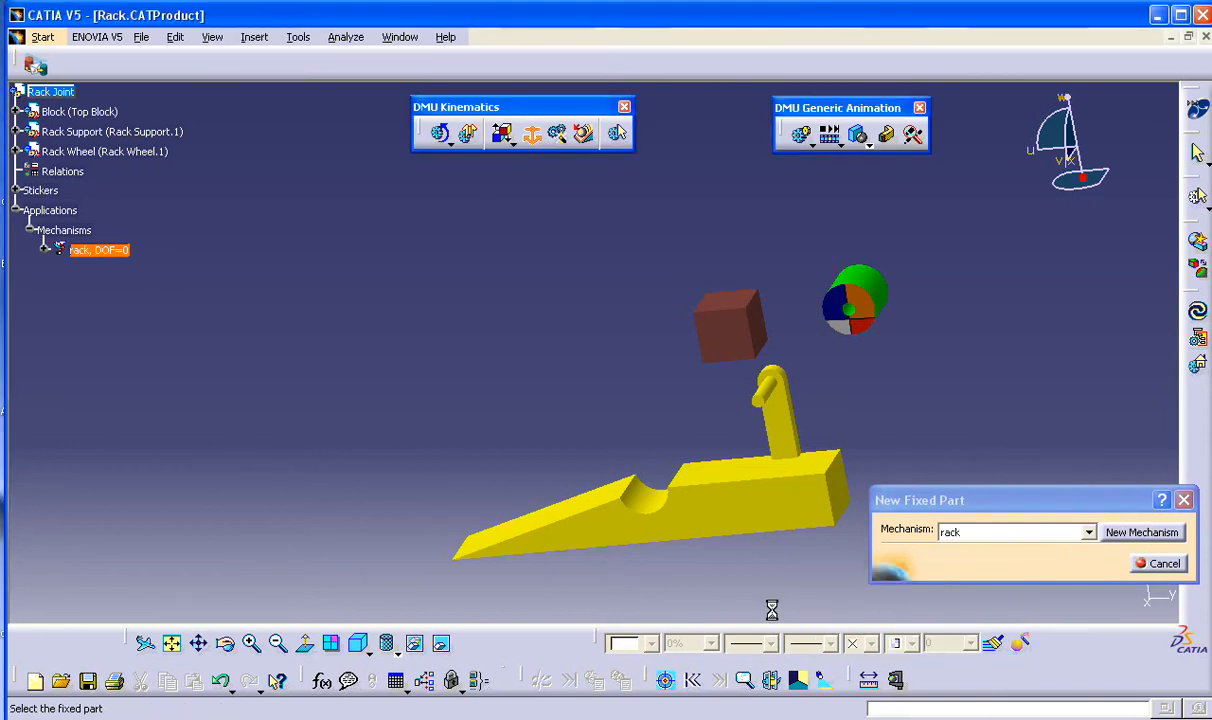
pyautogui.click(748, 505)
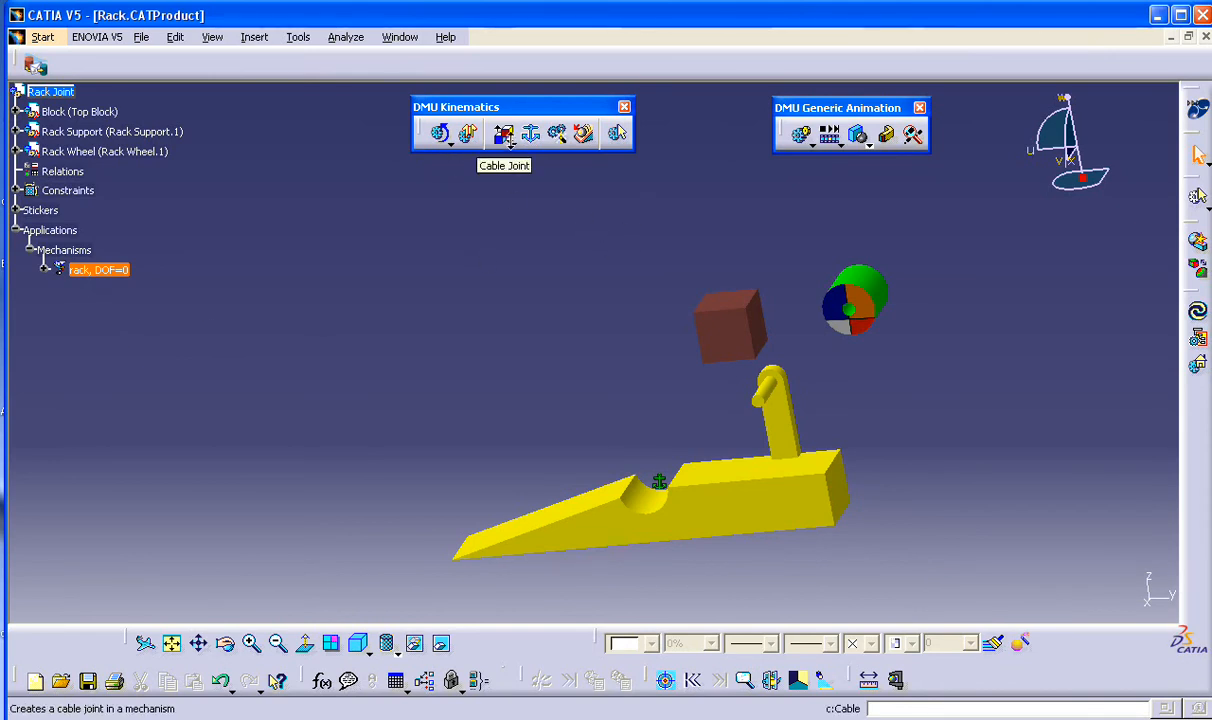
# Step: Start a Rack joint and create its prismatic joint from the support's upper edge and top face and the block's lower edge and bottom face
pyautogui.click(511, 144)
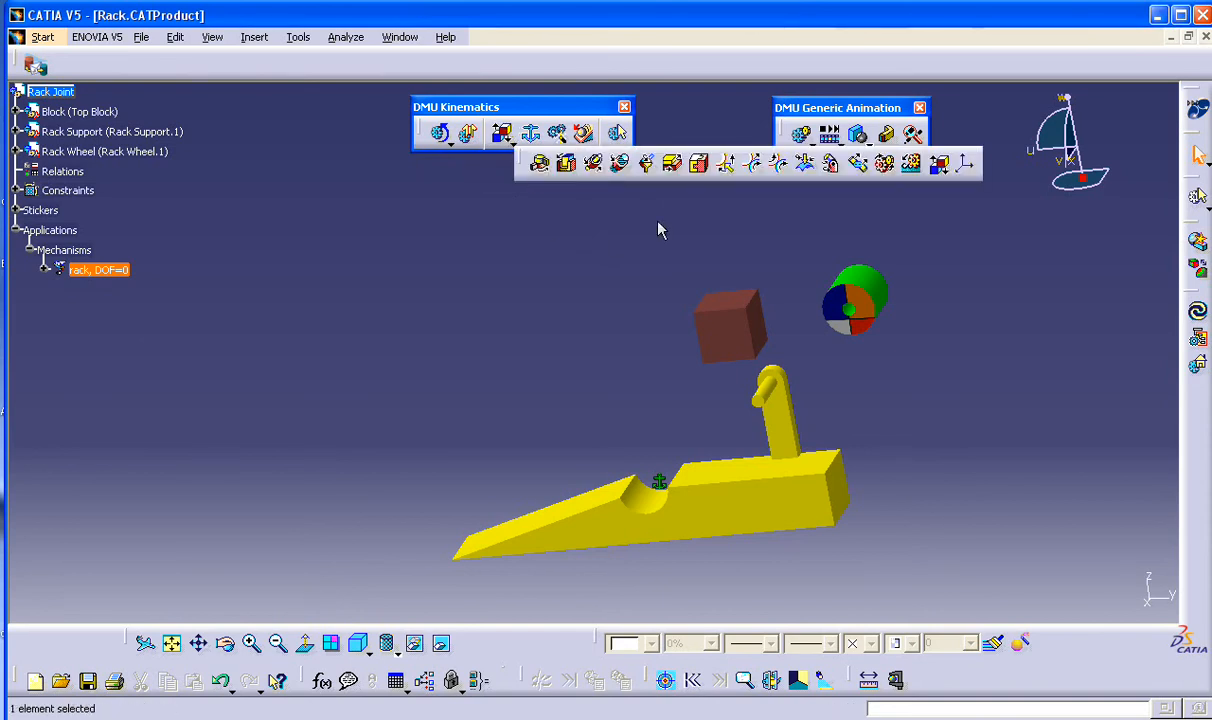
pyautogui.click(912, 163)
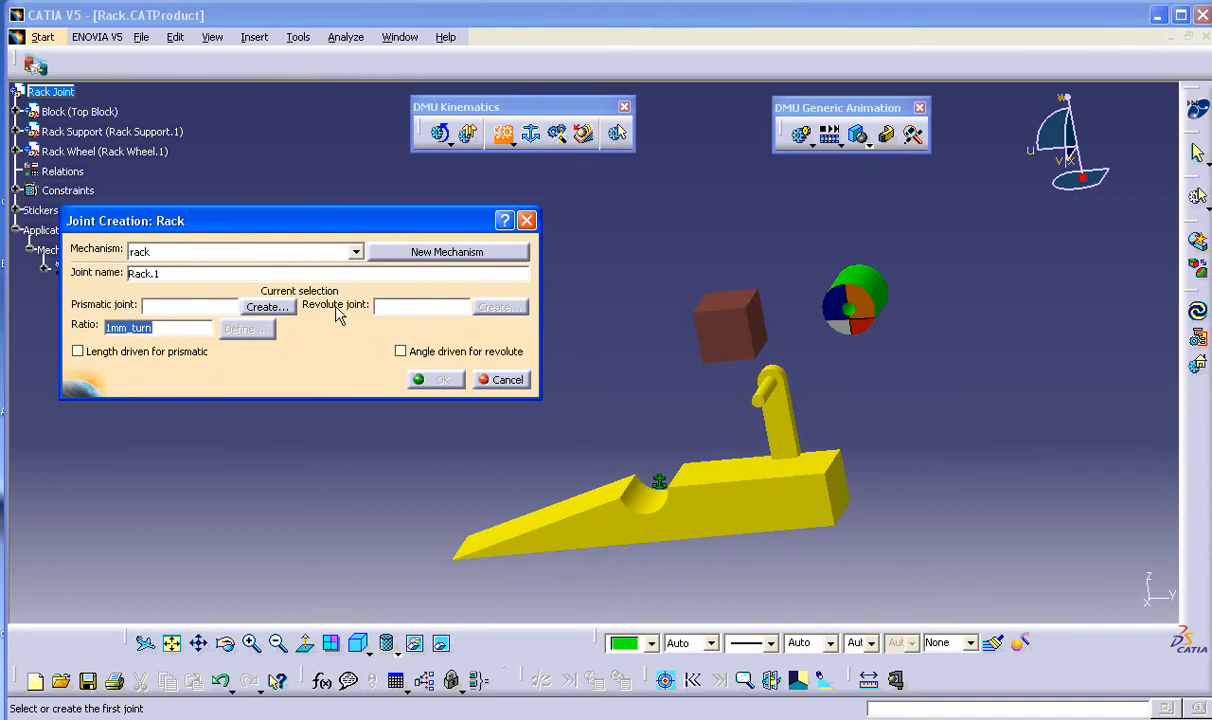
pyautogui.click(265, 307)
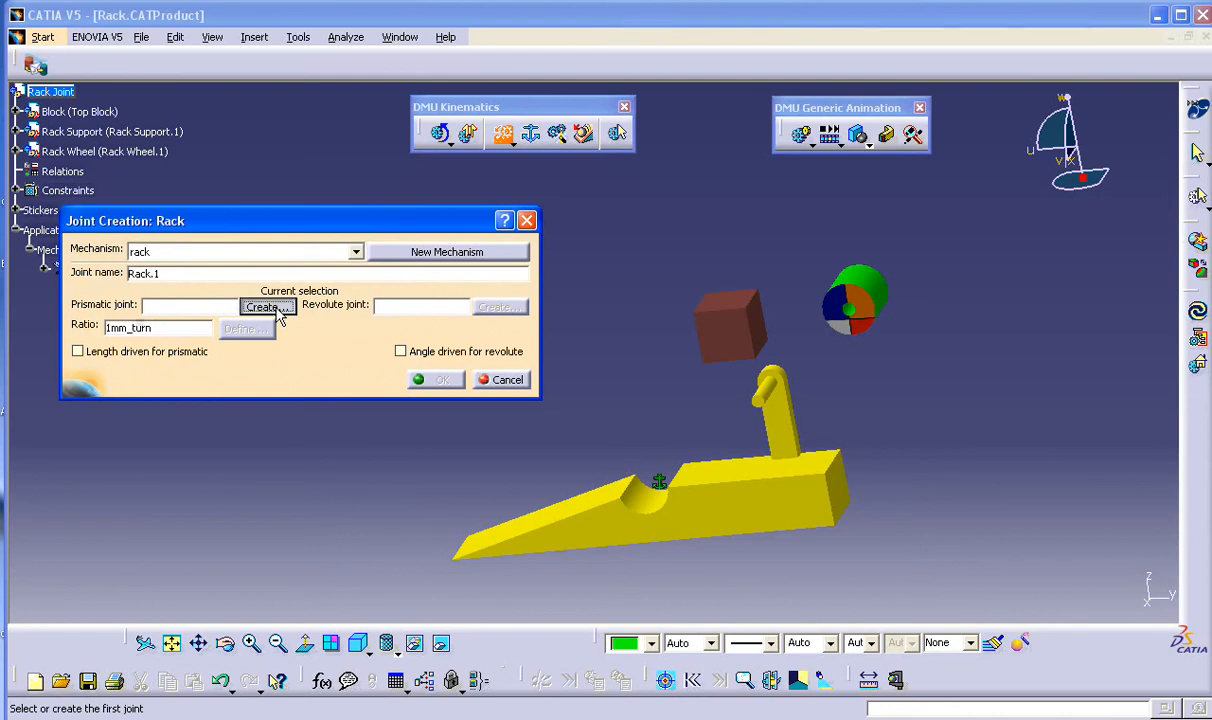
pyautogui.click(712, 492)
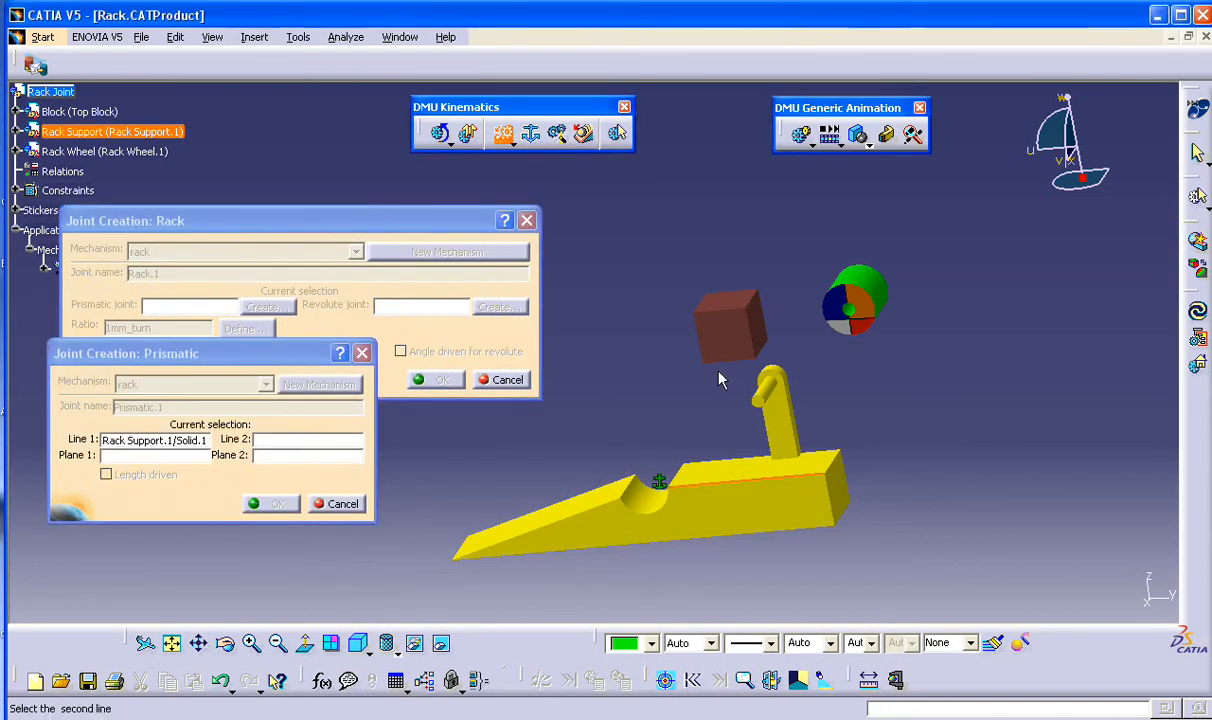
pyautogui.click(721, 355)
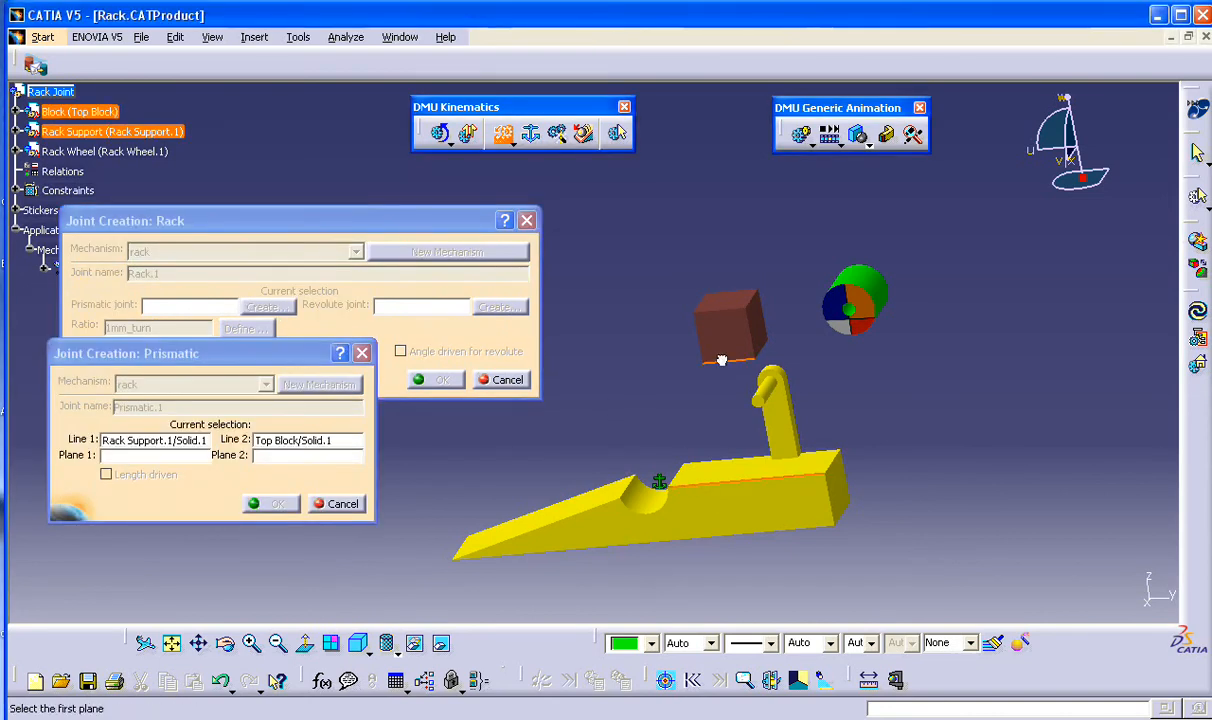
pyautogui.click(737, 473)
pyautogui.moveTo(717, 560); pyautogui.dragTo(700, 490, button='middle')
pyautogui.click(712, 315)
pyautogui.click(270, 504)
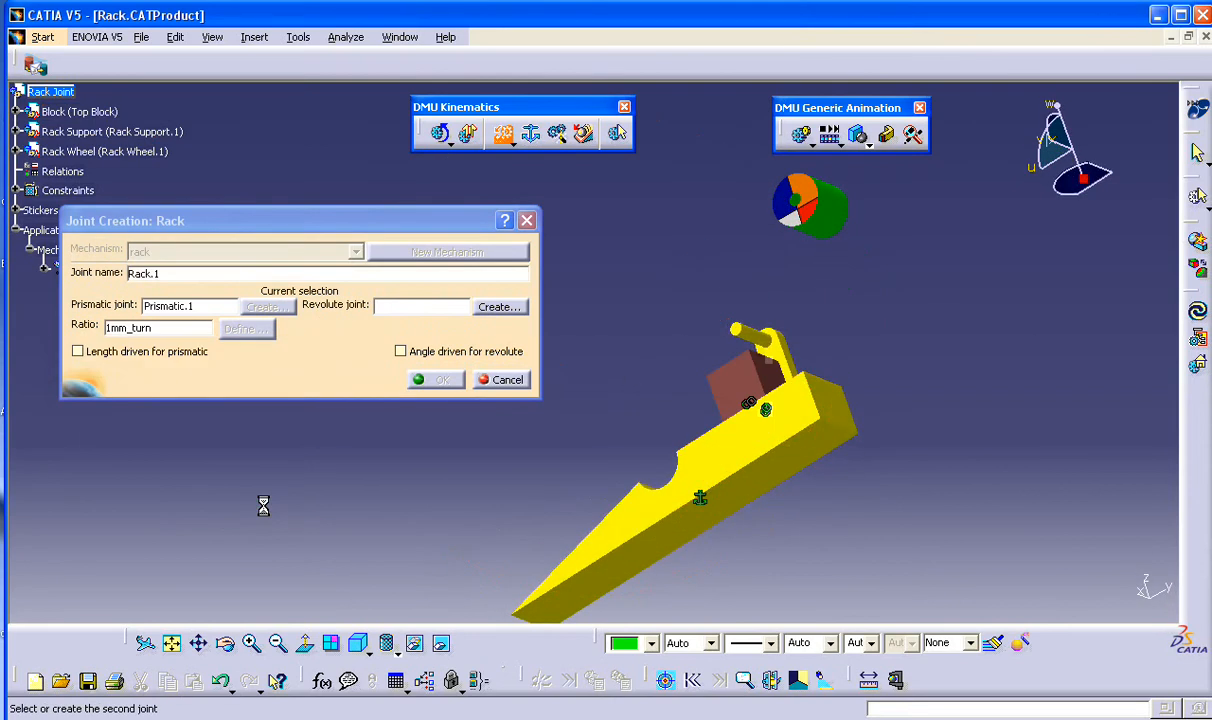
# Step: Create the rack joint's revolute joint from the support pin's axis and end face and the wheel's axis and front face, with Null Offset
pyautogui.moveTo(598, 290); pyautogui.dragTo(632, 215, button='middle')
pyautogui.moveTo(838, 274); pyautogui.dragTo(764, 397, button='middle')
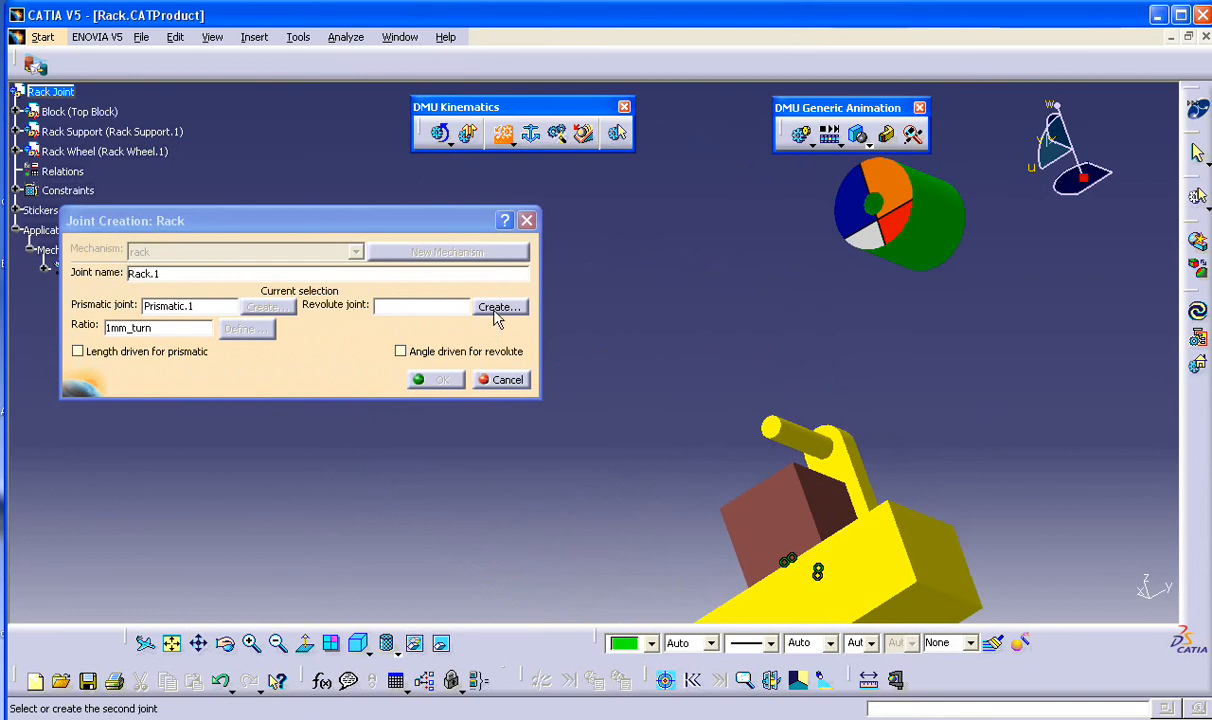
pyautogui.click(497, 307)
pyautogui.click(803, 444)
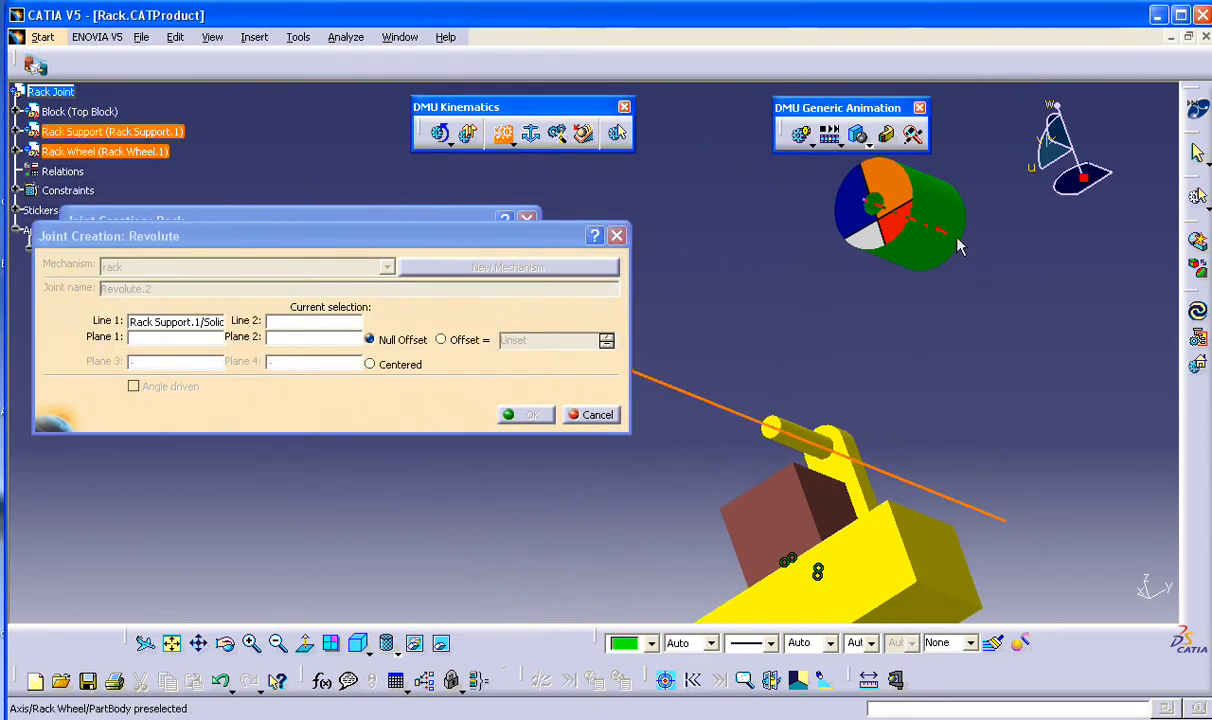
pyautogui.click(884, 214)
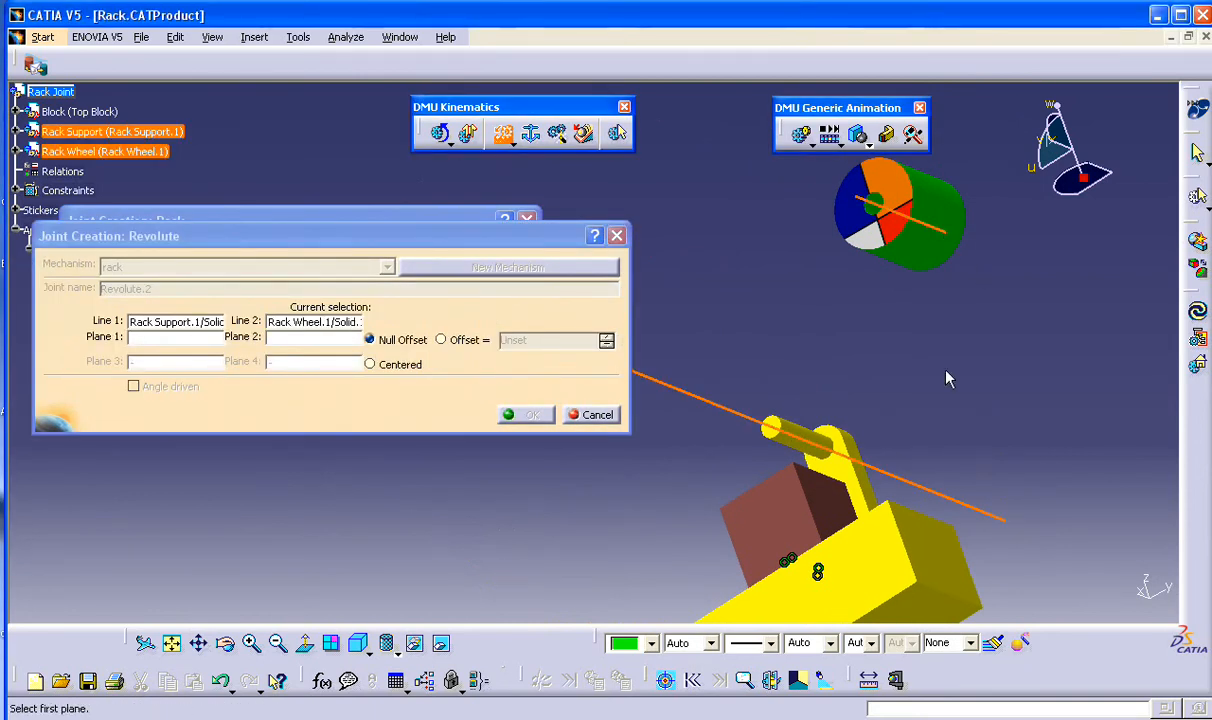
pyautogui.click(780, 430)
pyautogui.click(906, 202)
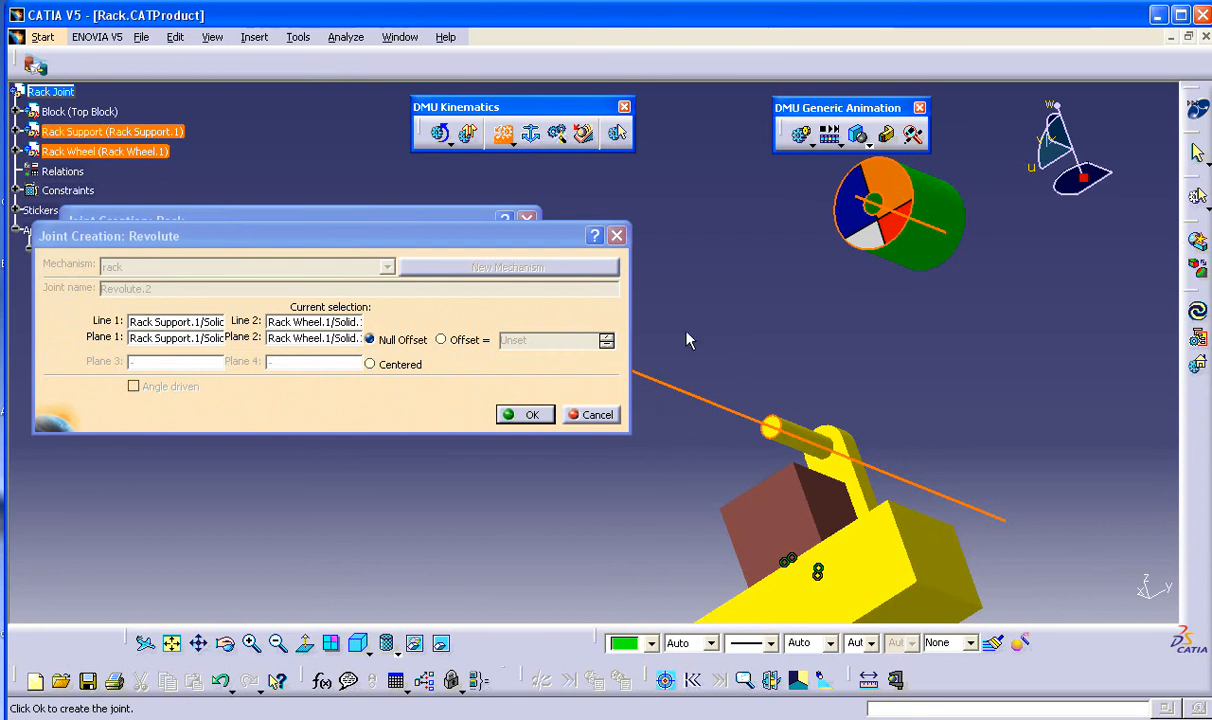
pyautogui.moveTo(666, 240); pyautogui.dragTo(703, 334, button='middle')
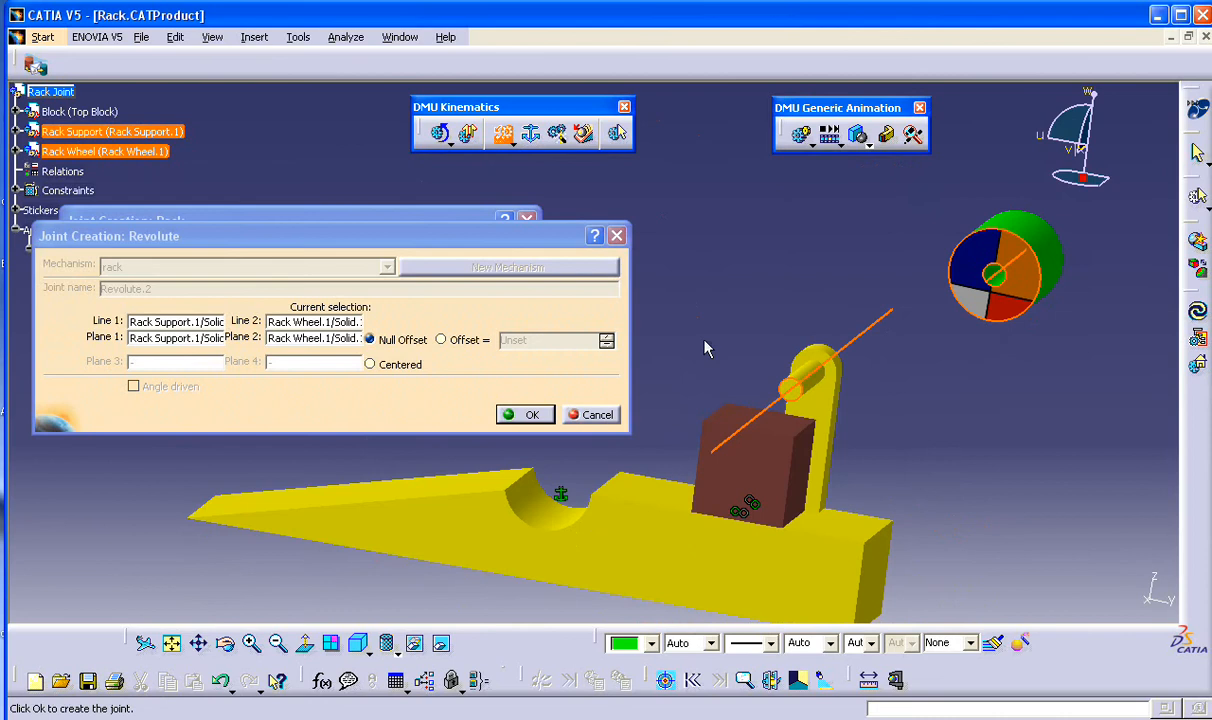
pyautogui.moveTo(335, 458); pyautogui.dragTo(354, 522, button='middle')
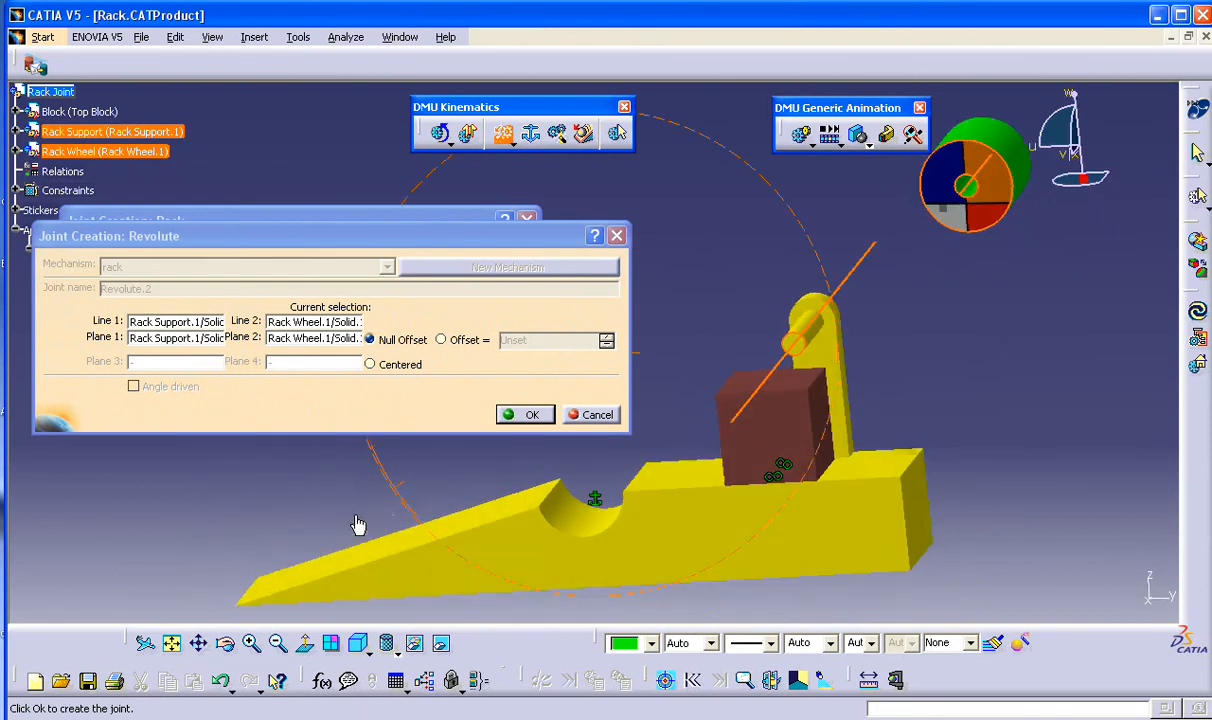
pyautogui.click(440, 341)
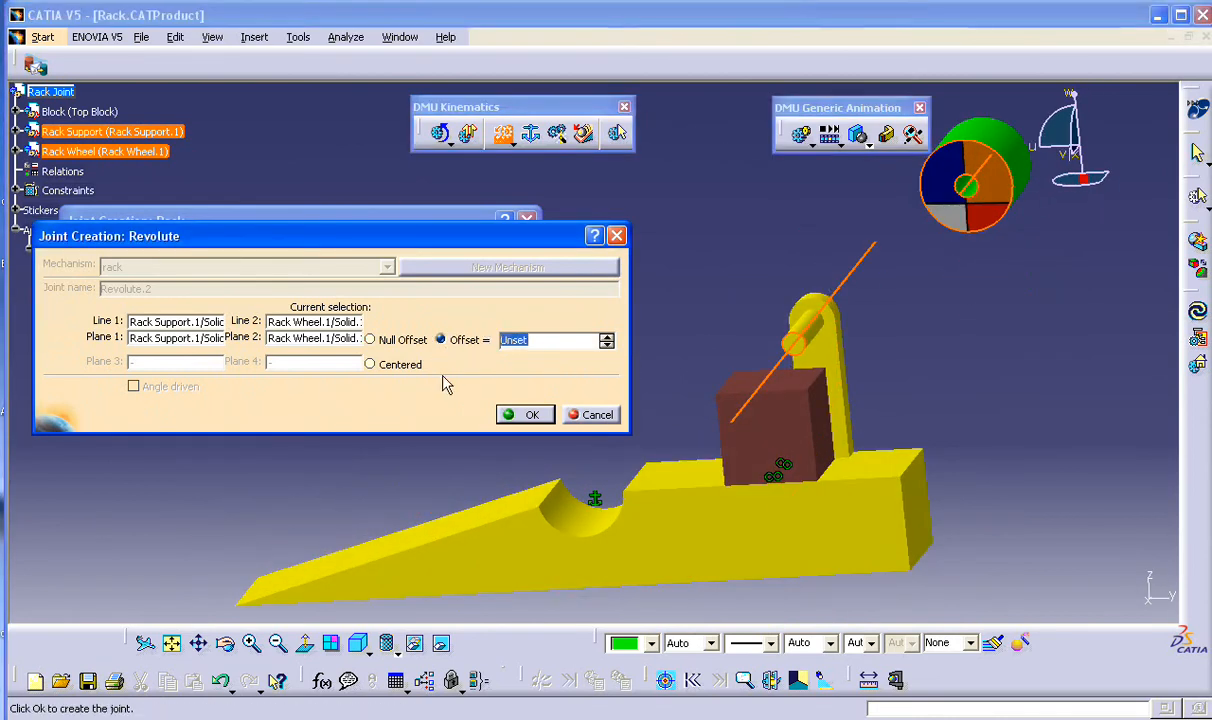
pyautogui.click(369, 340)
pyautogui.click(527, 416)
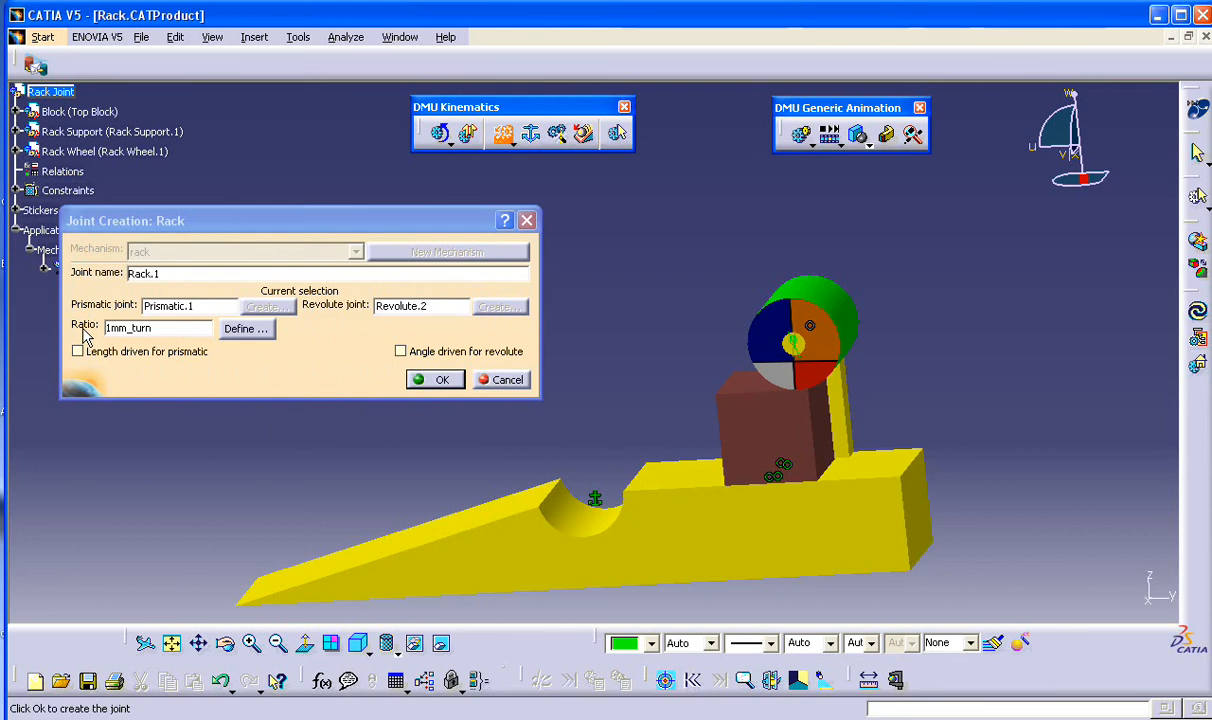
# Step: Set the rack joint's ratio to 101.6 mm per turn, make its revolute joint angle driven, and create the joint
pyautogui.doubleClick(159, 331)
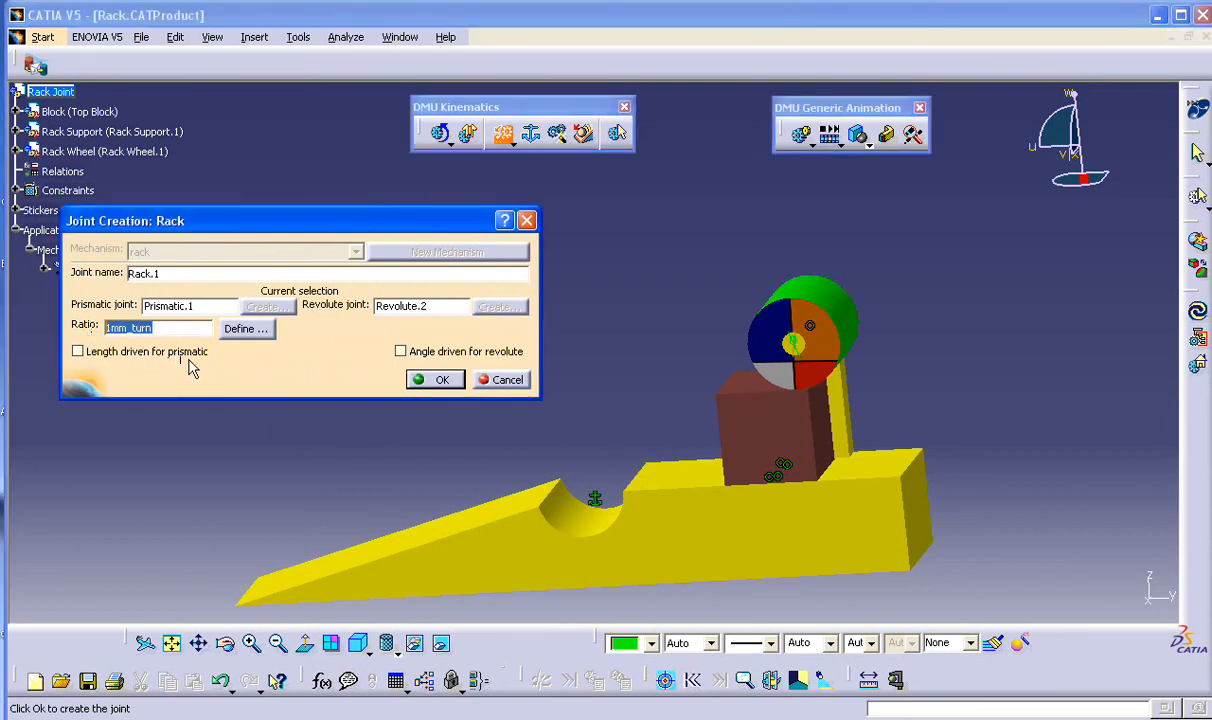
pyautogui.write('4')
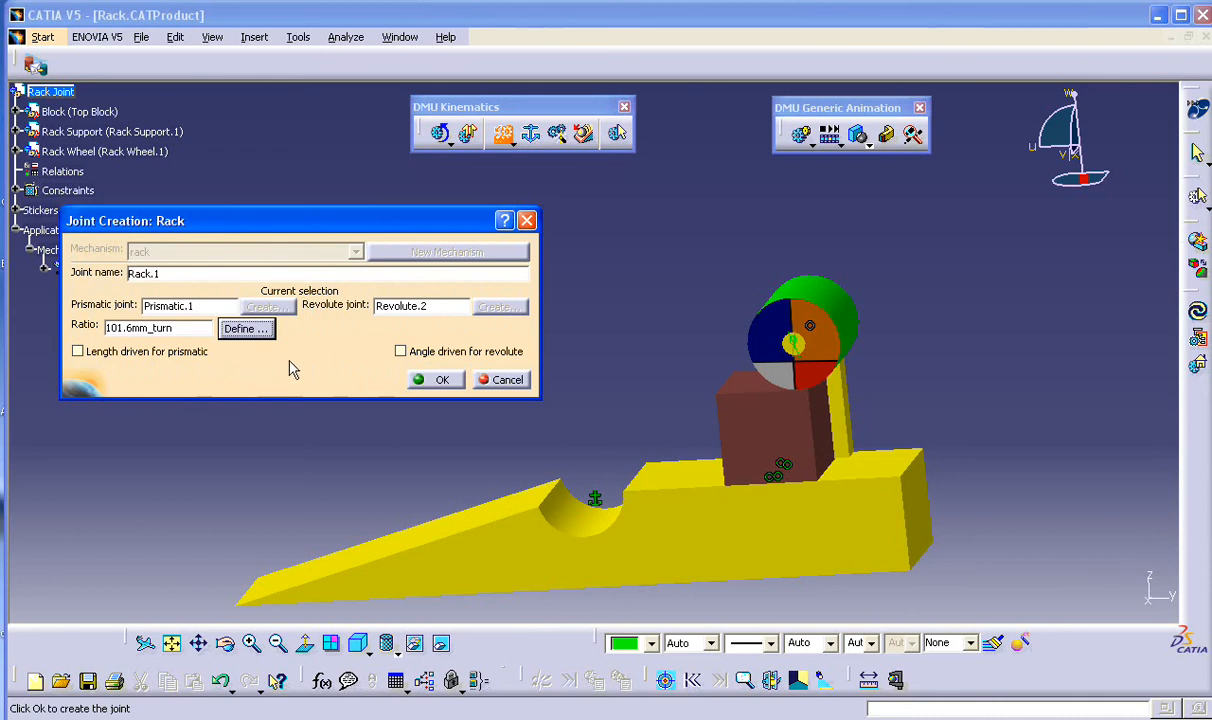
pyautogui.click(401, 351)
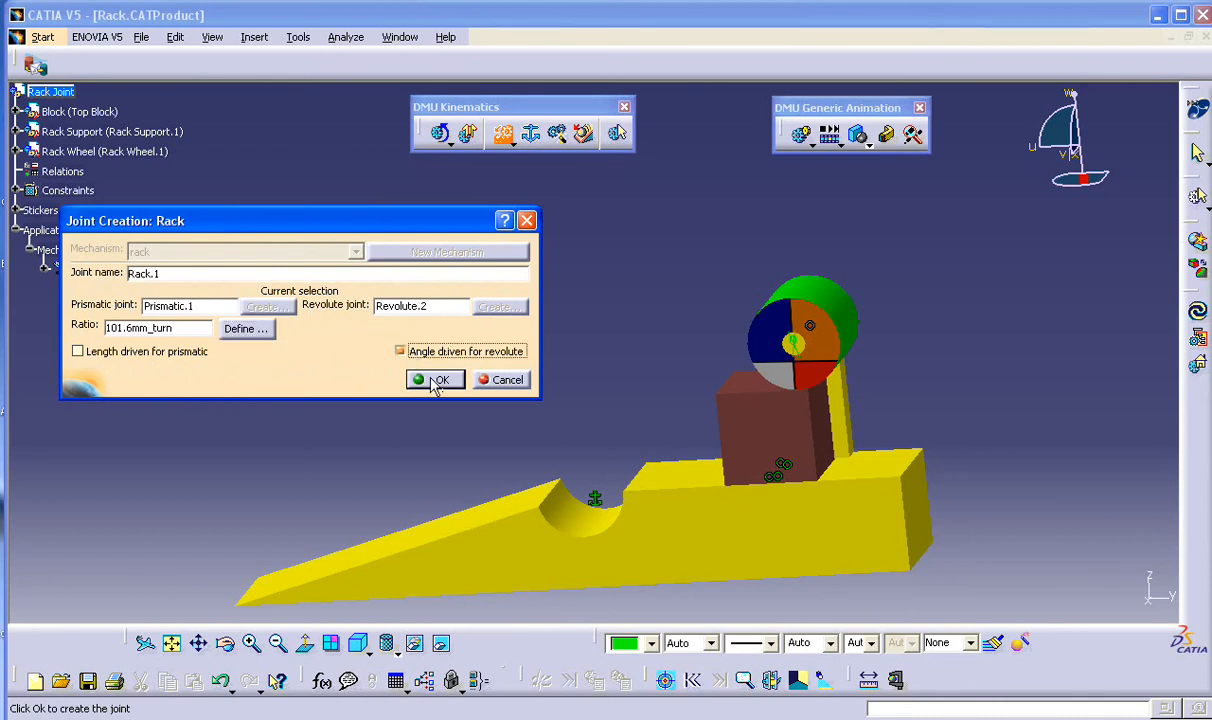
pyautogui.click(437, 382)
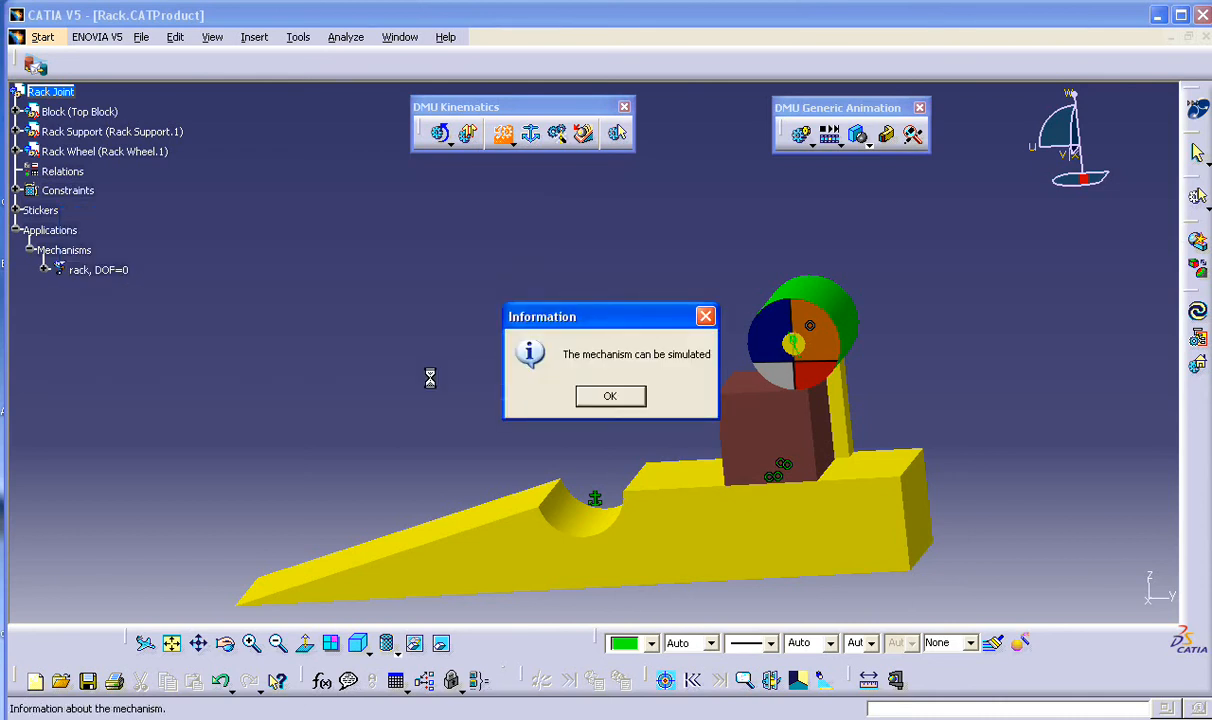
pyautogui.click(609, 396)
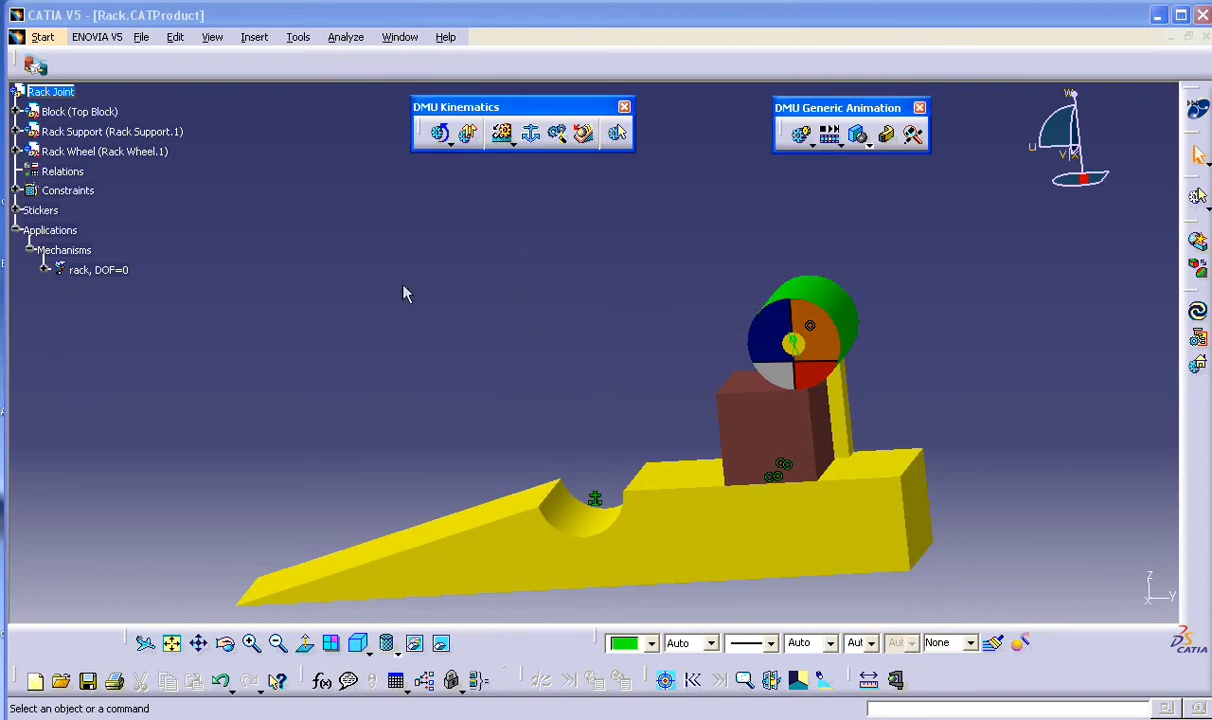
# Step: Edit the Rack.1 joint and set its second lower limit to 0 degrees
pyautogui.click(44, 271)
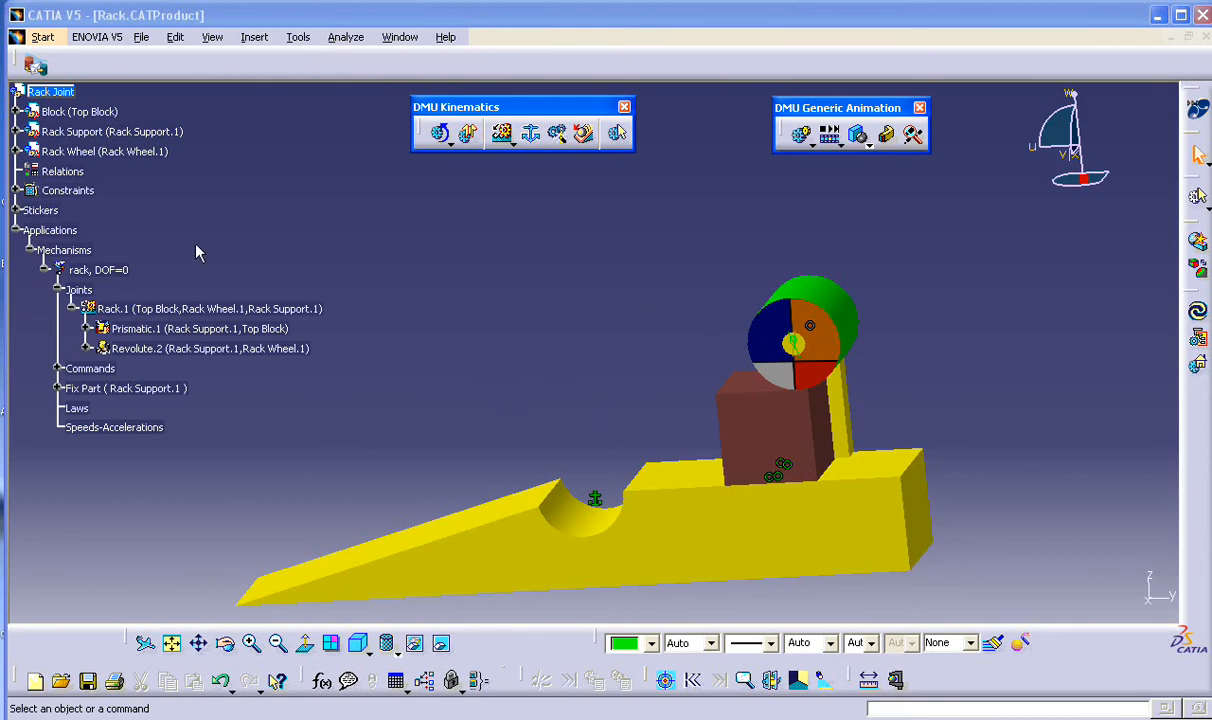
pyautogui.doubleClick(157, 313)
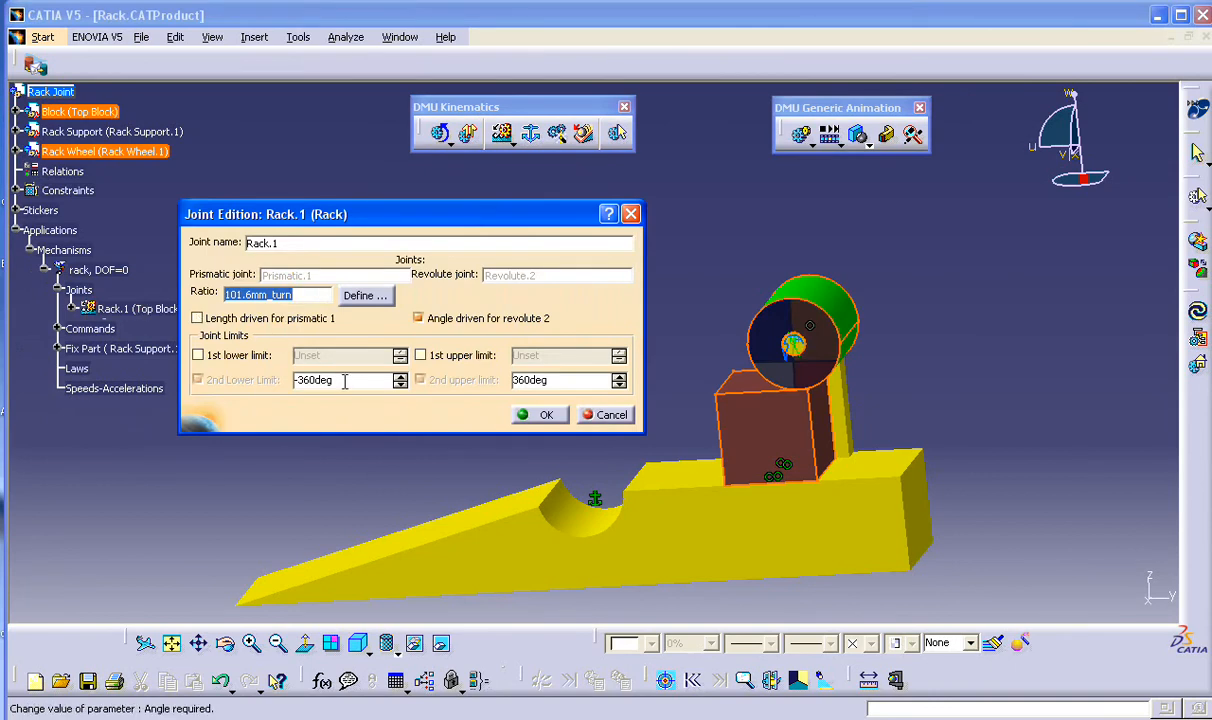
pyautogui.doubleClick(330, 380)
pyautogui.write('0')
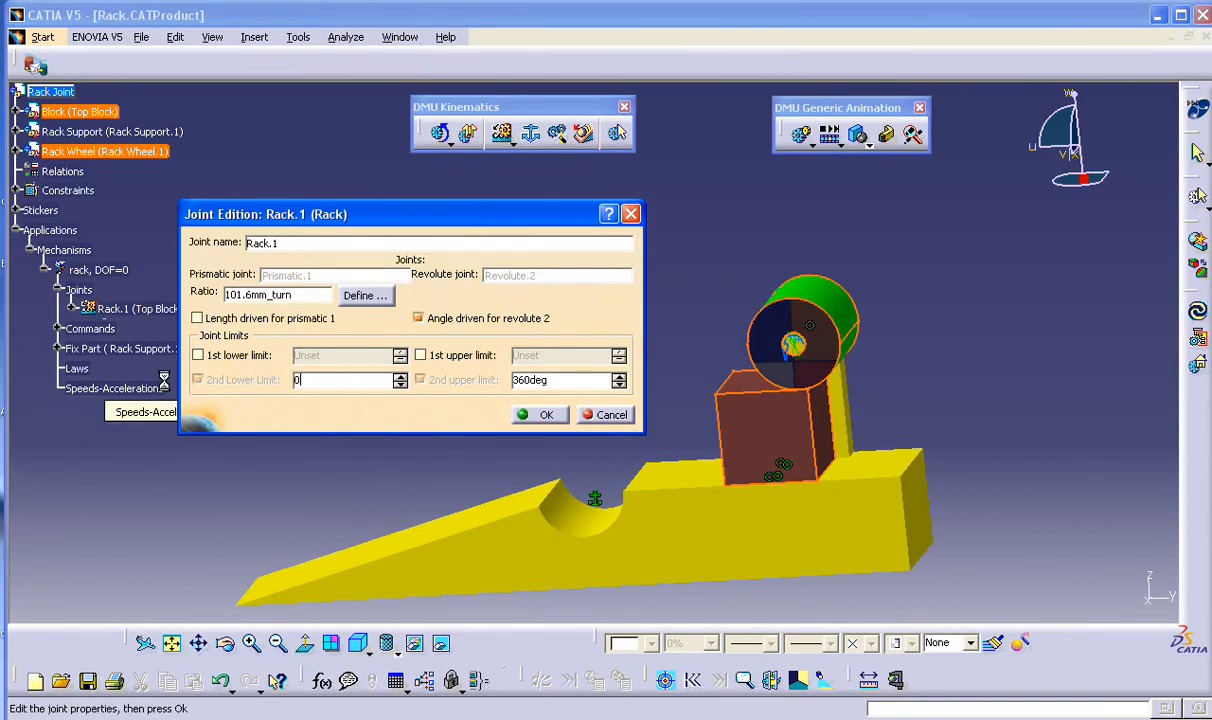
pyautogui.click(528, 415)
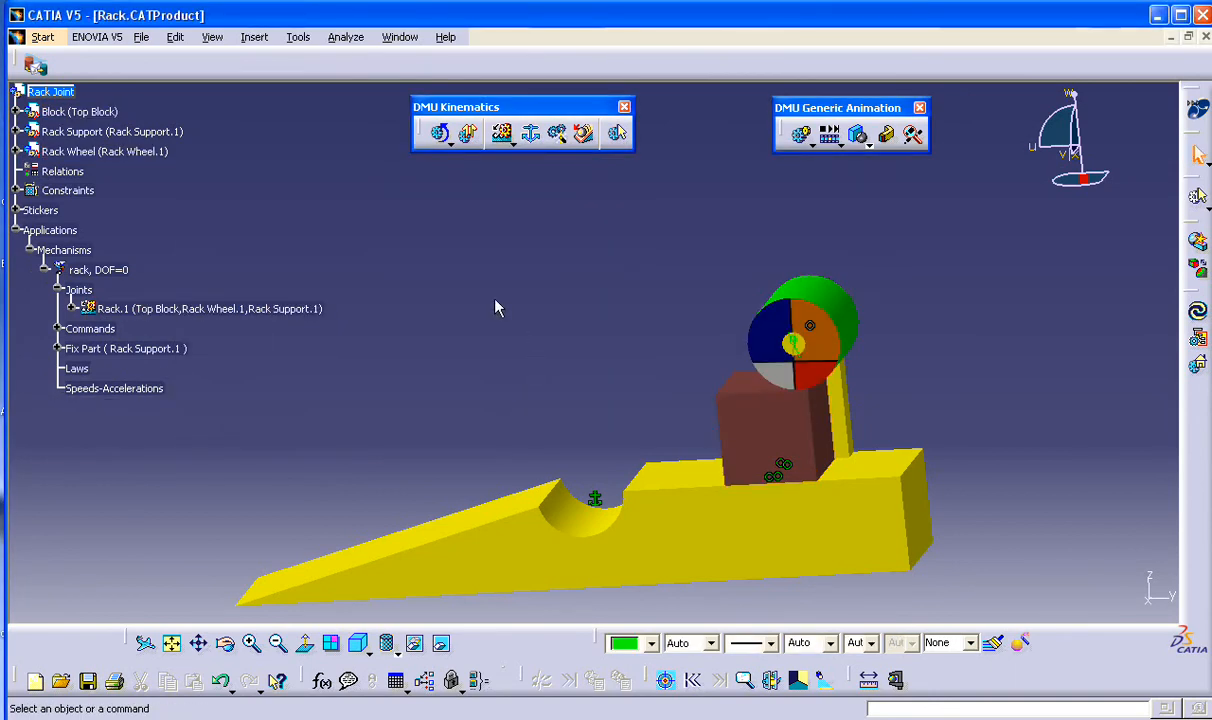
# Step: Simulate the rack mechanism by varying Command.1, and close the kinematics simulation
pyautogui.click(437, 136)
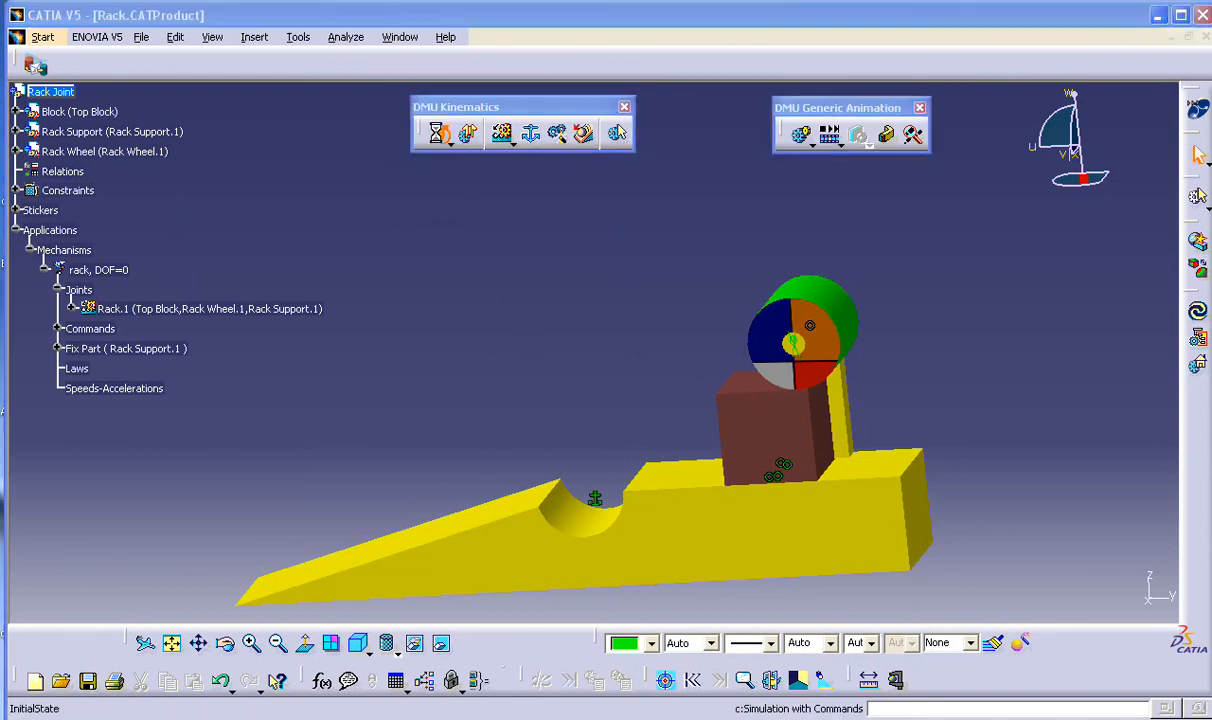
pyautogui.moveTo(532, 206); pyautogui.dragTo(316, 176)
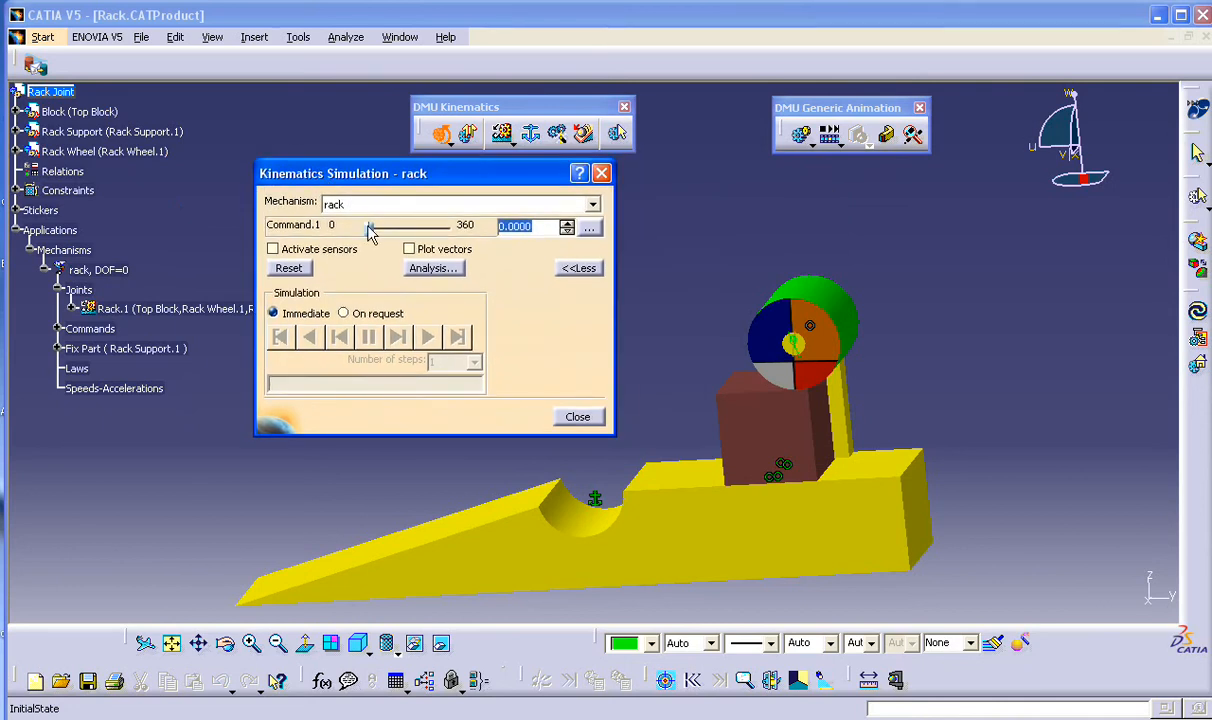
pyautogui.moveTo(369, 229)
pyautogui.mouseDown()
pyautogui.moveTo(445, 228)
pyautogui.moveTo(352, 229)
pyautogui.mouseUp()
pyautogui.click(566, 417)
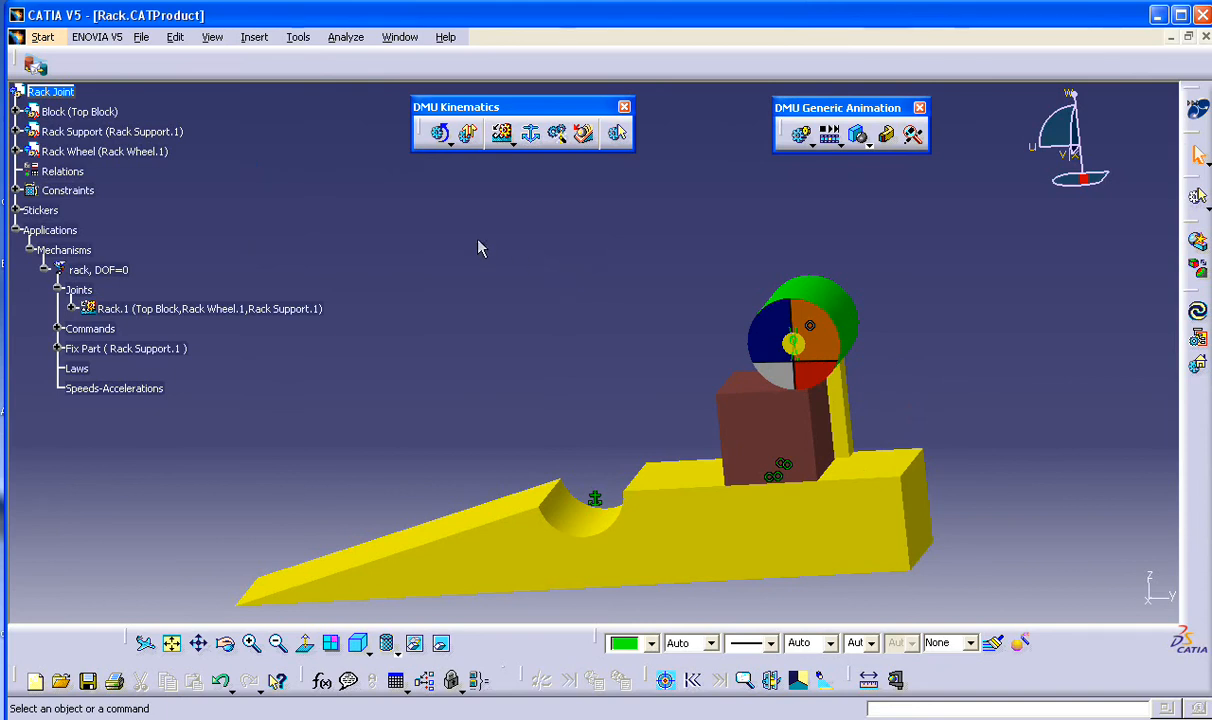
# Step: Switch to Cable Joint Demo.CATProduct, play Replay.1 to review the cable joint's motion, and close the replay
pyautogui.click(399, 37)
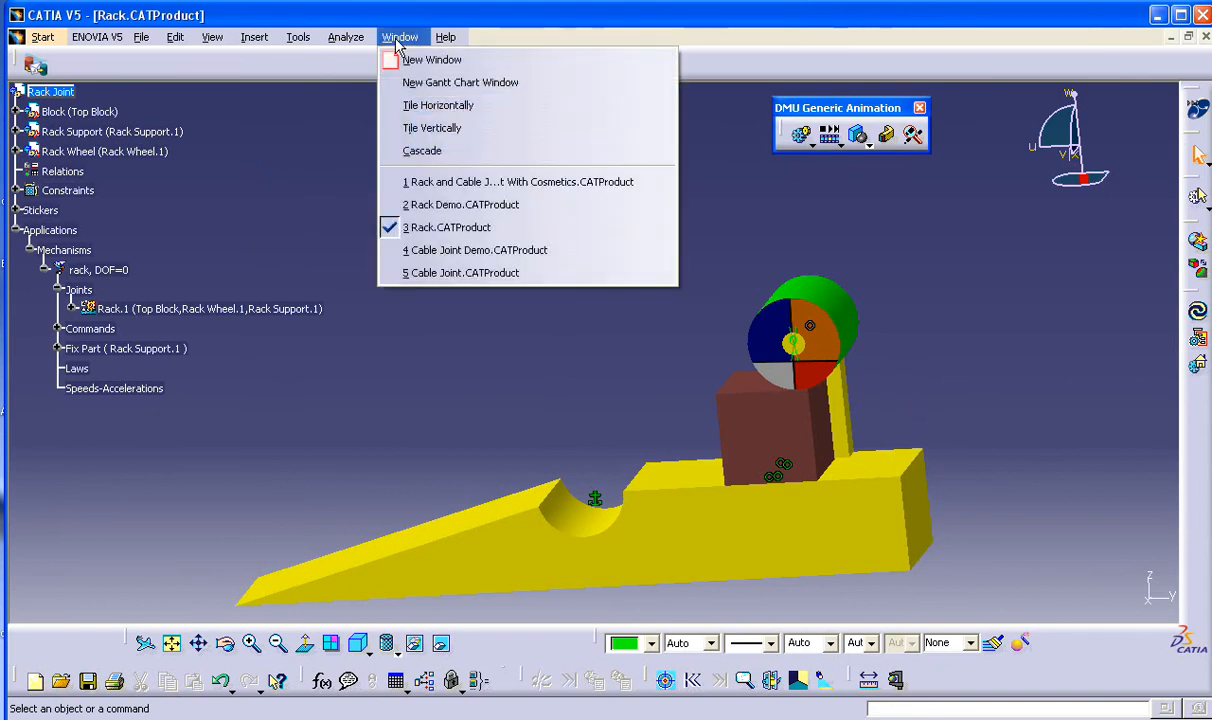
pyautogui.click(466, 252)
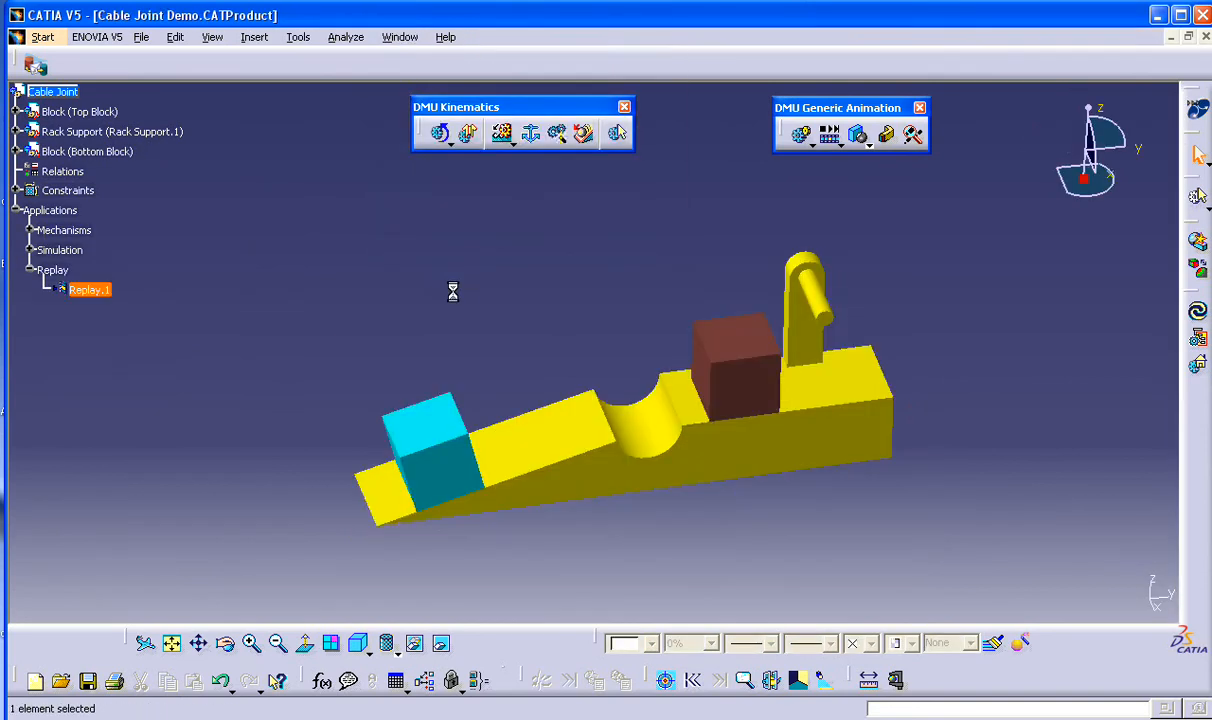
pyautogui.doubleClick(76, 286)
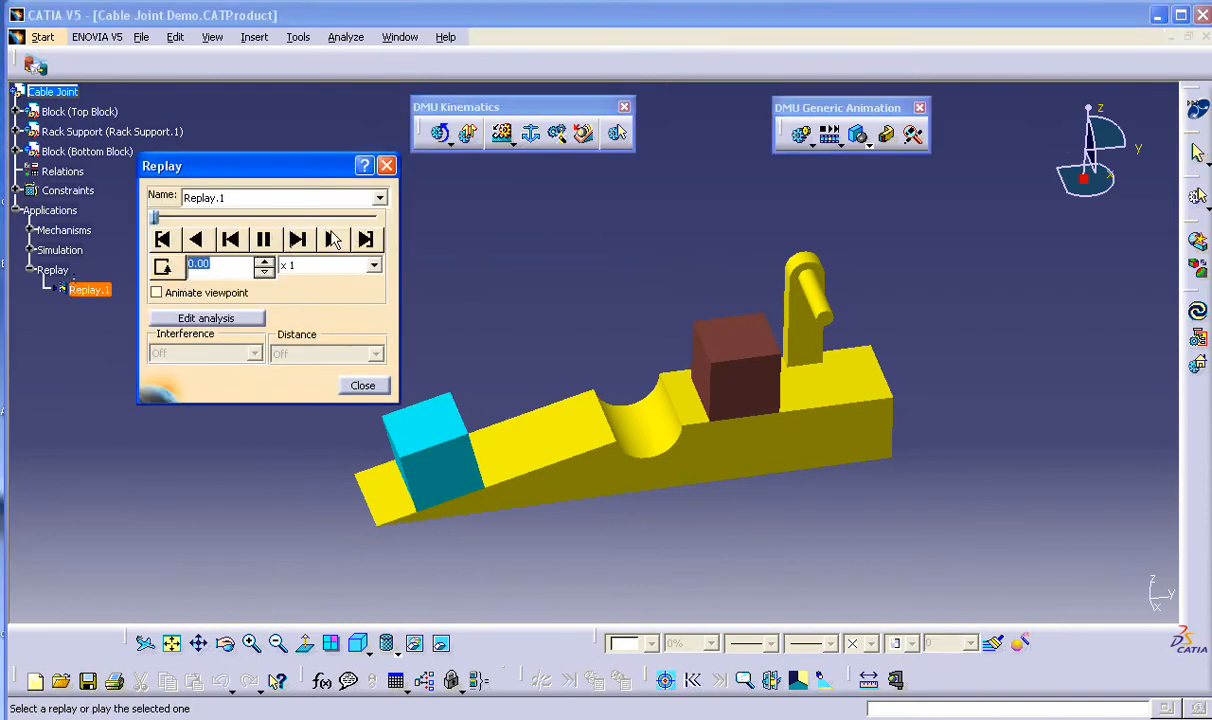
pyautogui.click(333, 238)
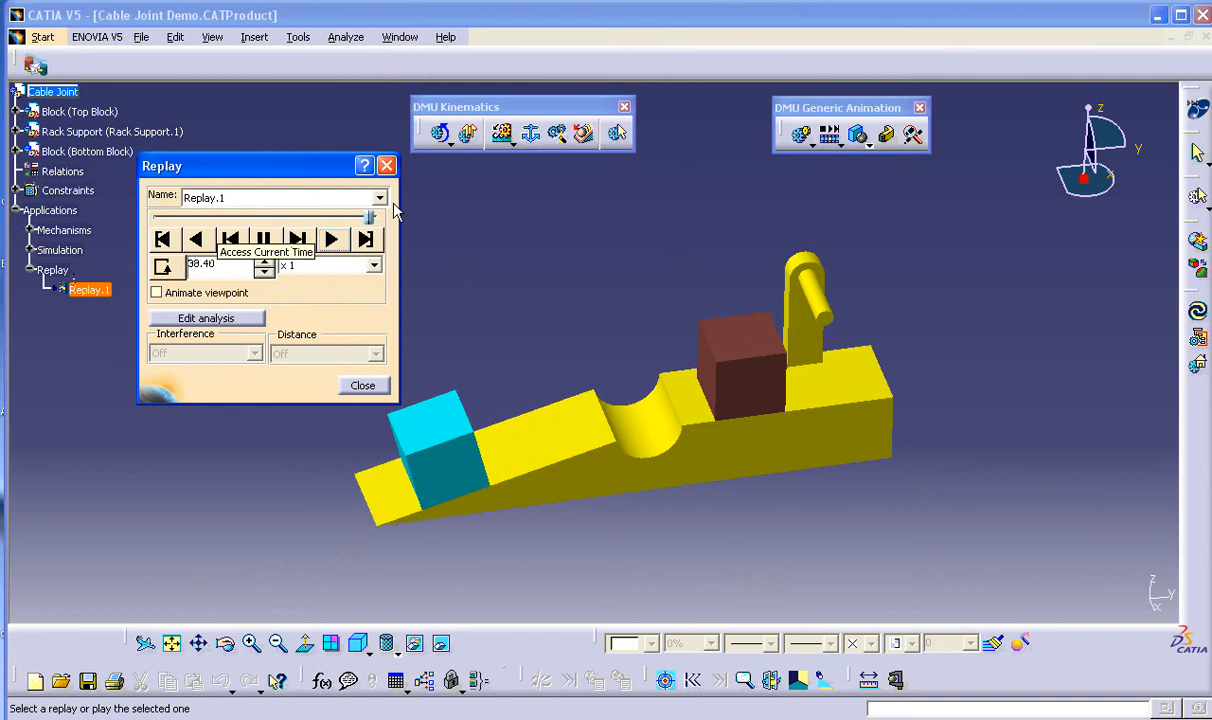
pyautogui.click(386, 165)
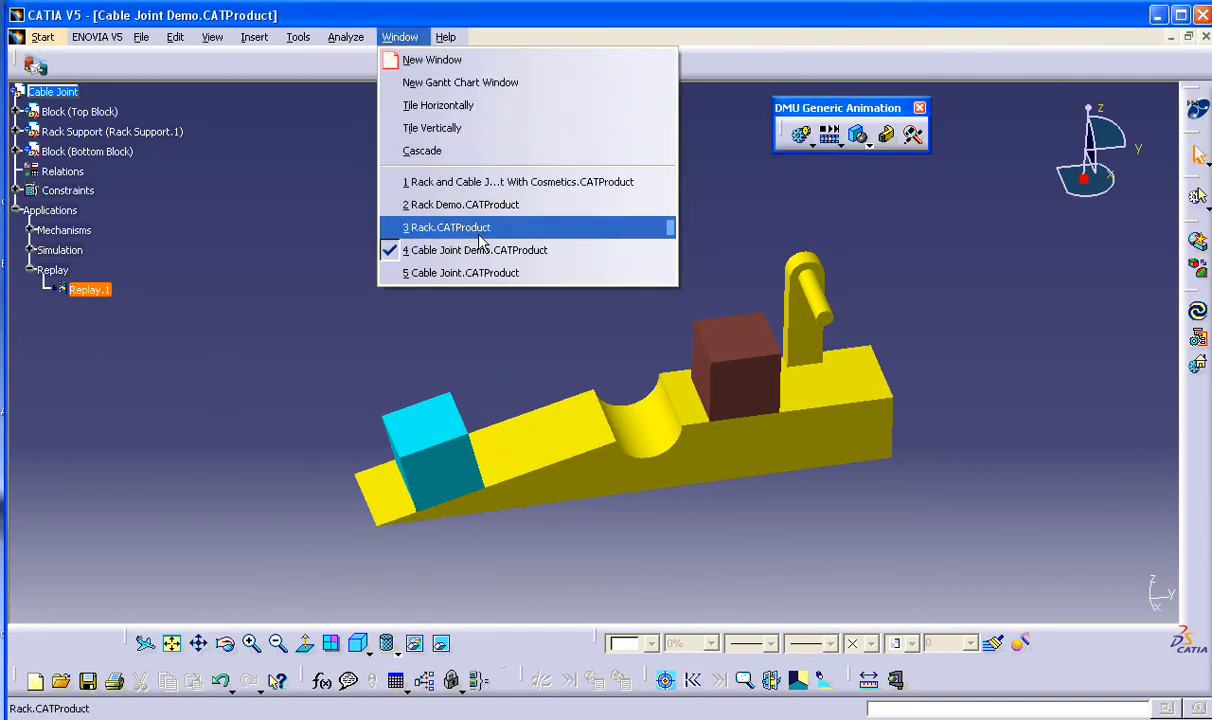
# Step: In Cable Joint.CATProduct, create a mechanism named cable with the rack support as its fixed part
pyautogui.click(478, 272)
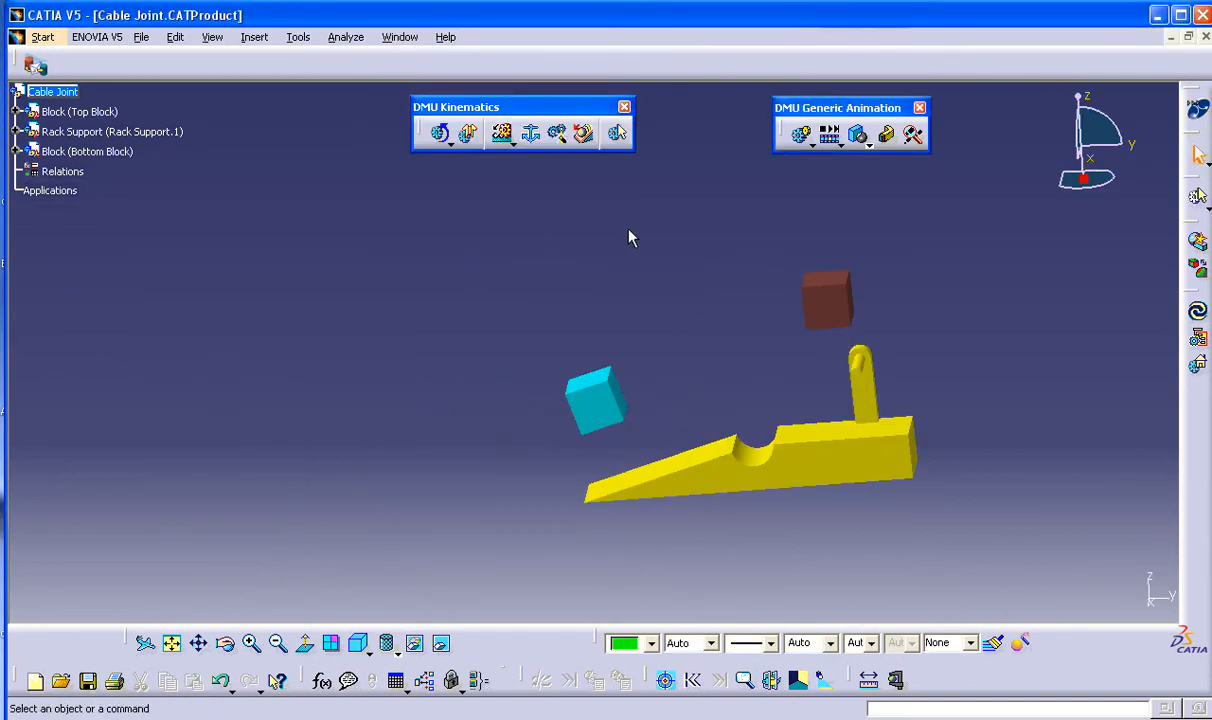
pyautogui.moveTo(630, 235); pyautogui.dragTo(492, 257, button='middle')
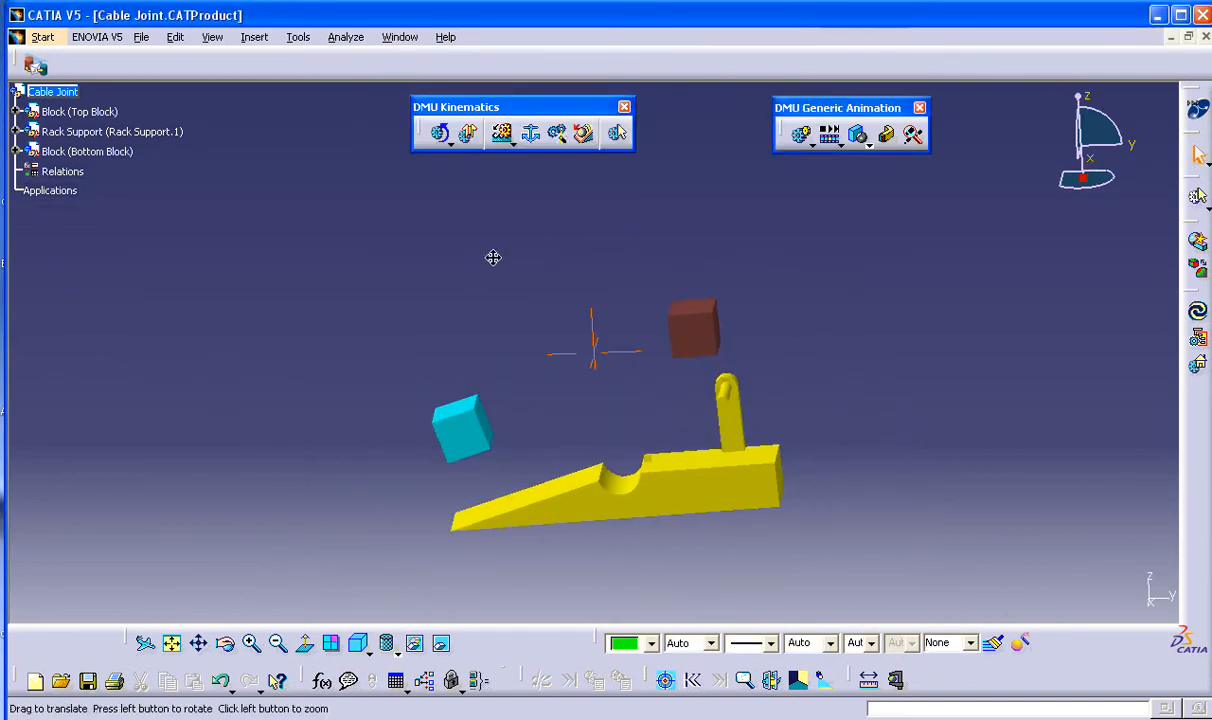
pyautogui.click(532, 135)
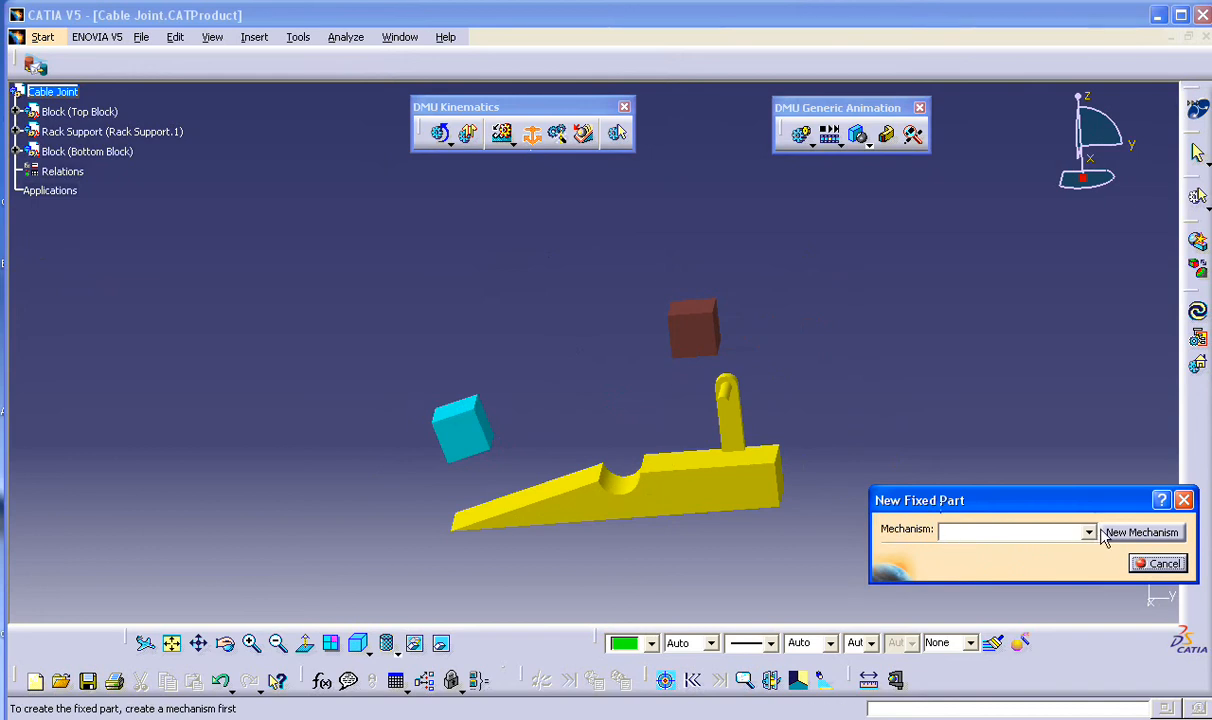
pyautogui.click(1141, 532)
pyautogui.write('ca')
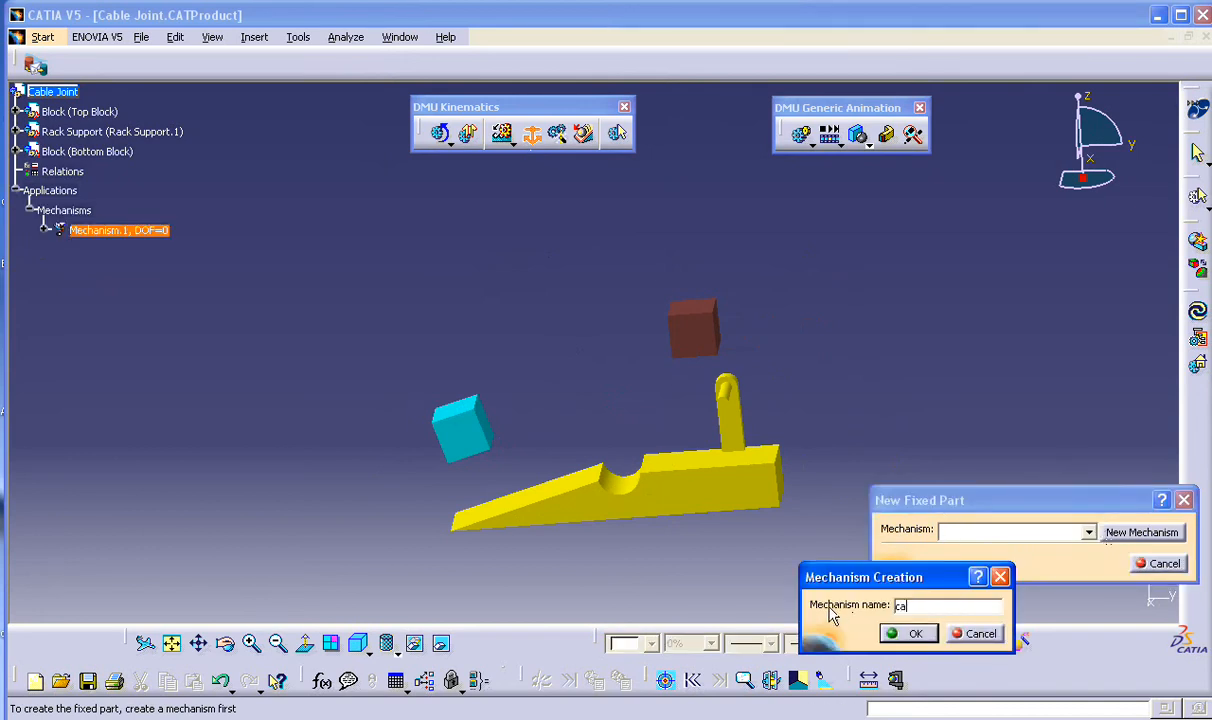
pyautogui.write('ble')
pyautogui.press('Return')
pyautogui.click(628, 476)
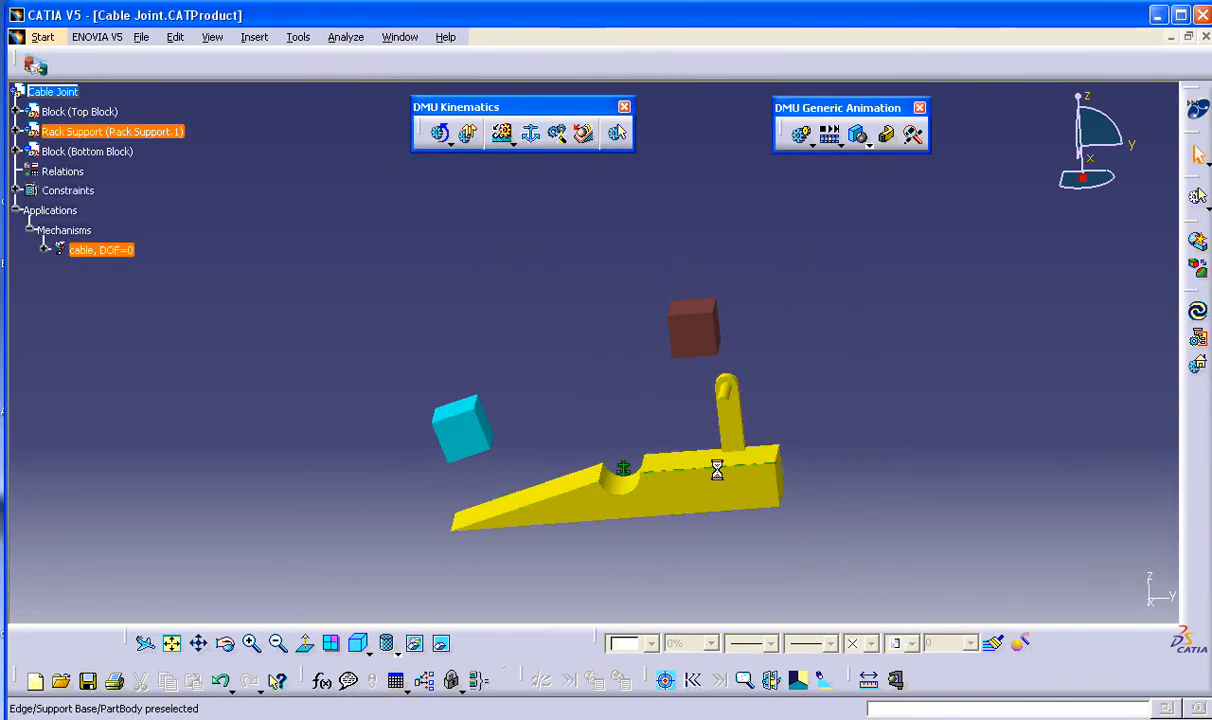
# Step: Start a cable joint and create its first prismatic joint from the ramp's edge and sloped face and the bottom block's lower edge and underside
pyautogui.click(506, 140)
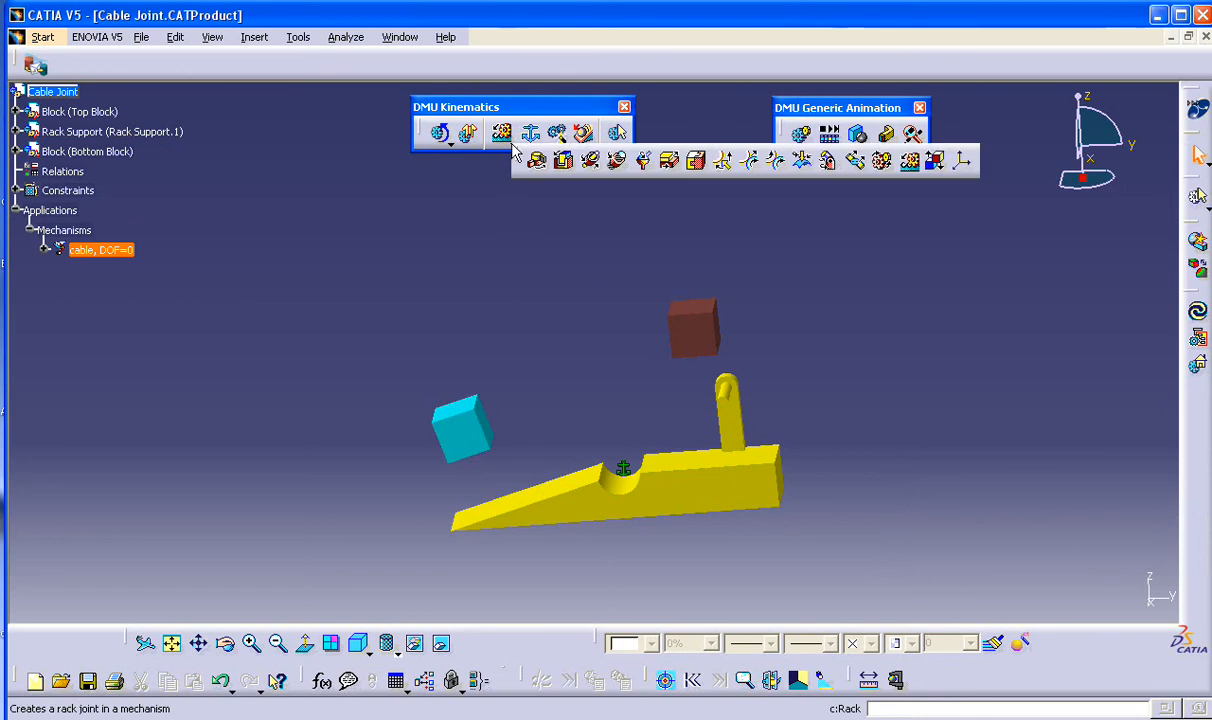
pyautogui.click(939, 174)
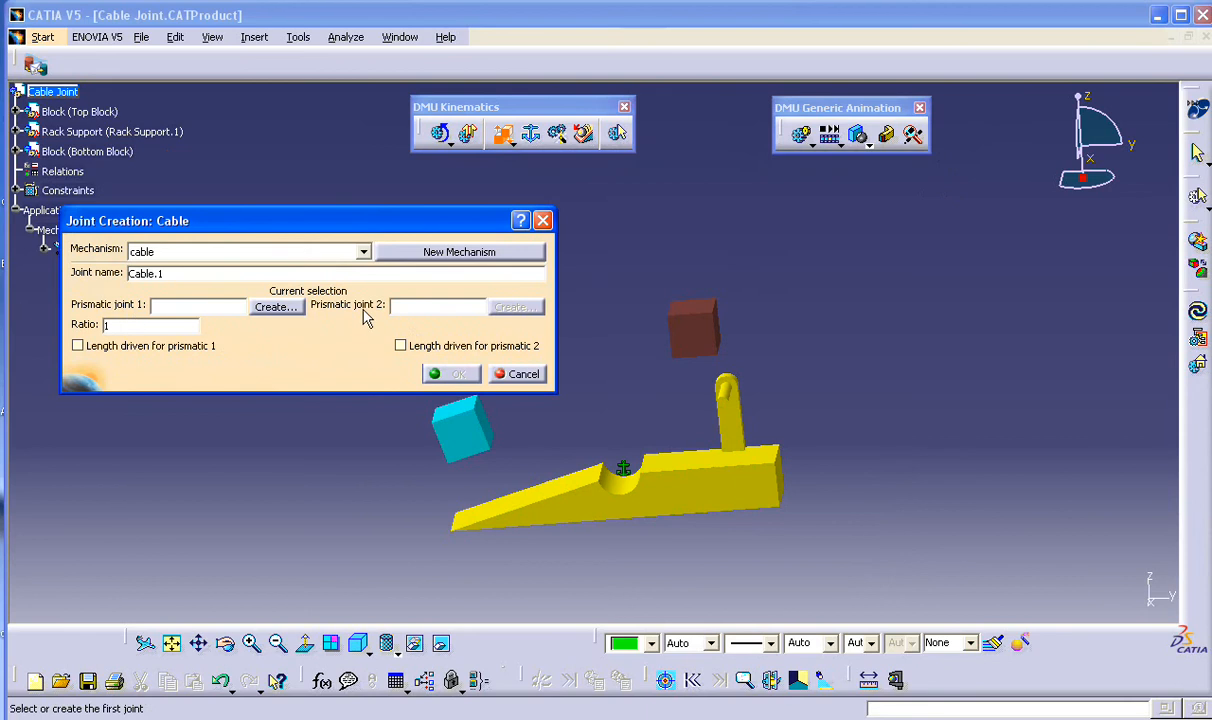
pyautogui.click(278, 308)
pyautogui.click(530, 496)
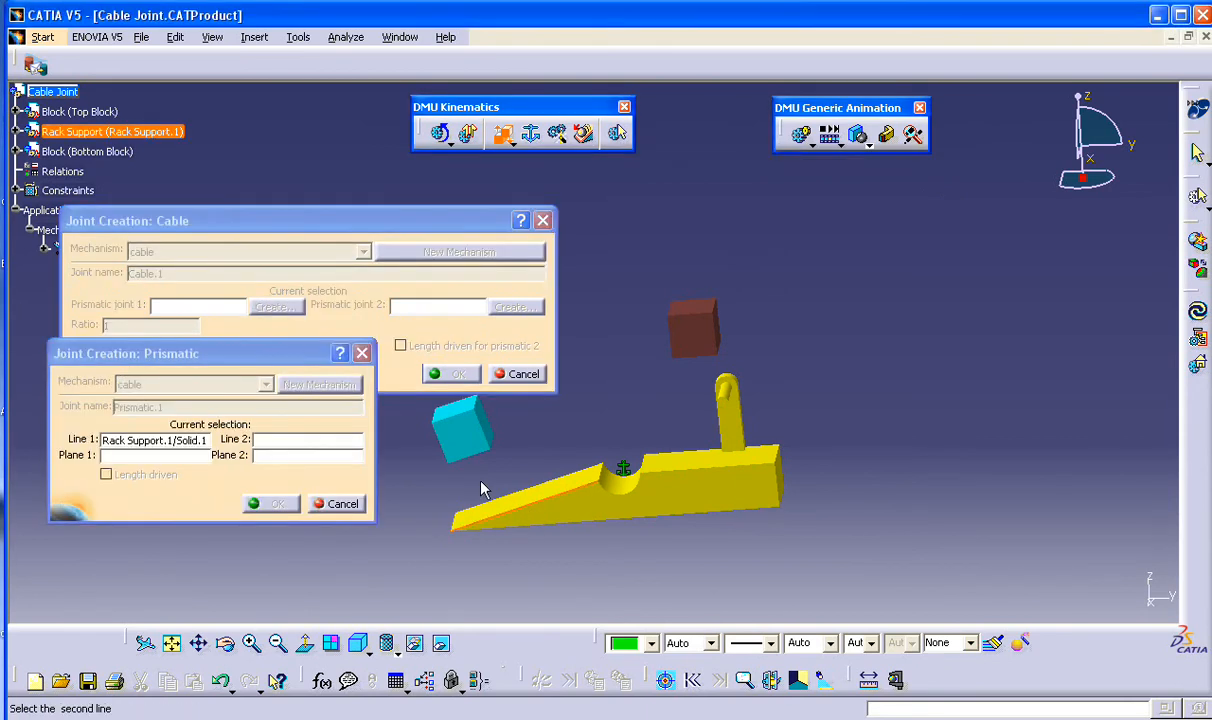
pyautogui.click(470, 458)
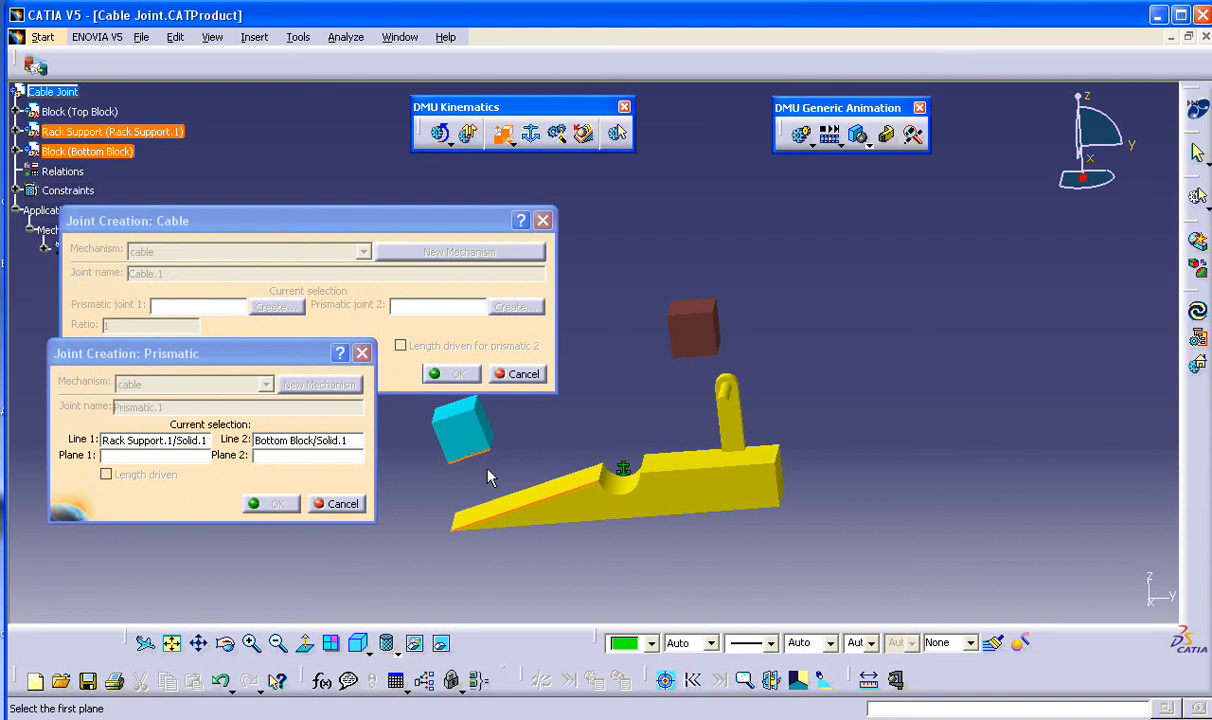
pyautogui.click(512, 515)
pyautogui.moveTo(495, 530); pyautogui.dragTo(490, 300, button='middle')
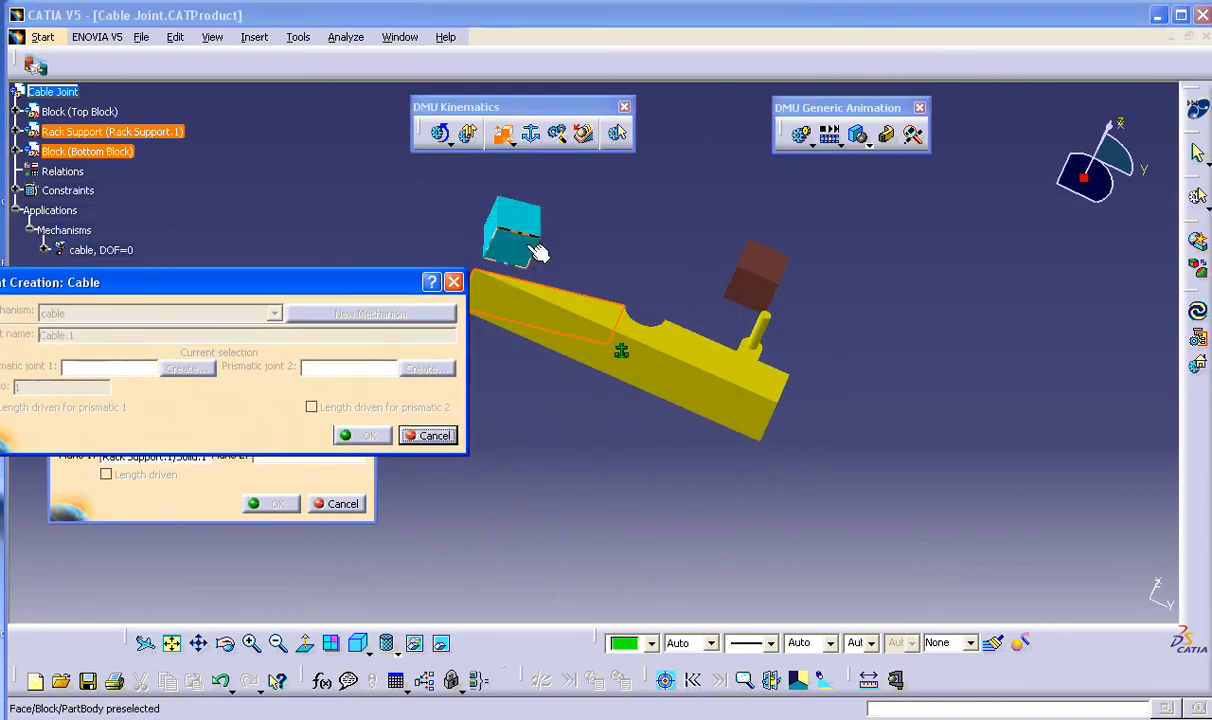
pyautogui.click(533, 257)
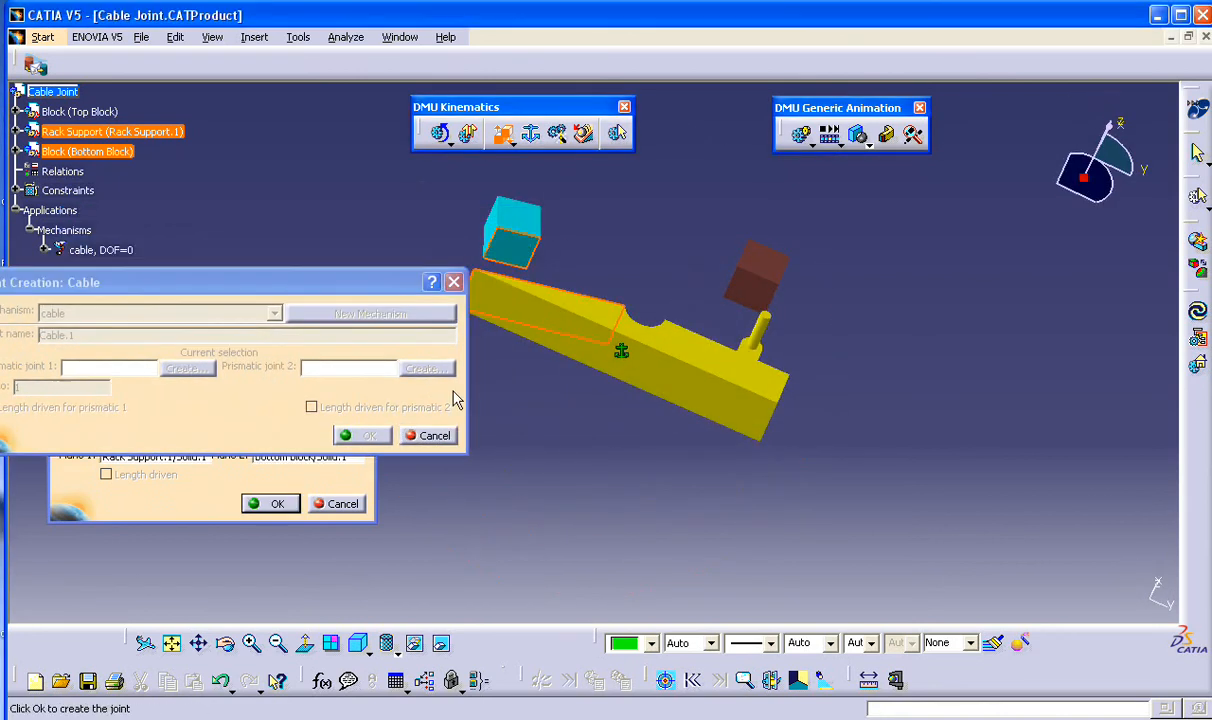
pyautogui.click(268, 503)
# Step: Create the cable joint's second prismatic joint from the support's flat upper edge and face and the top block's lower edge and underside
pyautogui.moveTo(314, 279); pyautogui.dragTo(333, 135)
pyautogui.moveTo(612, 218); pyautogui.dragTo(573, 495, button='middle')
pyautogui.click(446, 226)
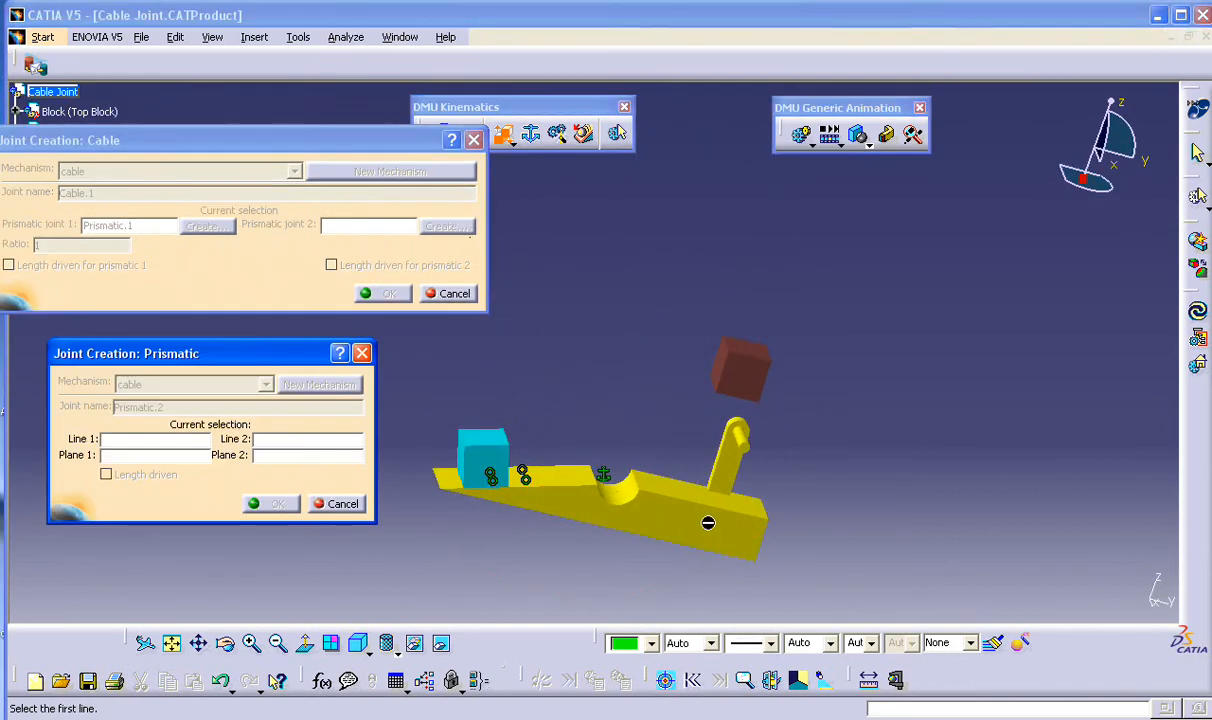
pyautogui.click(666, 483)
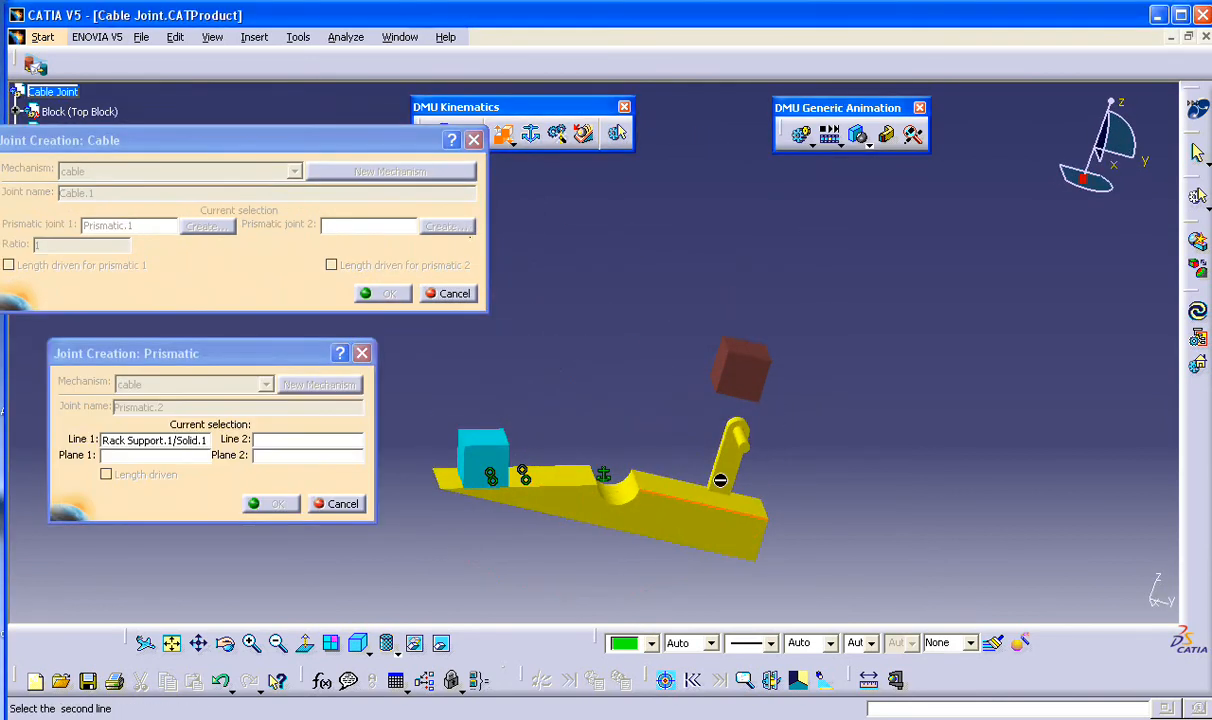
pyautogui.click(741, 402)
pyautogui.click(690, 493)
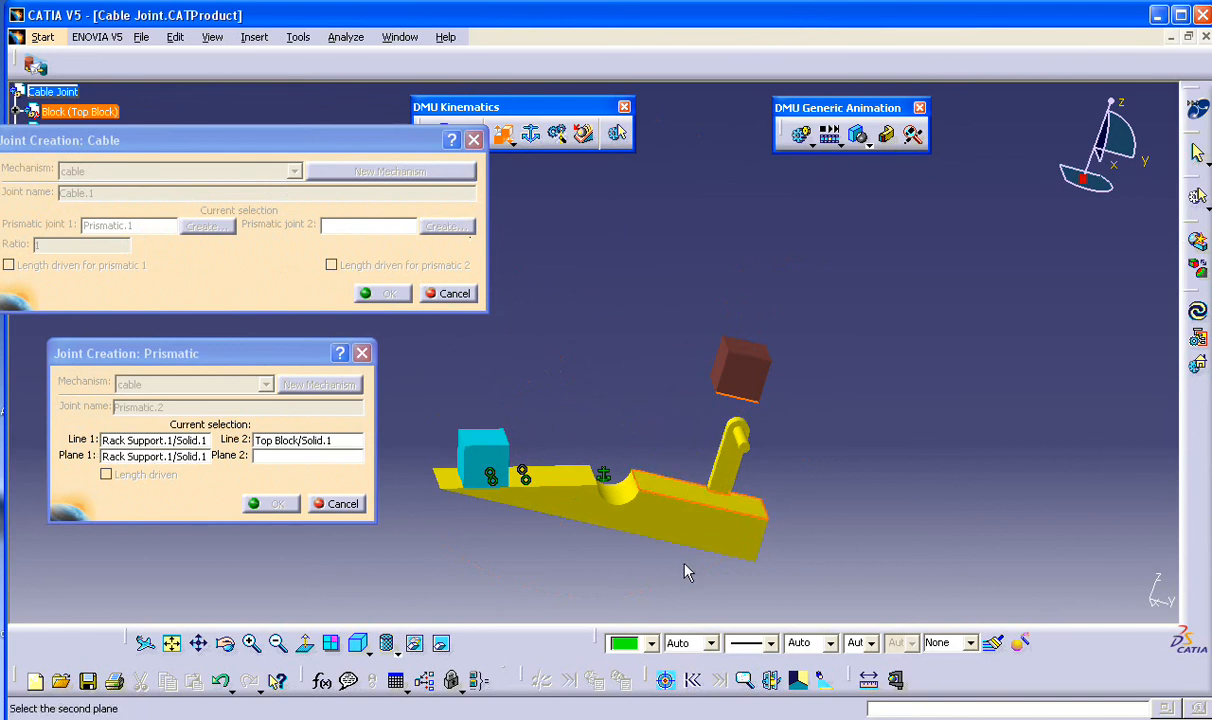
pyautogui.moveTo(686, 572); pyautogui.dragTo(709, 262, button='middle')
pyautogui.click(712, 258)
pyautogui.click(270, 503)
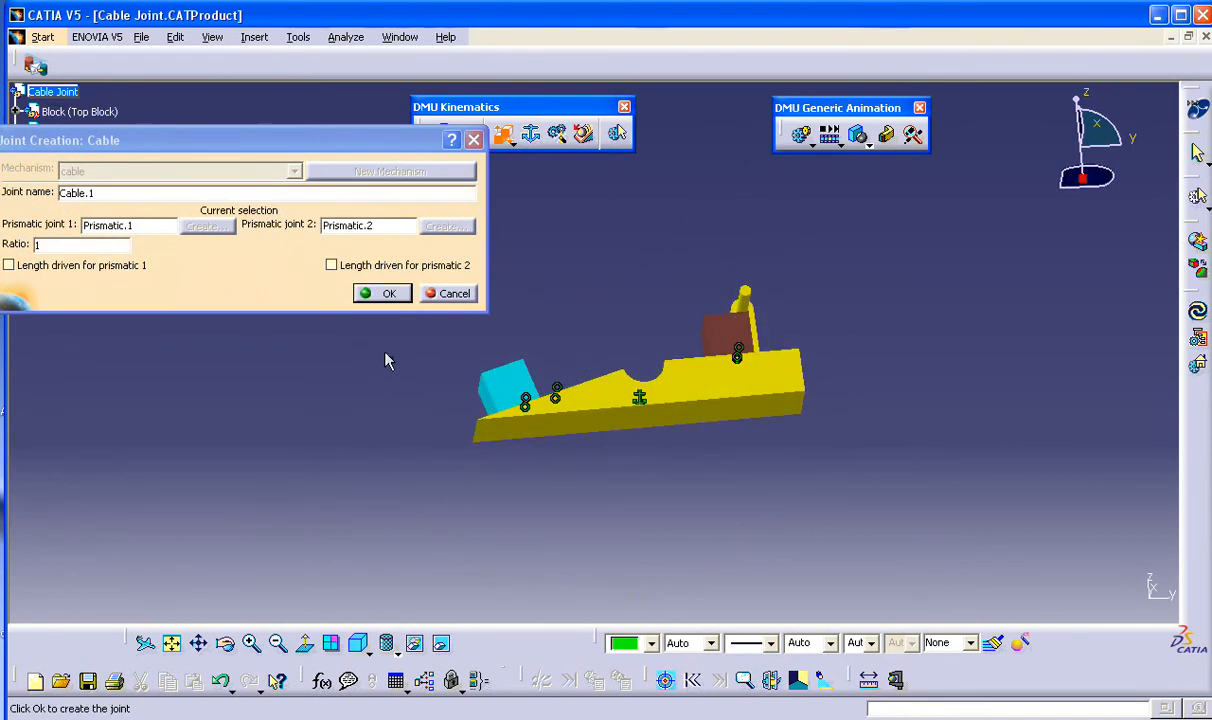
# Step: Make the second prismatic joint length driven, keep the ratio at 1, and create the cable joint
pyautogui.click(390, 266)
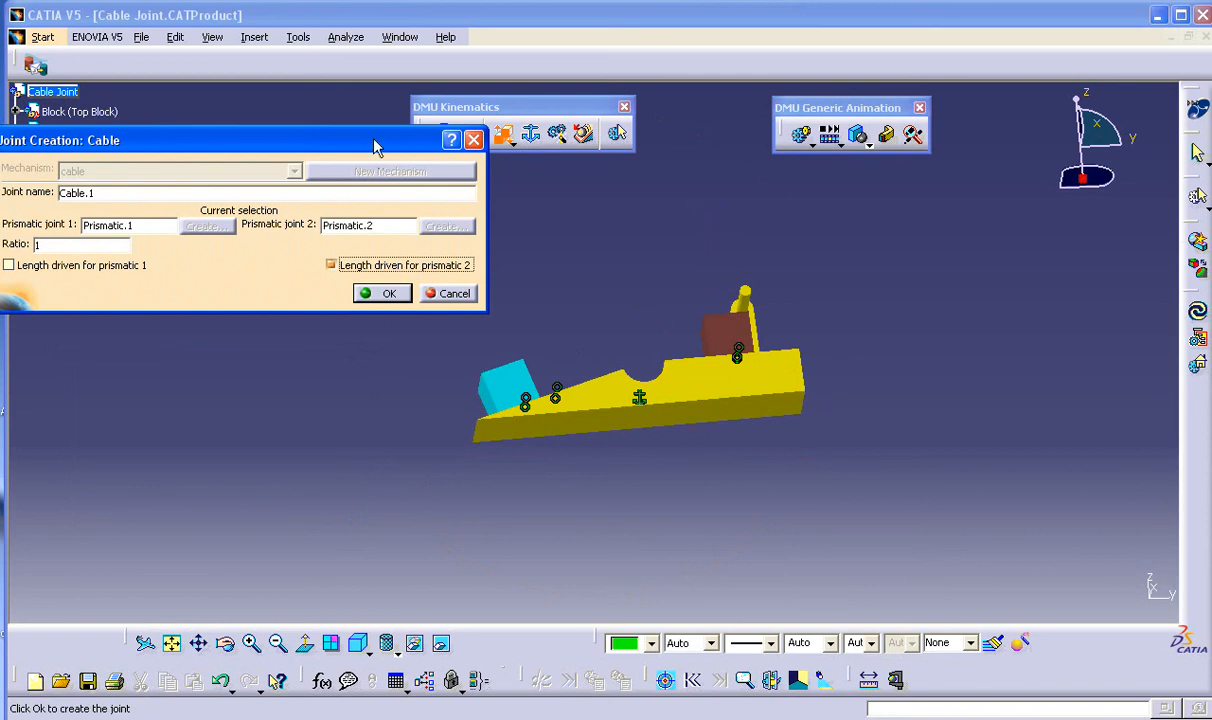
pyautogui.moveTo(367, 148); pyautogui.dragTo(405, 160)
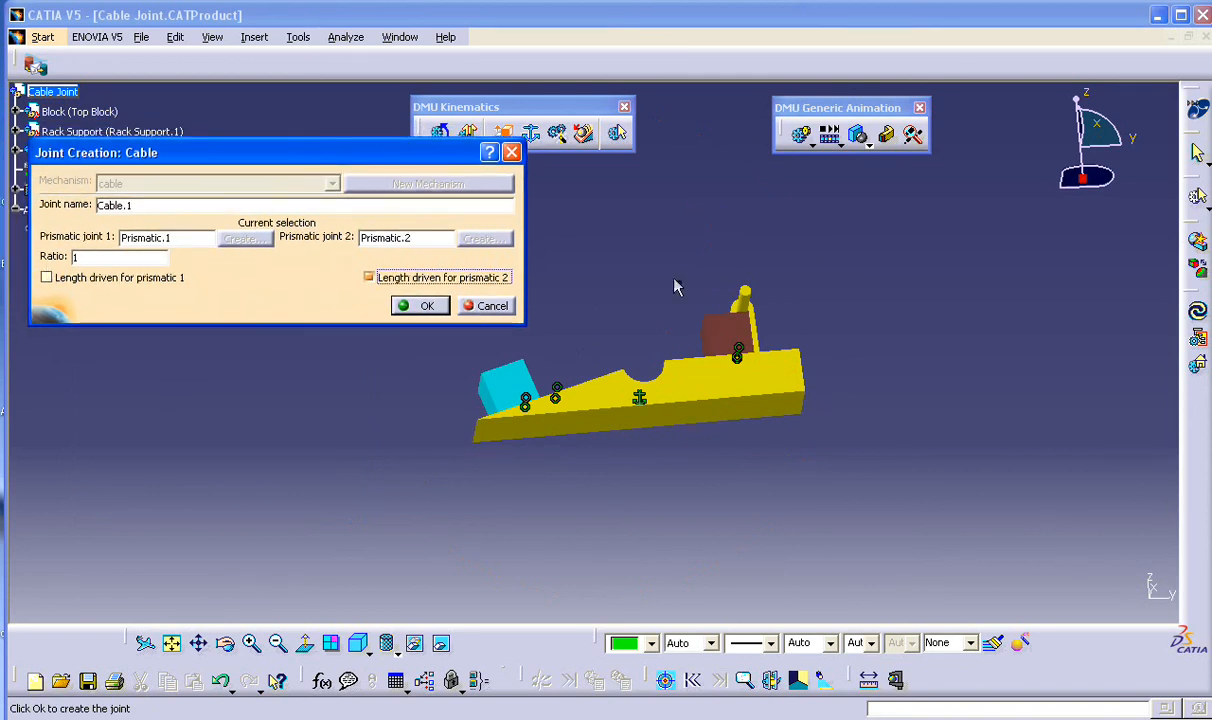
pyautogui.moveTo(603, 252); pyautogui.dragTo(627, 447, button='middle')
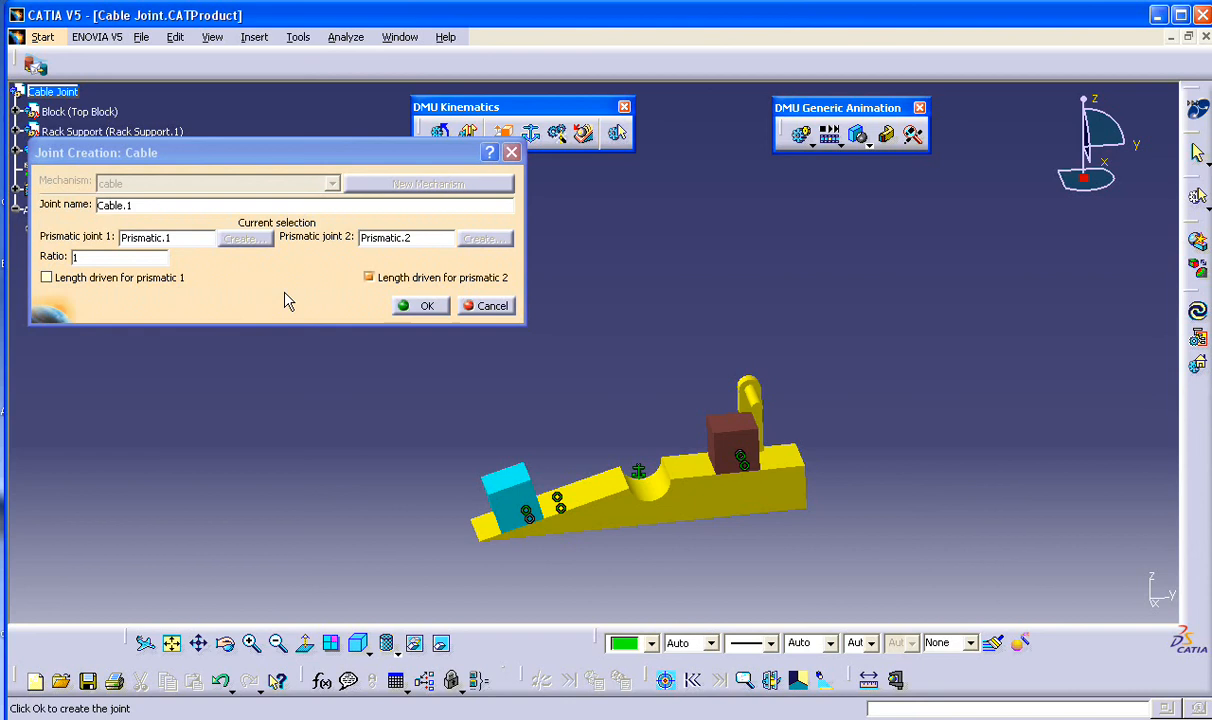
pyautogui.click(416, 305)
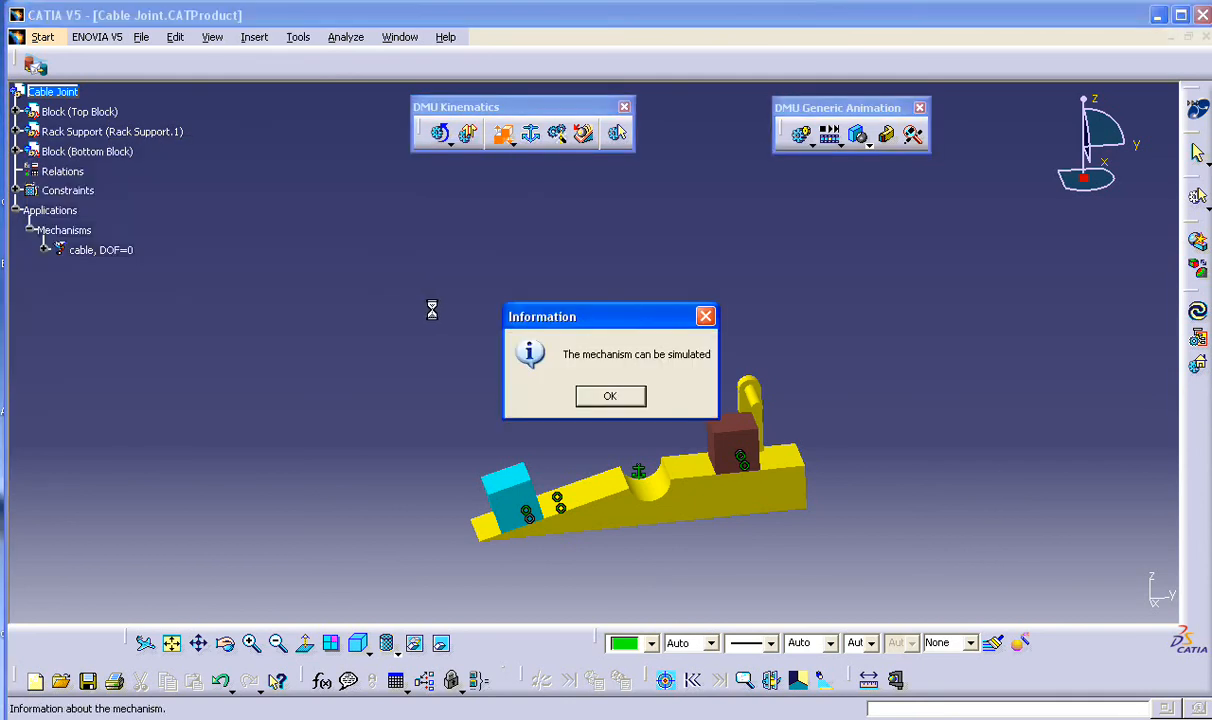
pyautogui.click(610, 398)
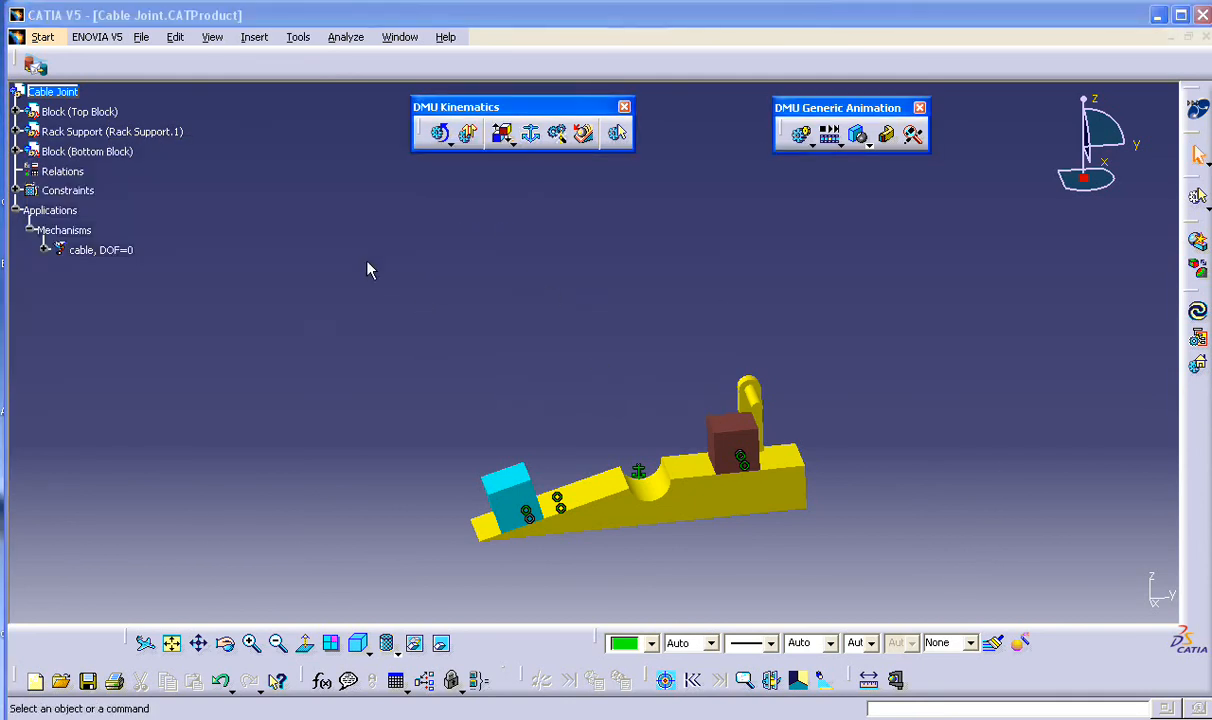
# Step: Edit the Cable.1 joint, setting its second lower limit to 0 in and second upper limit to 4 in
pyautogui.click(45, 250)
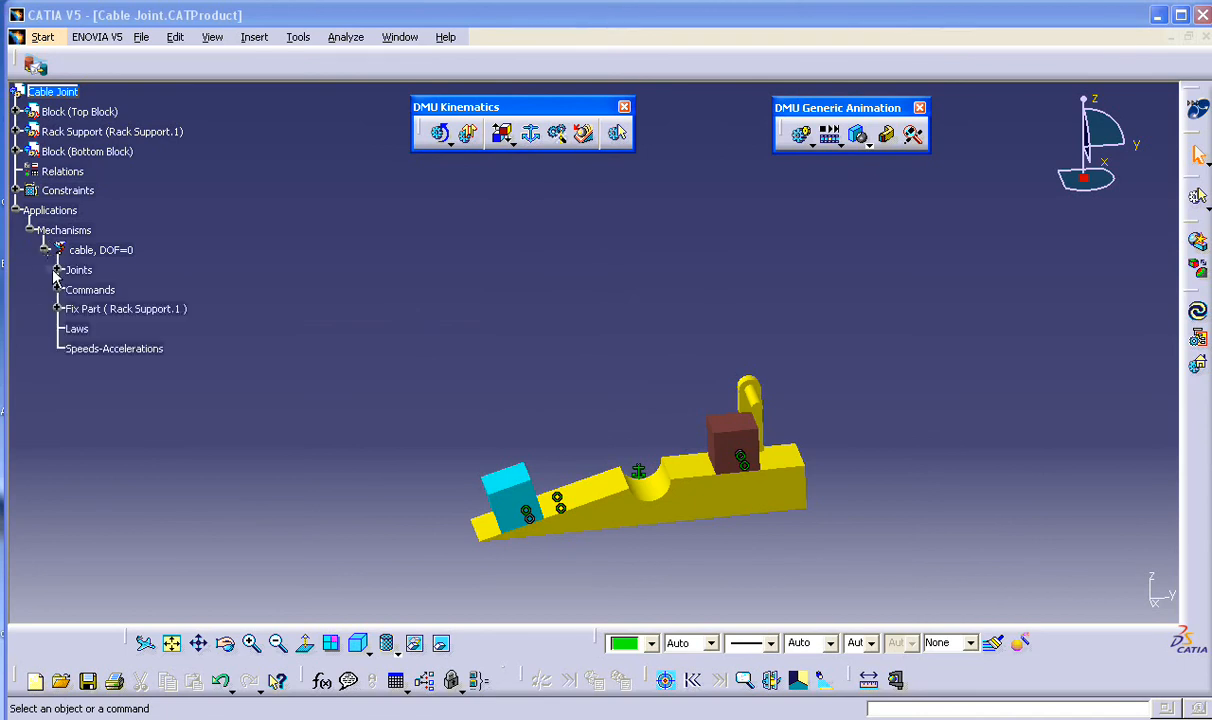
pyautogui.click(57, 271)
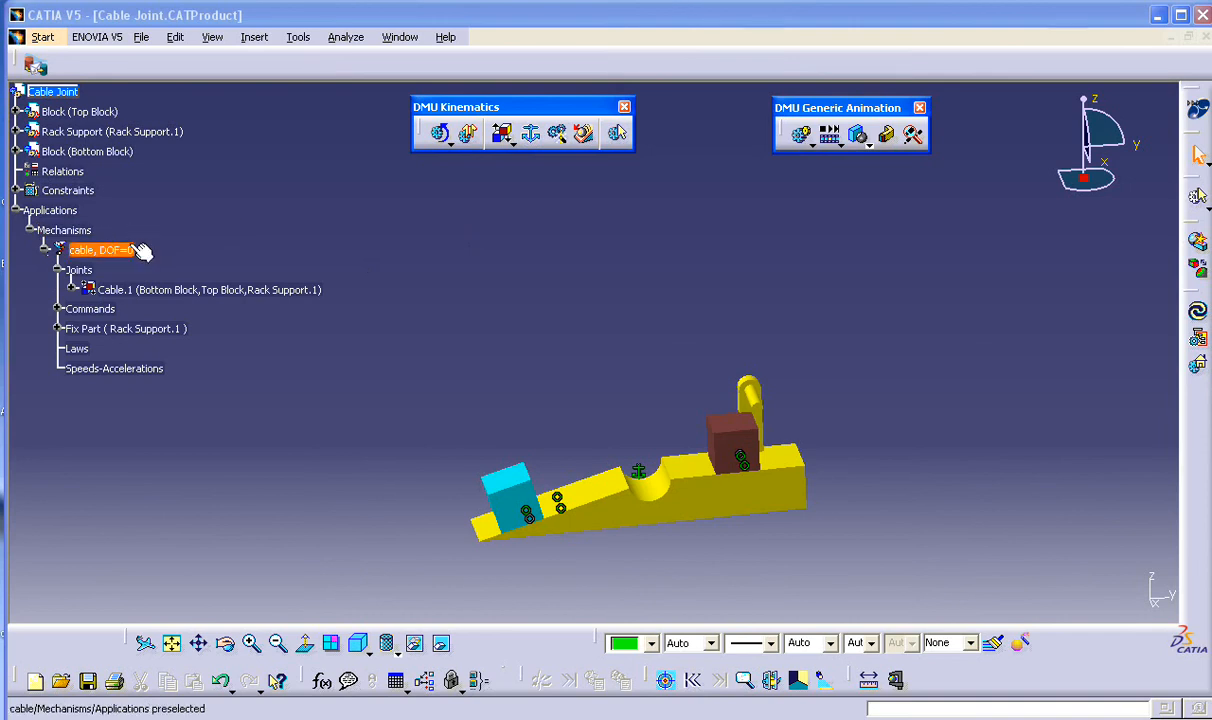
pyautogui.doubleClick(253, 292)
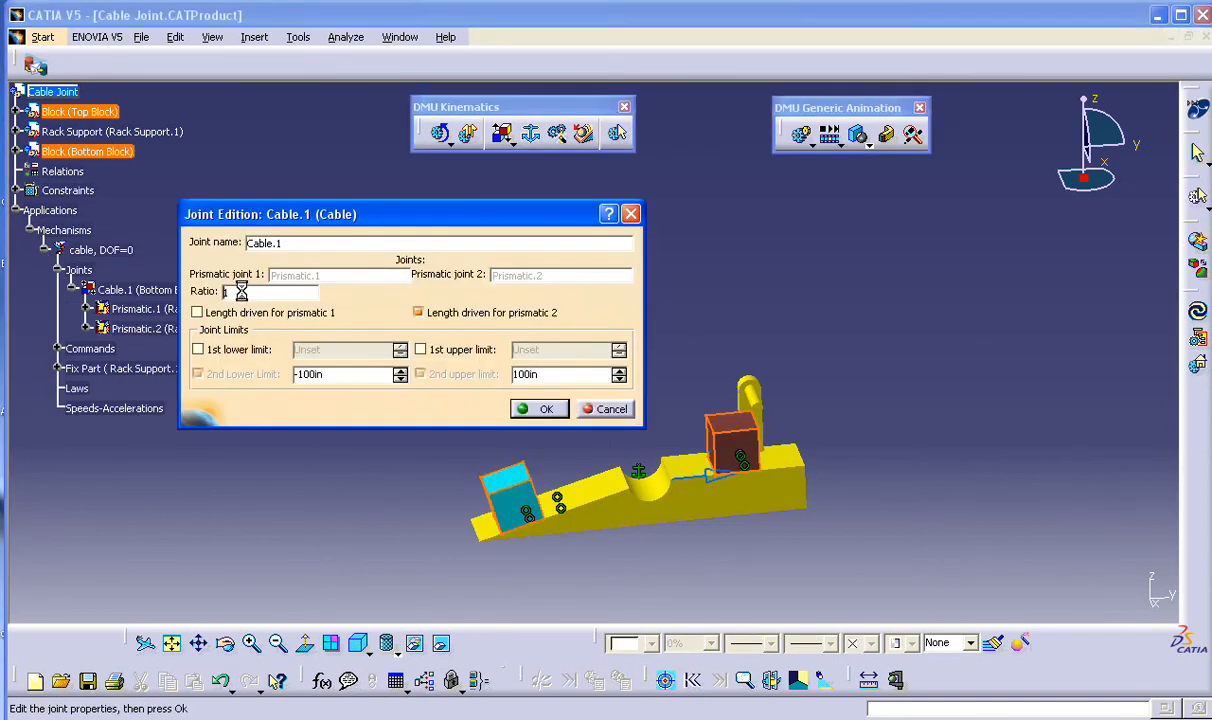
pyautogui.moveTo(333, 377); pyautogui.dragTo(255, 380)
pyautogui.write('0')
pyautogui.moveTo(553, 374); pyautogui.dragTo(495, 376)
pyautogui.write('4')
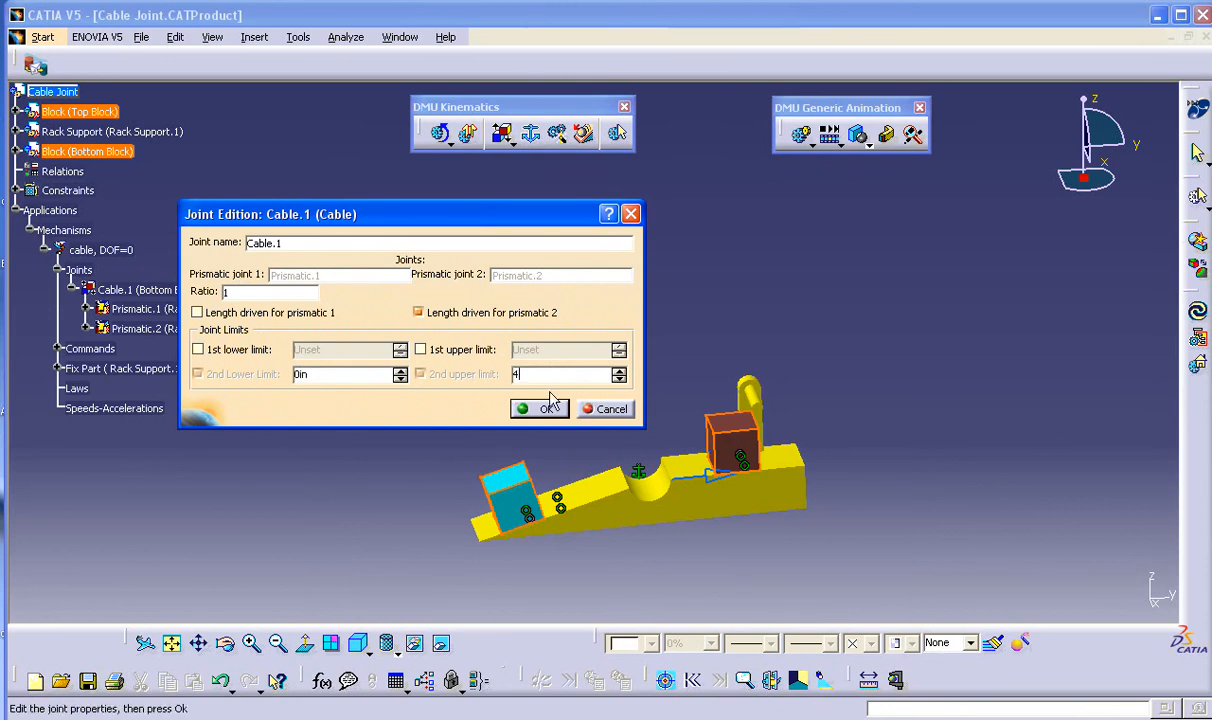
pyautogui.click(542, 410)
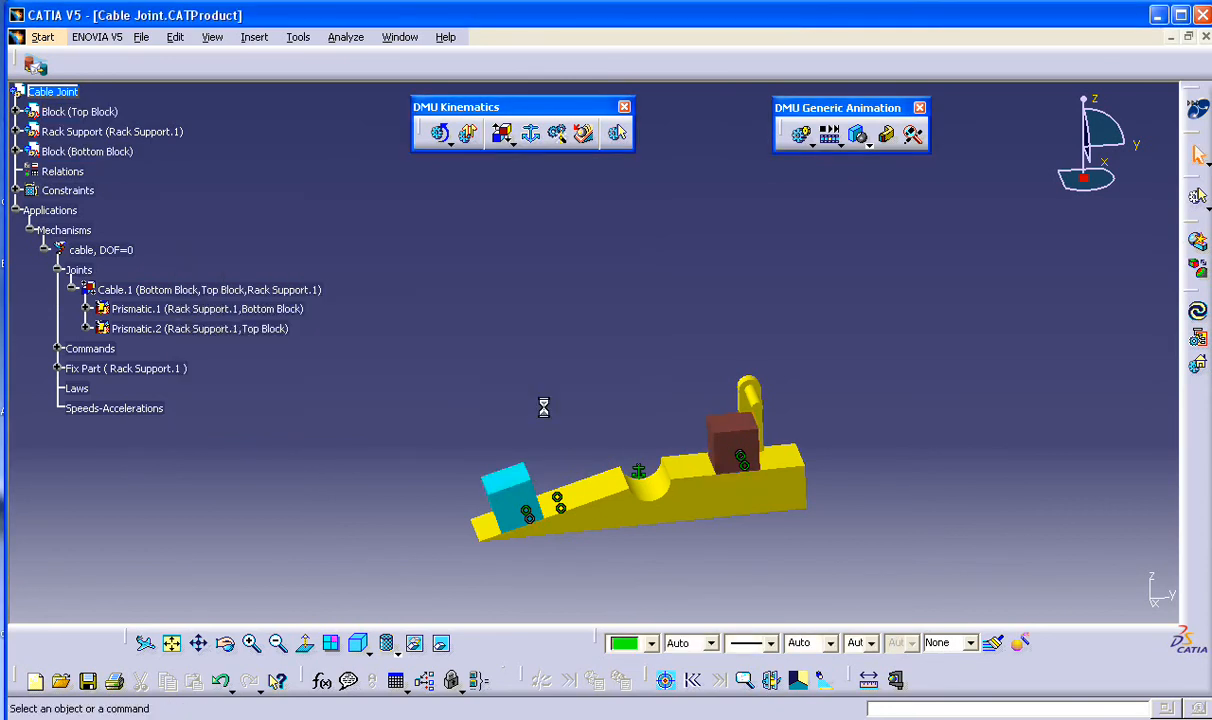
# Step: Simulate the cable mechanism by varying Command.1, and close the kinematics simulation
pyautogui.click(440, 133)
pyautogui.moveTo(402, 201); pyautogui.dragTo(330, 177)
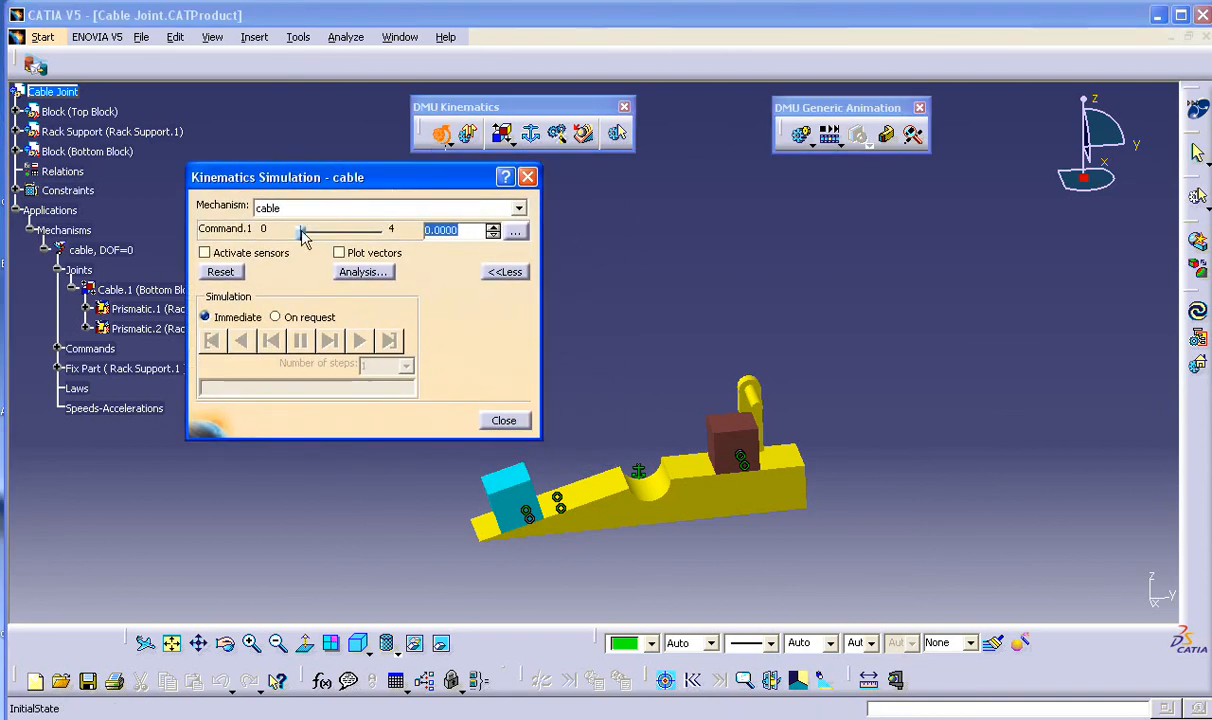
pyautogui.moveTo(303, 240); pyautogui.dragTo(276, 252)
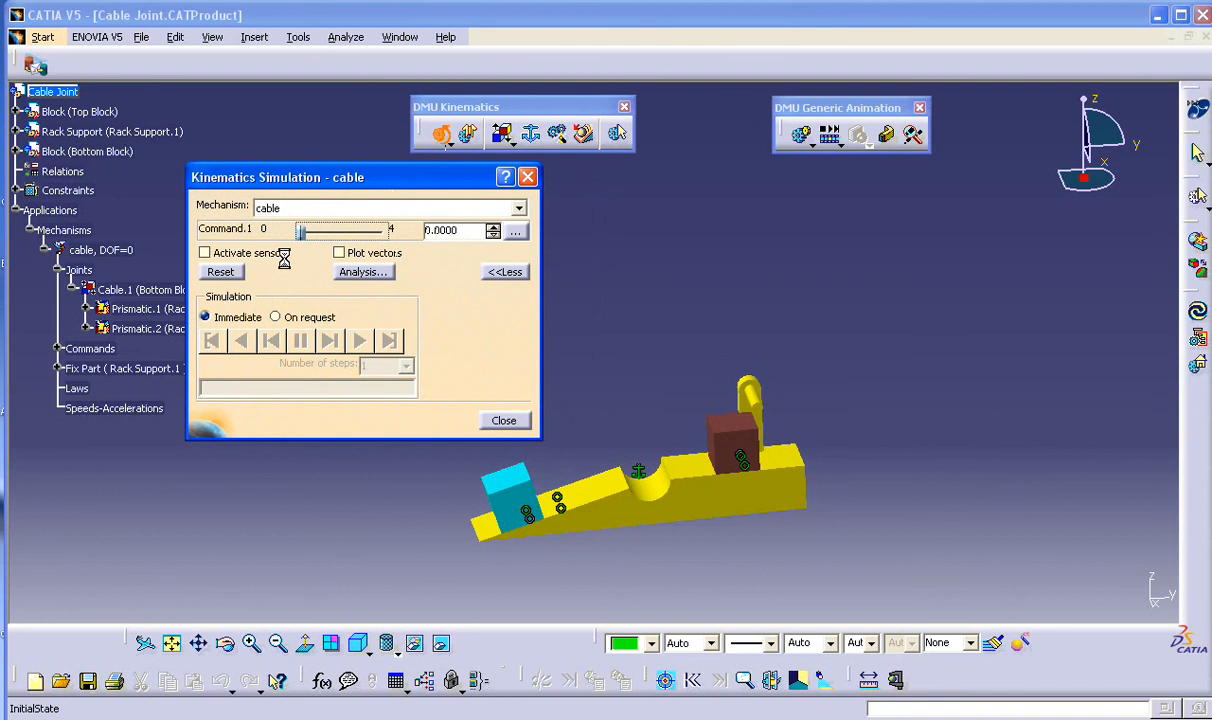
pyautogui.click(505, 420)
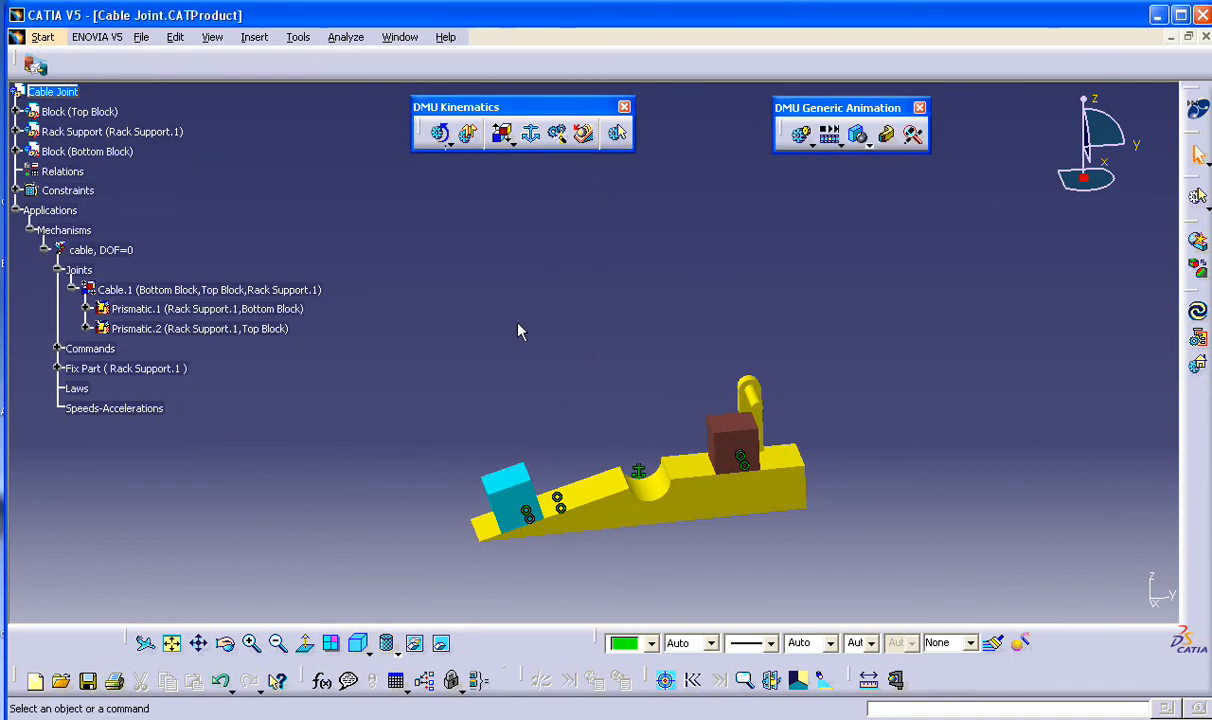
# Step: Start a new simulation of the cable mechanism, using 0.25 as the spin box increment for Command.1
pyautogui.click(803, 137)
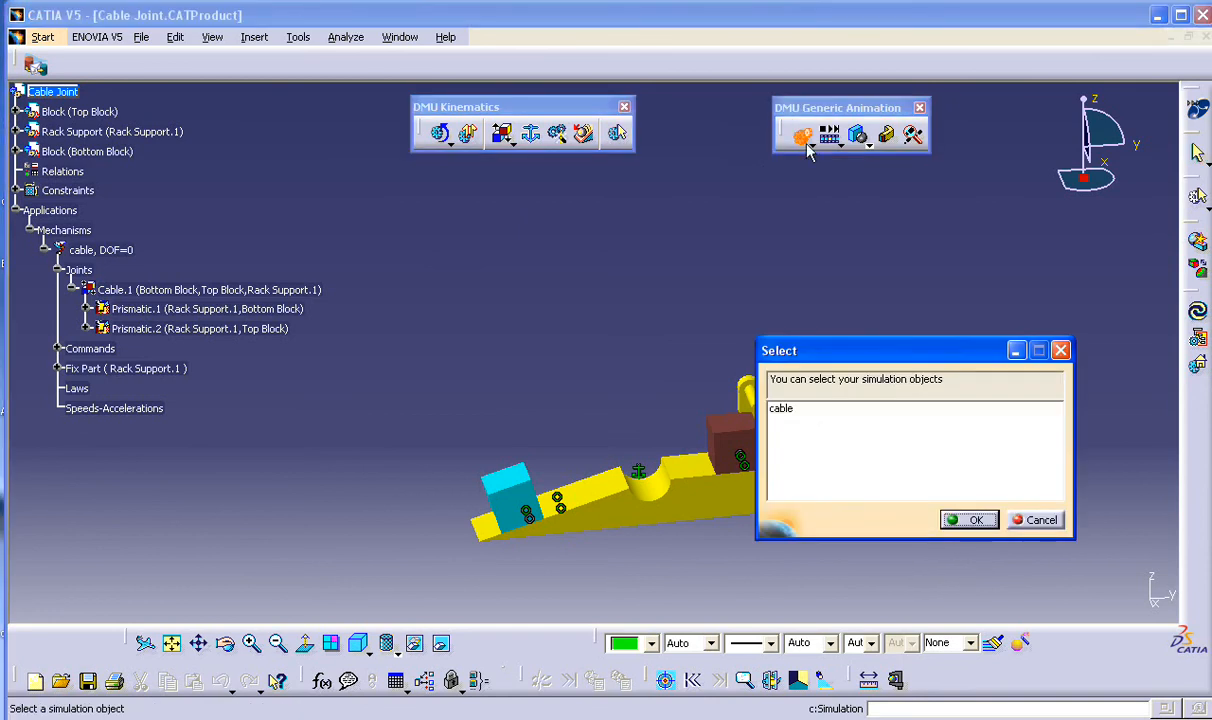
pyautogui.click(802, 409)
pyautogui.click(968, 521)
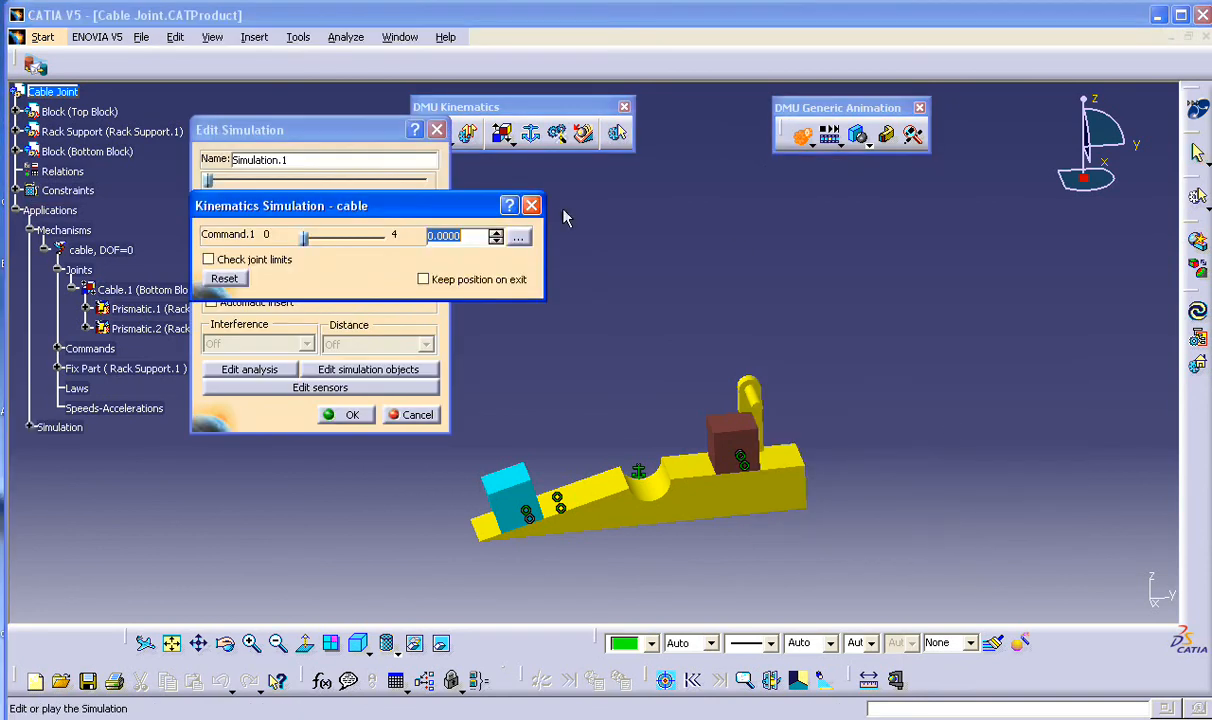
pyautogui.moveTo(437, 213); pyautogui.dragTo(705, 223)
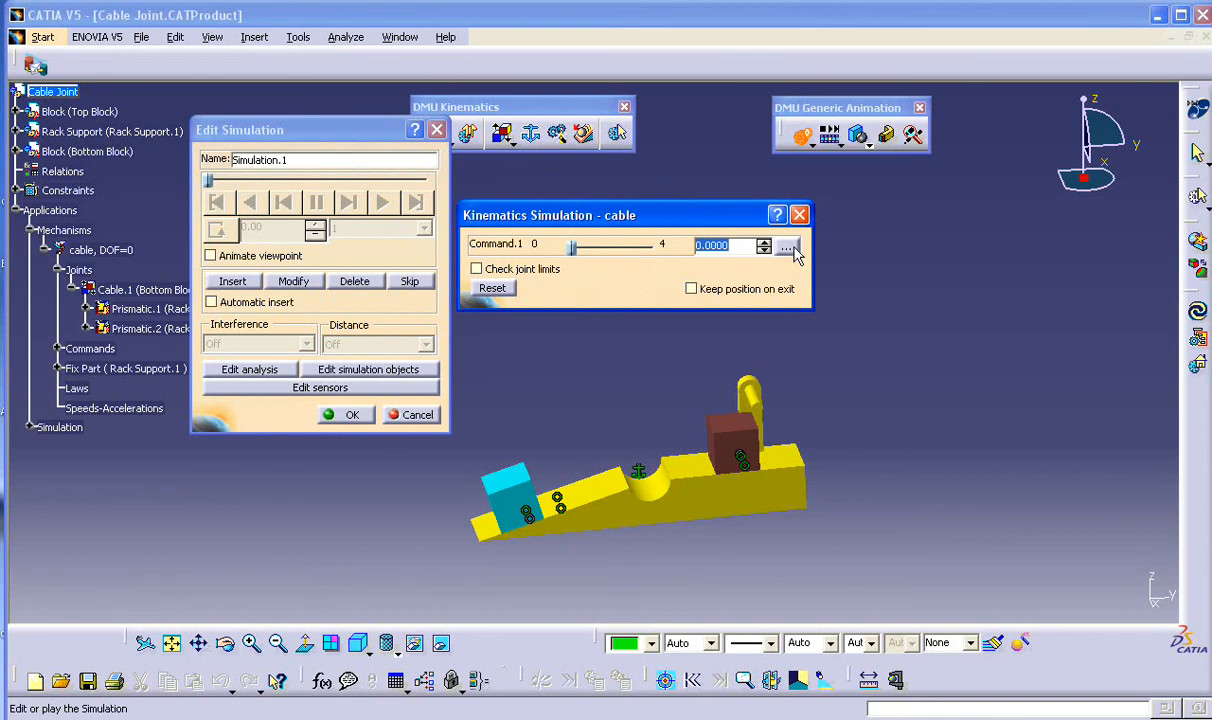
pyautogui.click(792, 249)
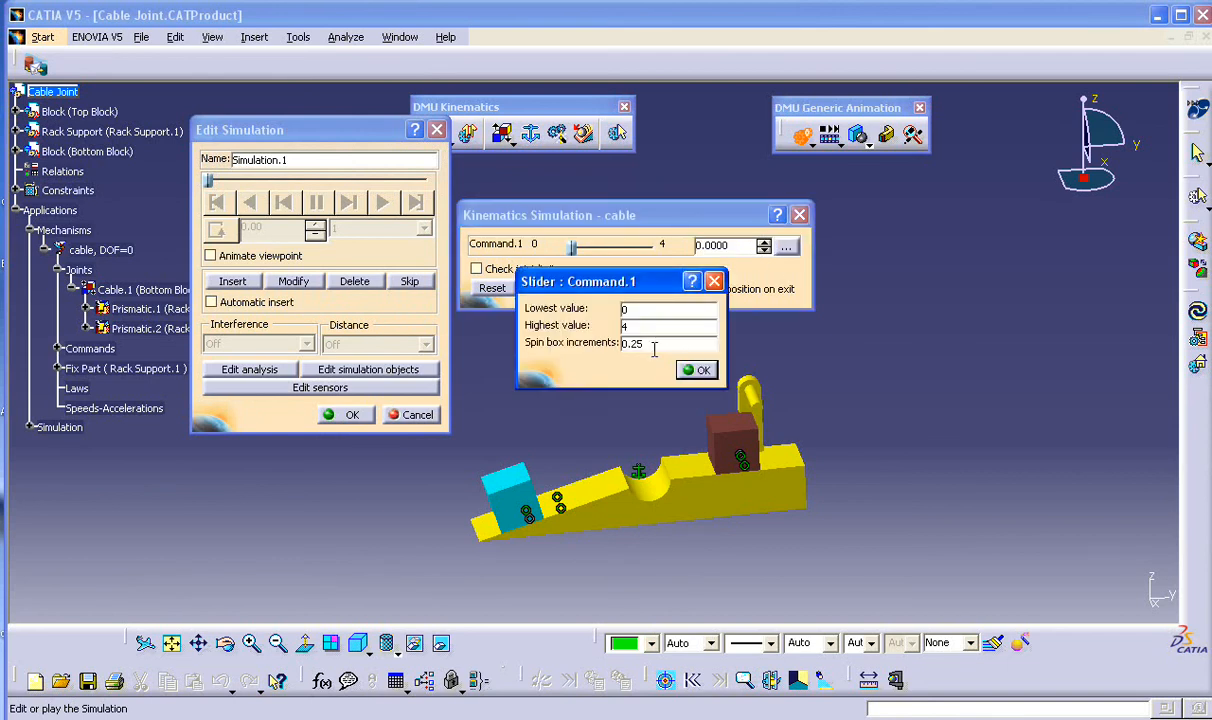
pyautogui.moveTo(654, 345); pyautogui.dragTo(566, 342)
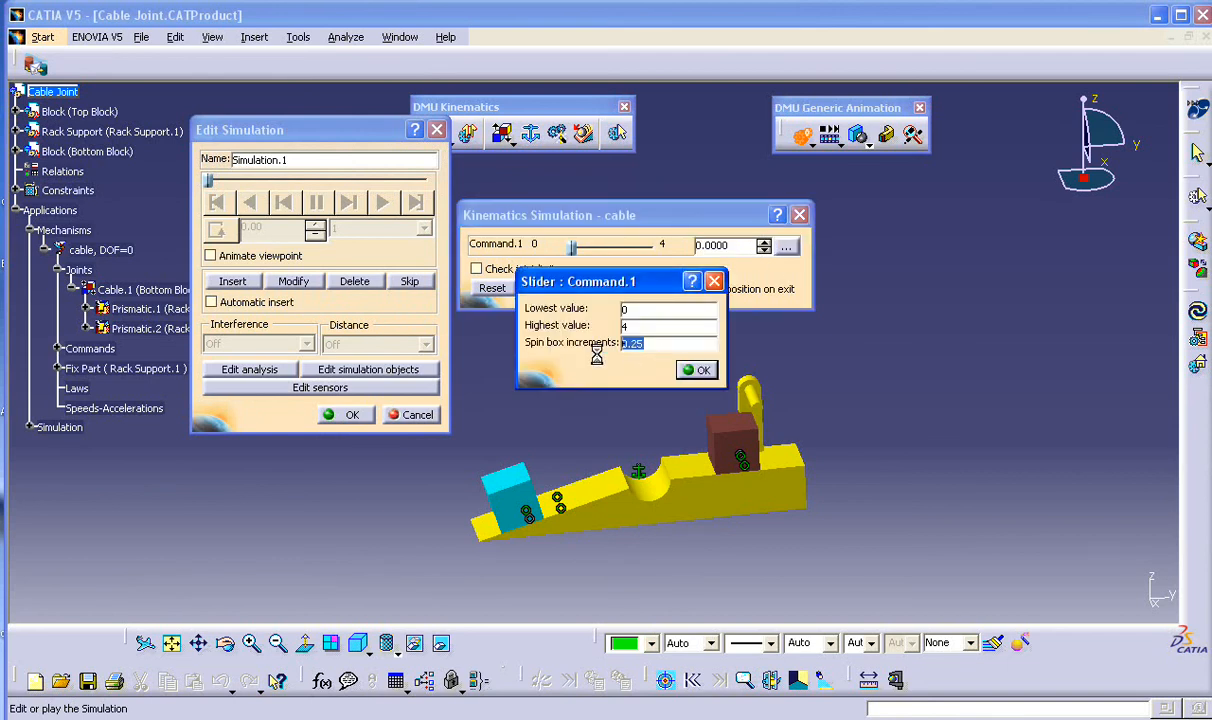
pyautogui.click(699, 371)
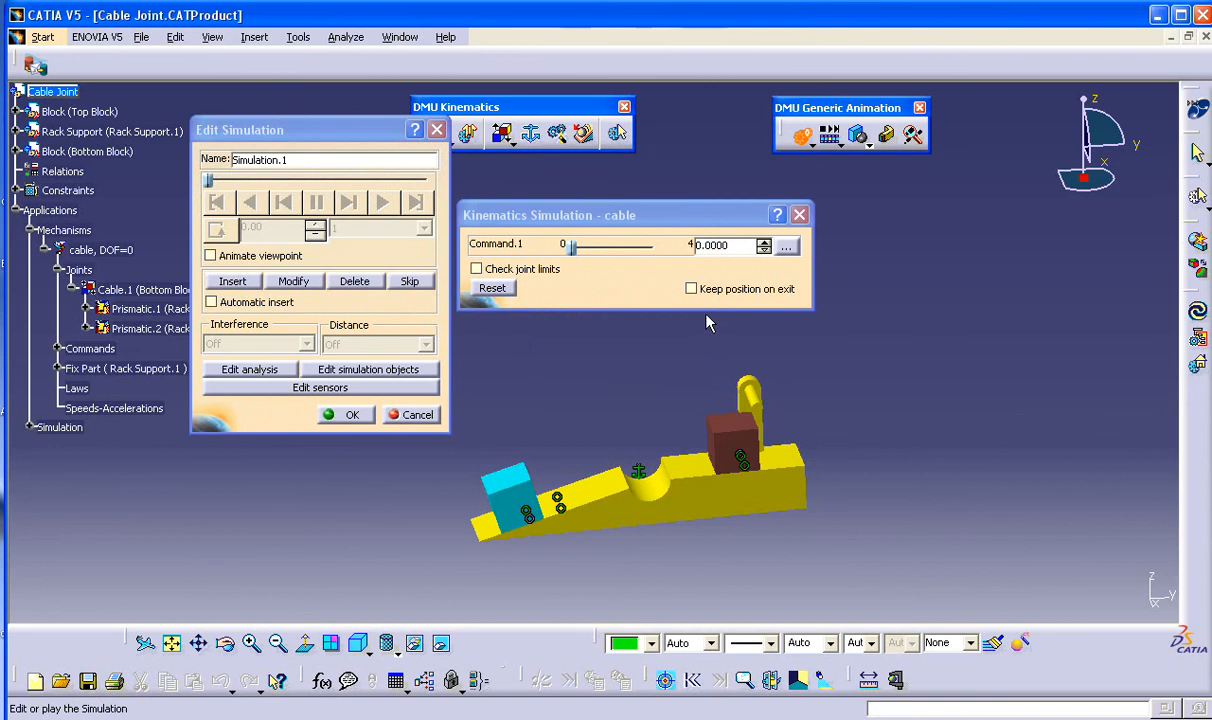
# Step: Record the simulation with automatic insert while stepping Command.1 up to 4 and back to 0, and turn automatic insert off
pyautogui.click(278, 301)
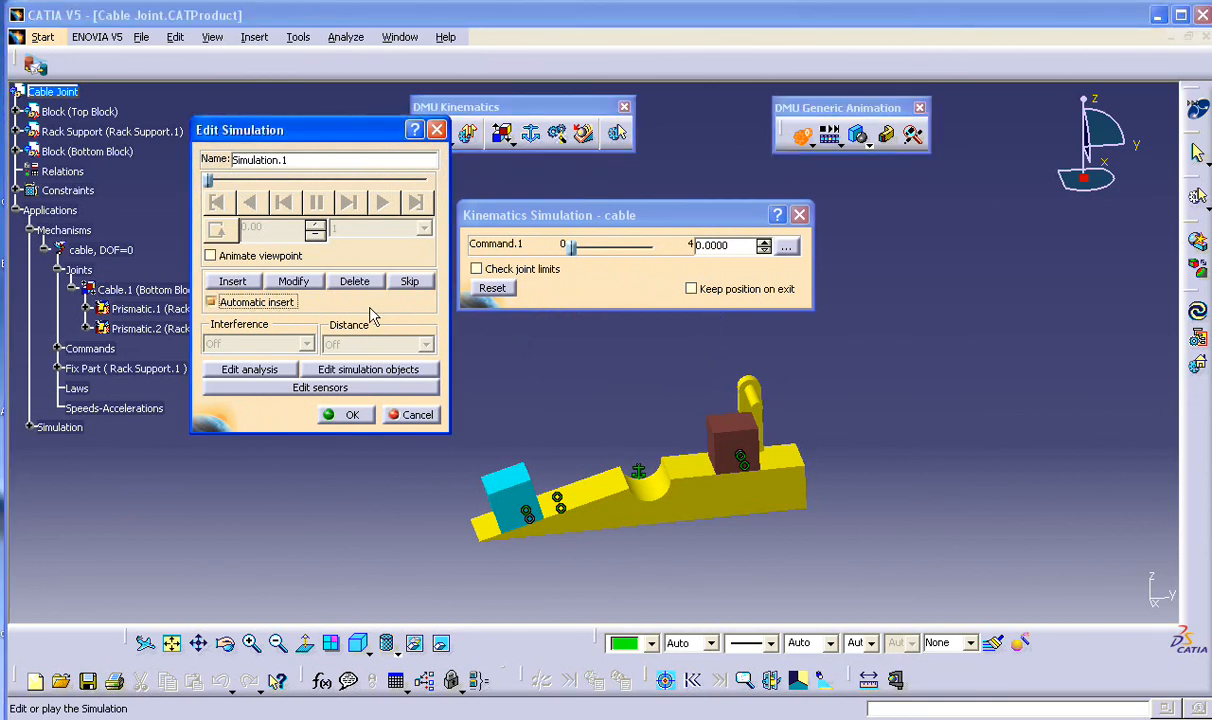
pyautogui.click(762, 244)
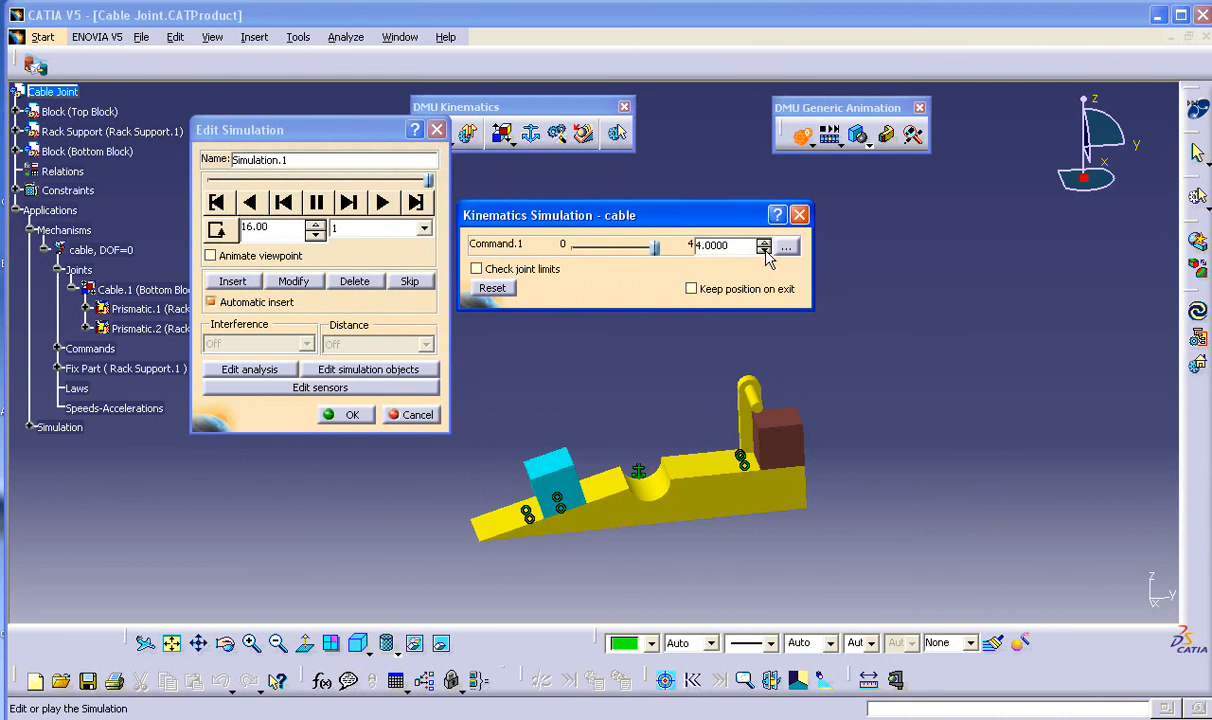
pyautogui.click(765, 251)
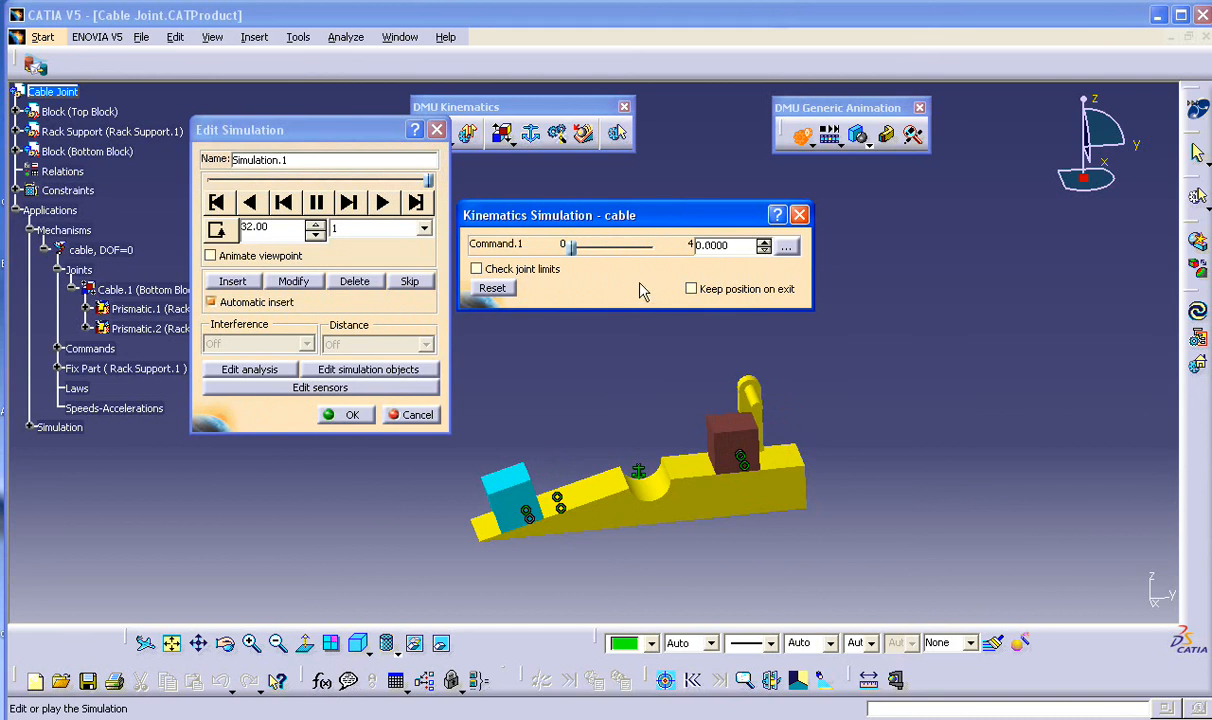
pyautogui.click(260, 305)
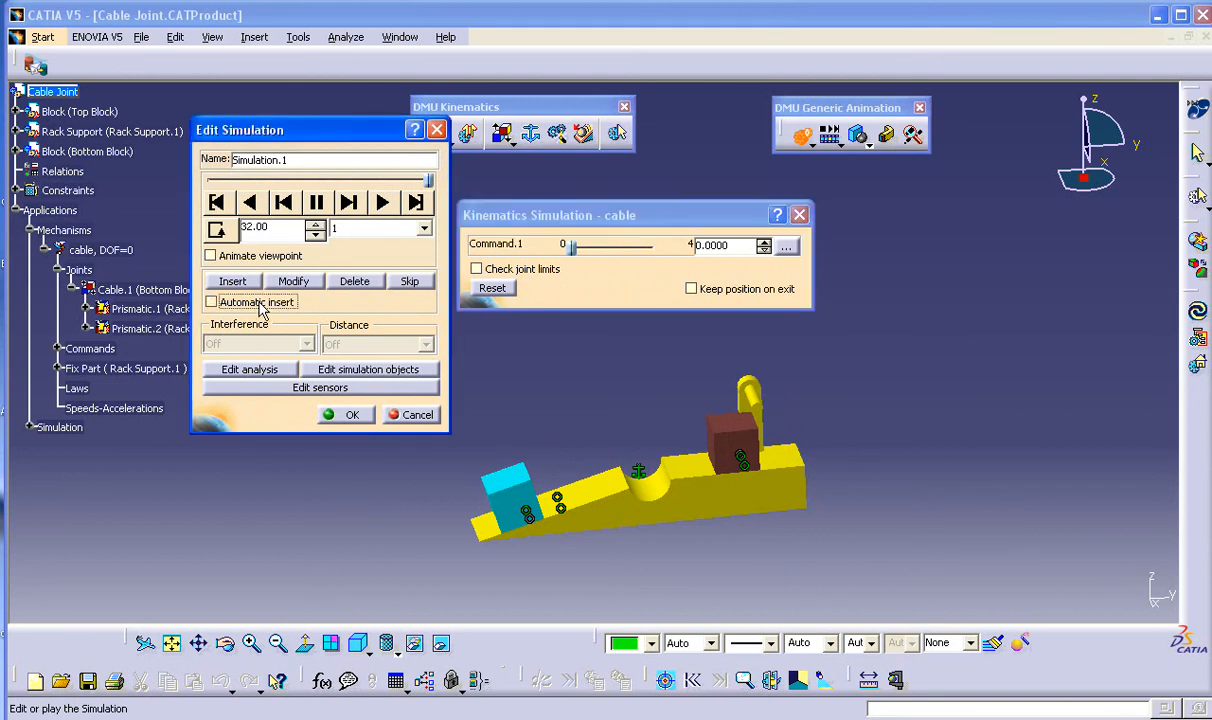
# Step: Rewind the recorded simulation, play it forward with an interpolation step of 0.2, and close the simulation editor
pyautogui.click(218, 203)
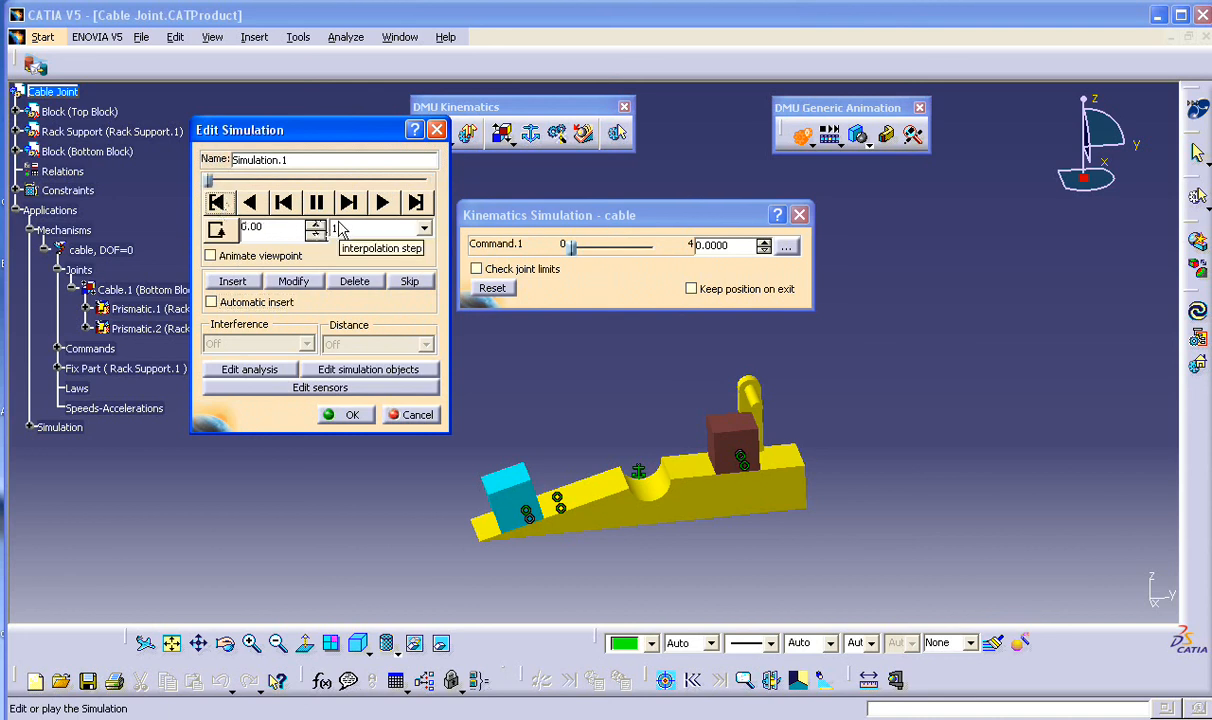
pyautogui.click(358, 232)
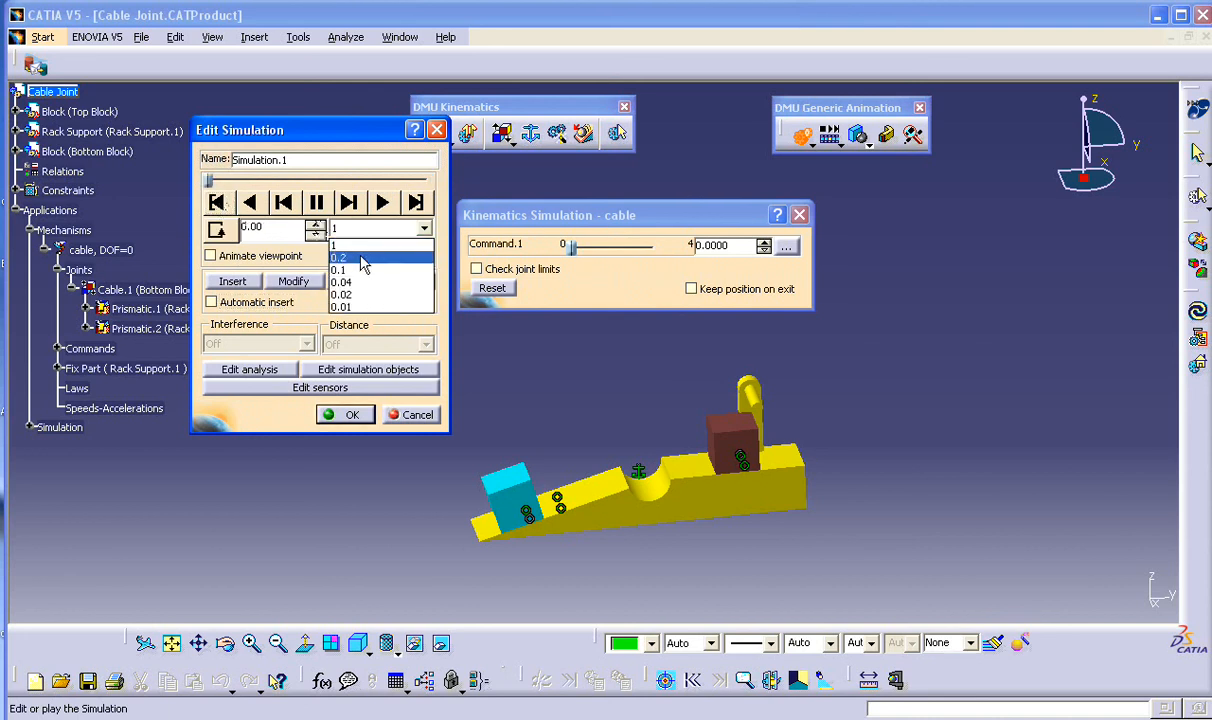
pyautogui.click(345, 262)
pyautogui.click(386, 203)
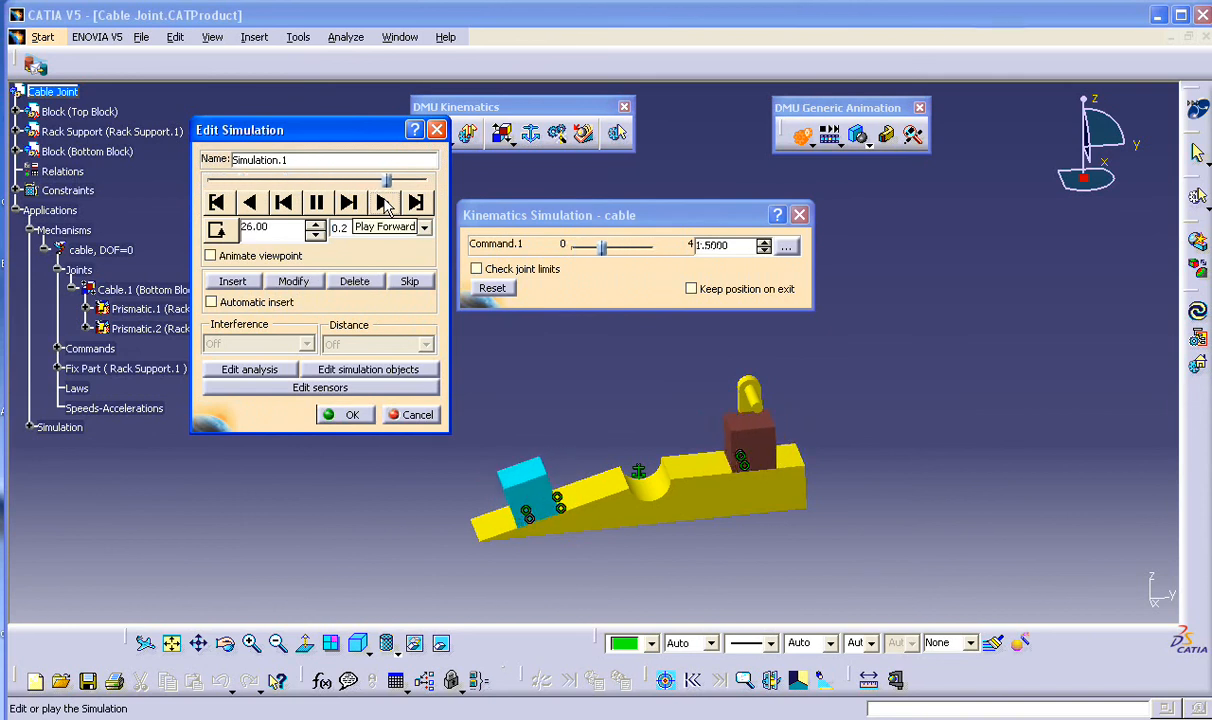
pyautogui.click(437, 130)
# Step: Switch to the Rack and Cable Joint With Cosmetics product and review the Rack.1 joint's ratio, driving option and limits
pyautogui.click(405, 38)
pyautogui.click(517, 182)
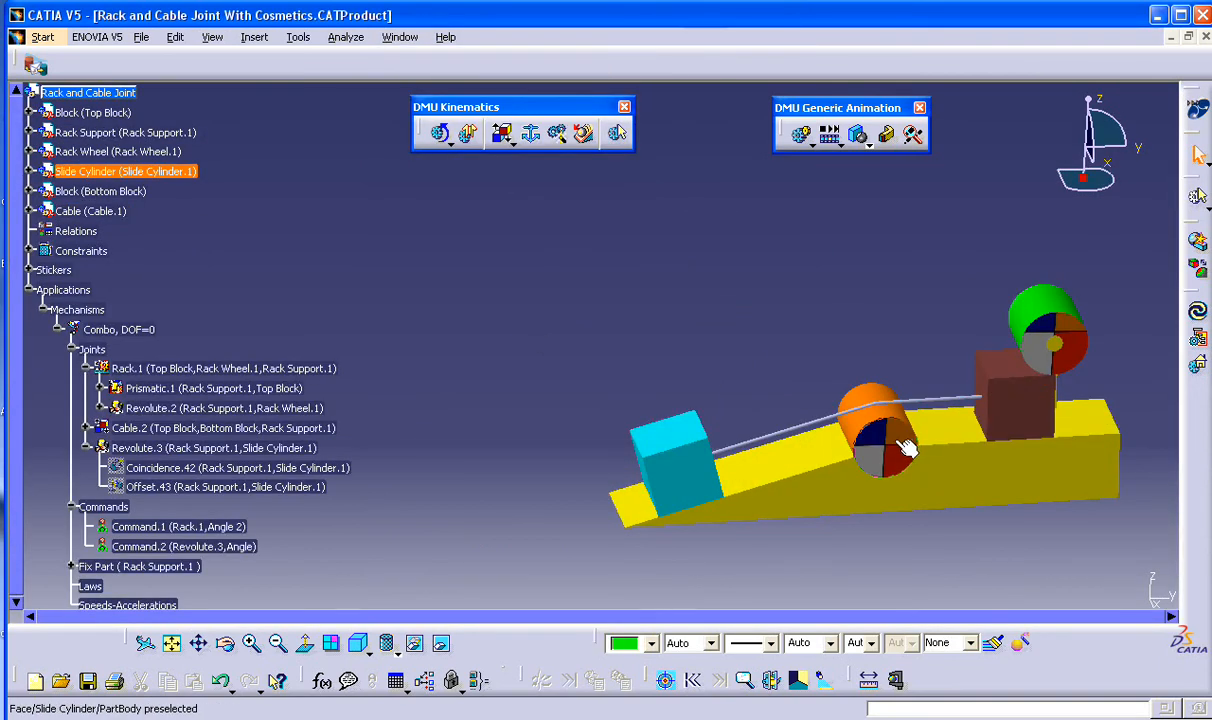
pyautogui.doubleClick(208, 370)
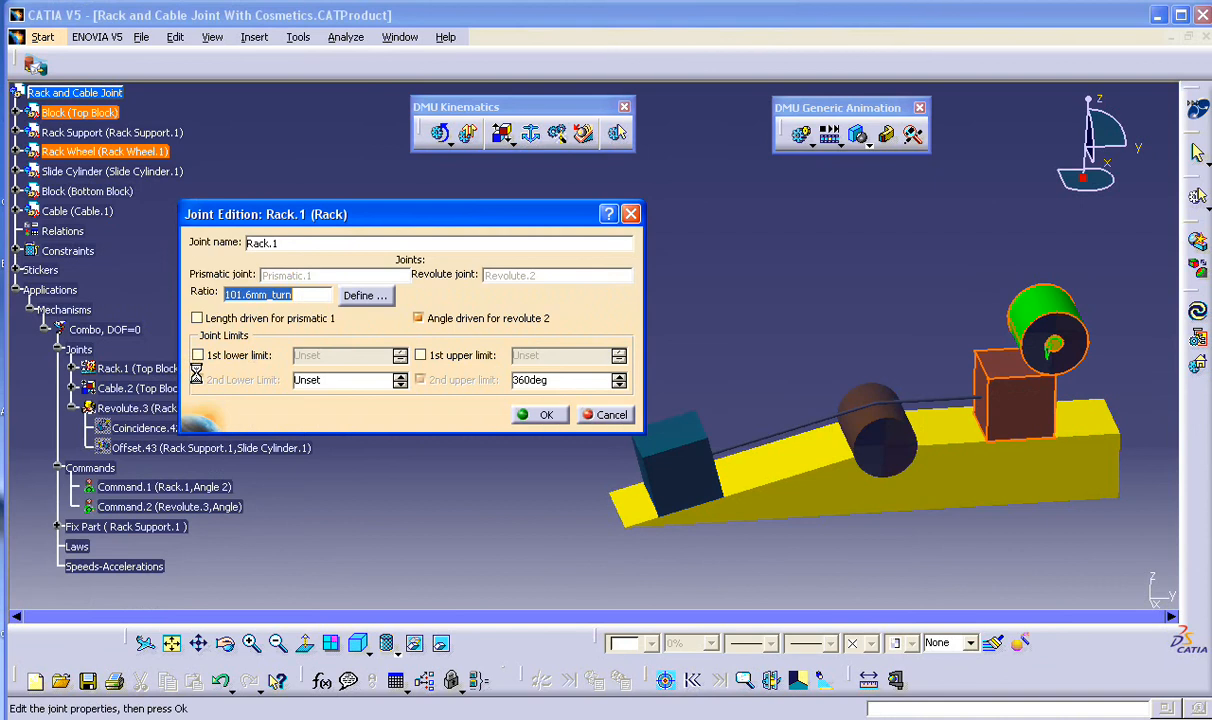
pyautogui.moveTo(354, 211); pyautogui.dragTo(335, 182)
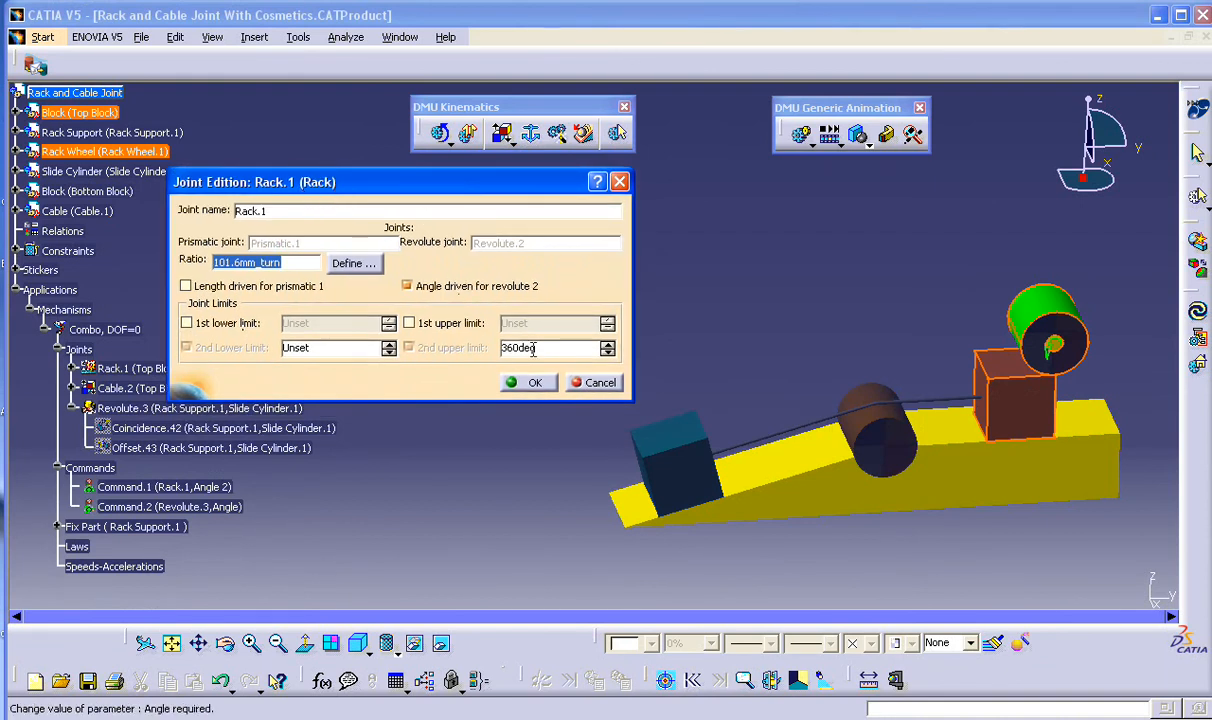
pyautogui.click(528, 382)
# Step: Review the definitions of the Cable.2 and Revolute.3 joints, including their driving options and limits
pyautogui.click(226, 388)
pyautogui.doubleClick(226, 388)
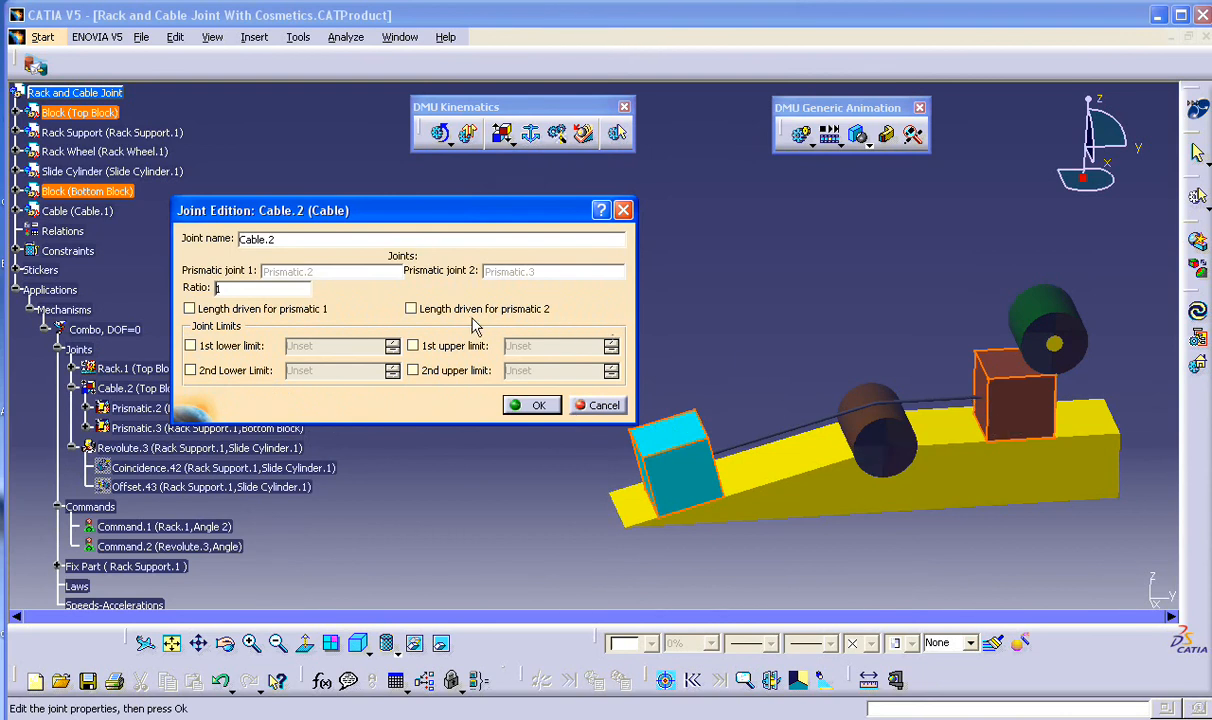
pyautogui.click(522, 405)
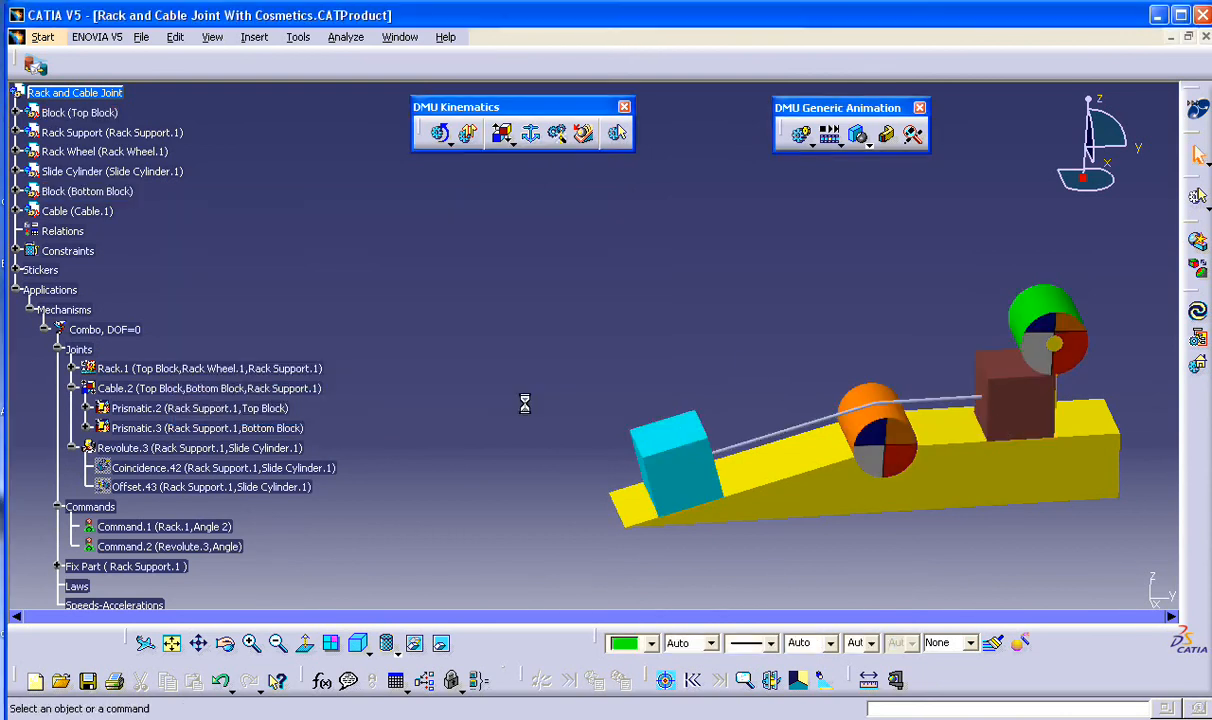
pyautogui.doubleClick(200, 448)
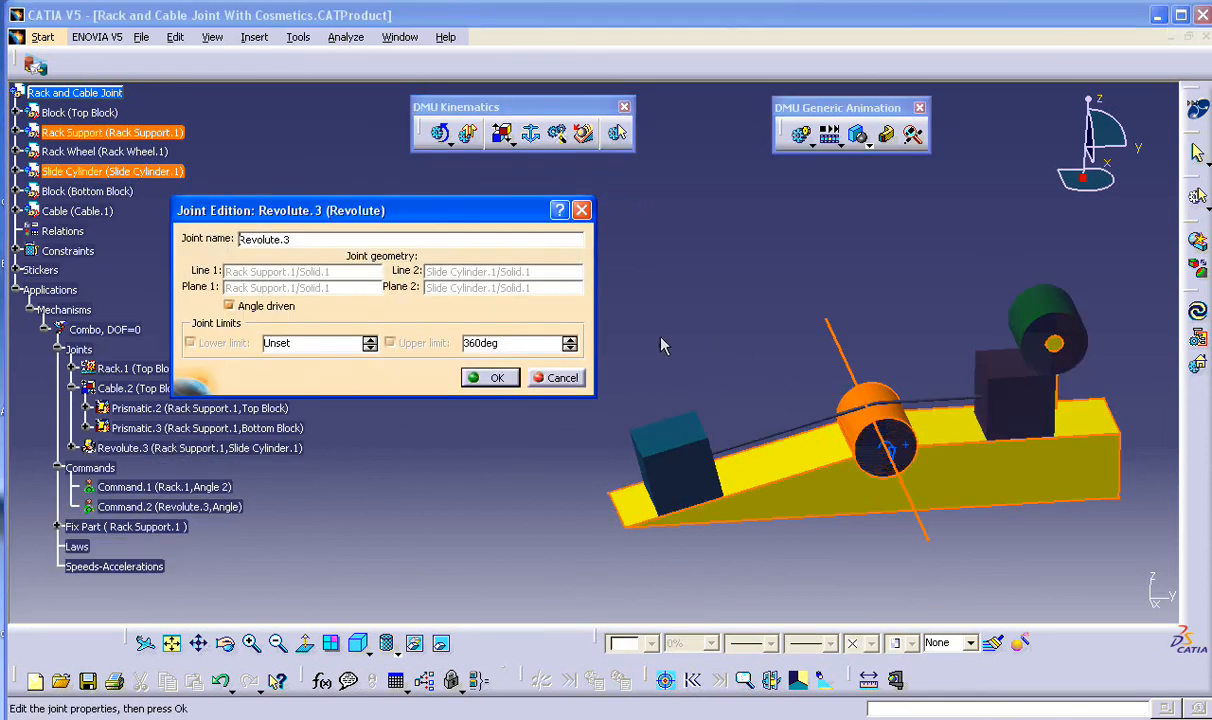
pyautogui.click(490, 378)
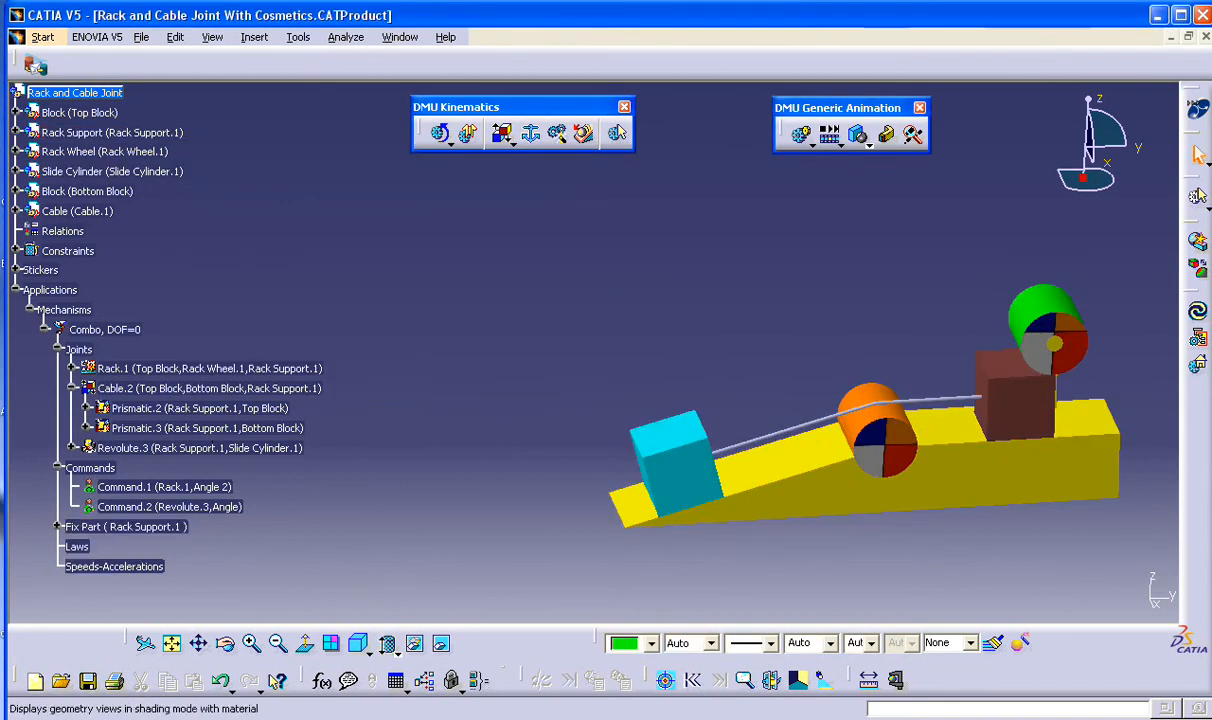
# Step: Filter the formula parameters by Time and rename the Combo mechanism's KINTime parameter to t
pyautogui.click(323, 681)
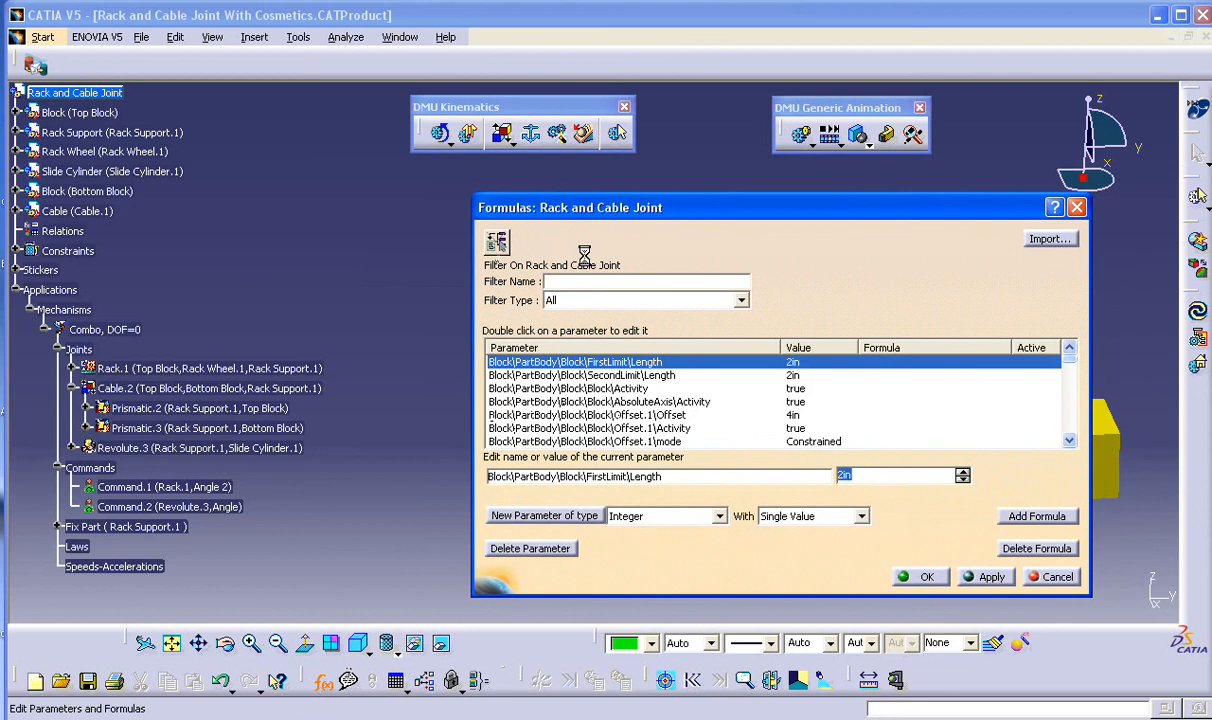
pyautogui.click(559, 300)
pyautogui.click(588, 412)
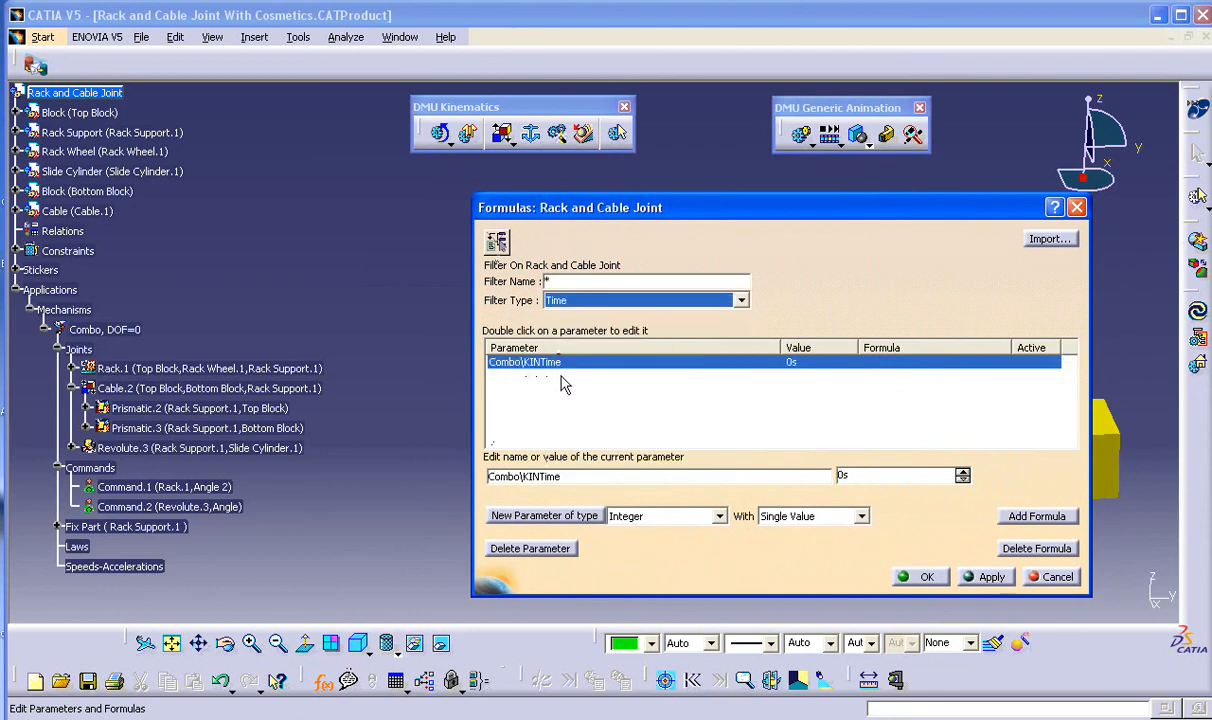
pyautogui.doubleClick(532, 362)
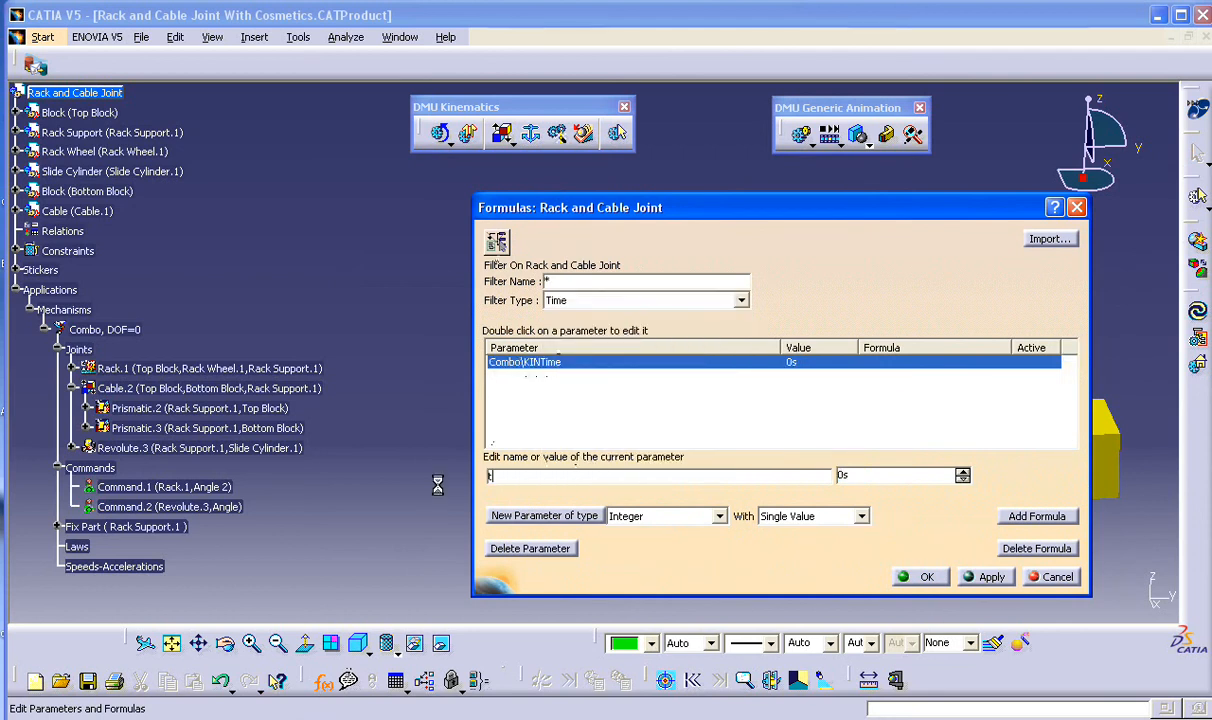
pyautogui.write('t')
pyautogui.click(990, 577)
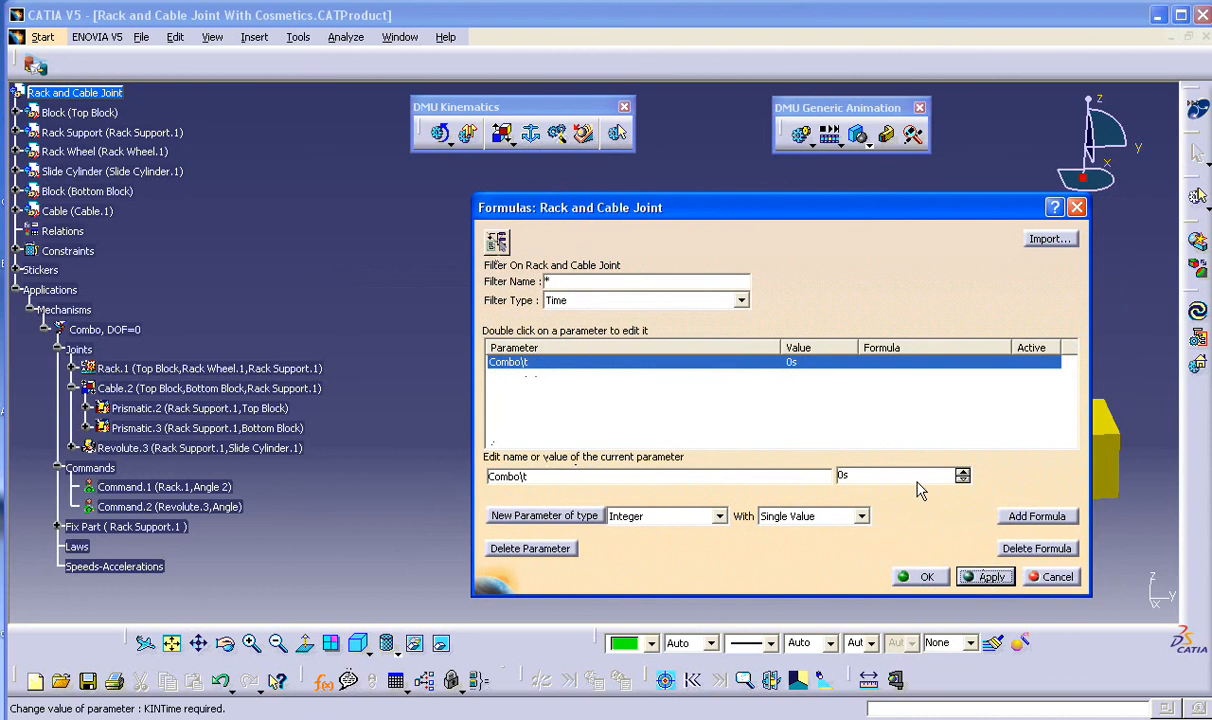
# Step: Add the formula Combo\t * (90deg / 1s) to Command.1's Angle2 parameter, copying the expression before accepting it
pyautogui.click(640, 300)
pyautogui.click(642, 318)
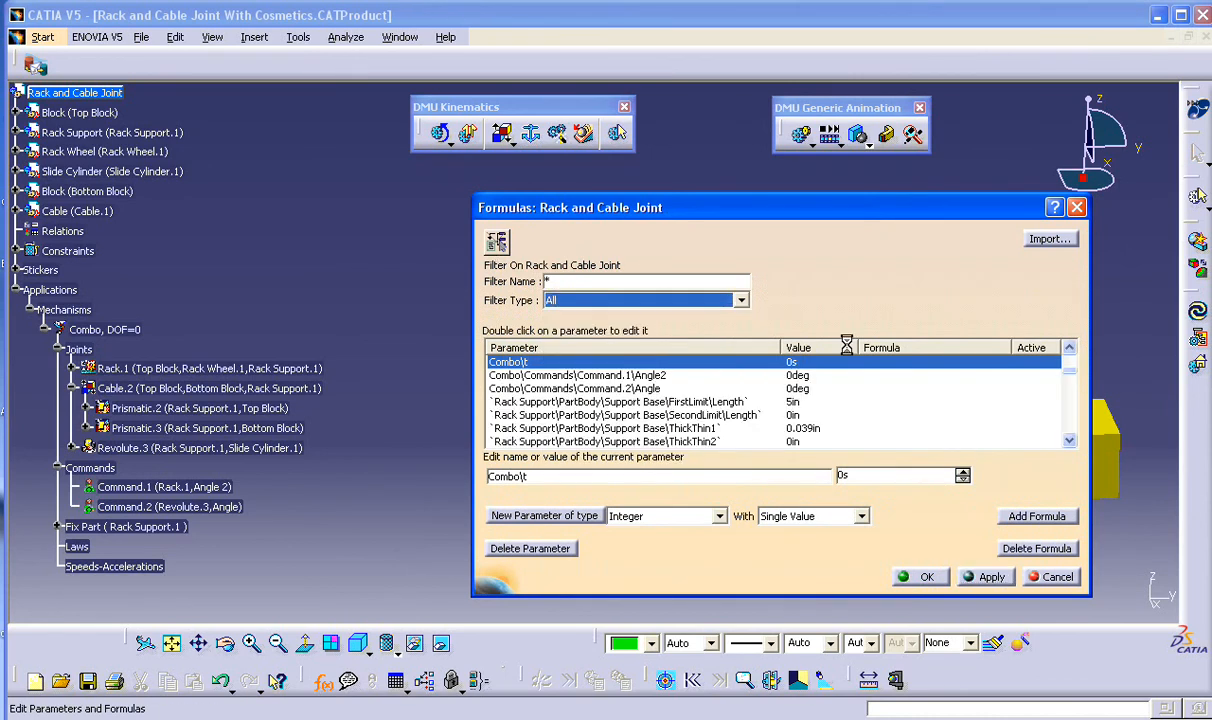
pyautogui.click(637, 377)
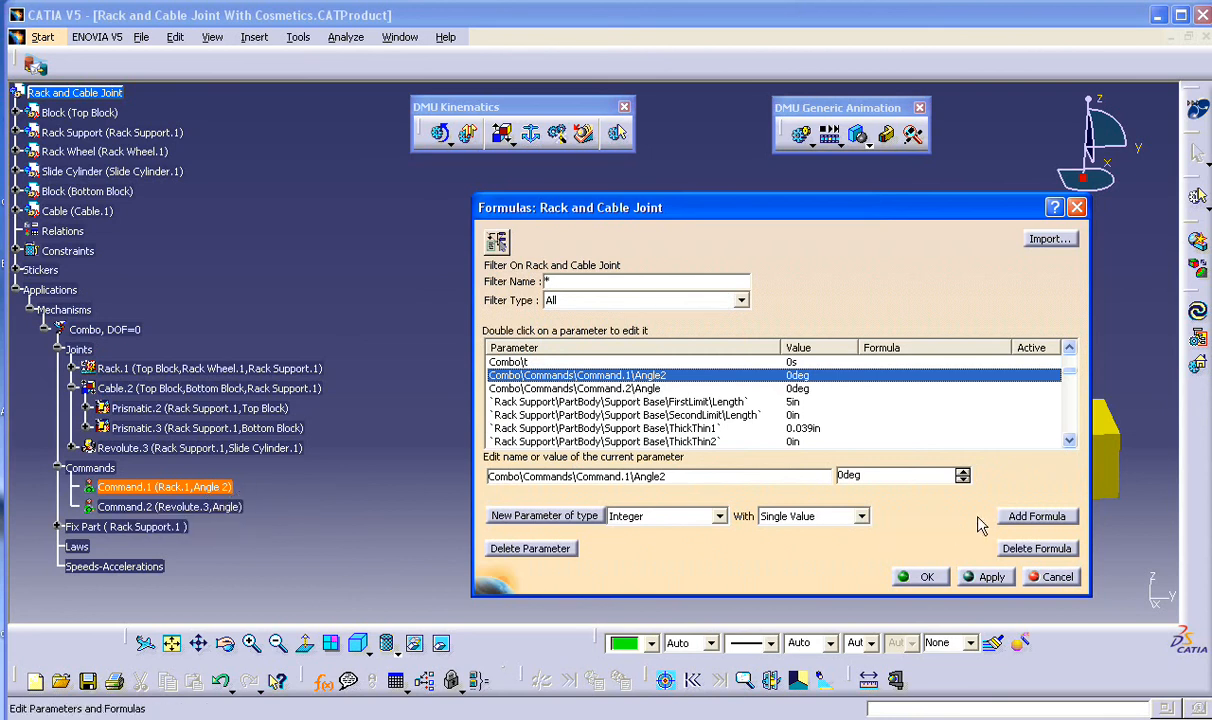
pyautogui.click(1036, 516)
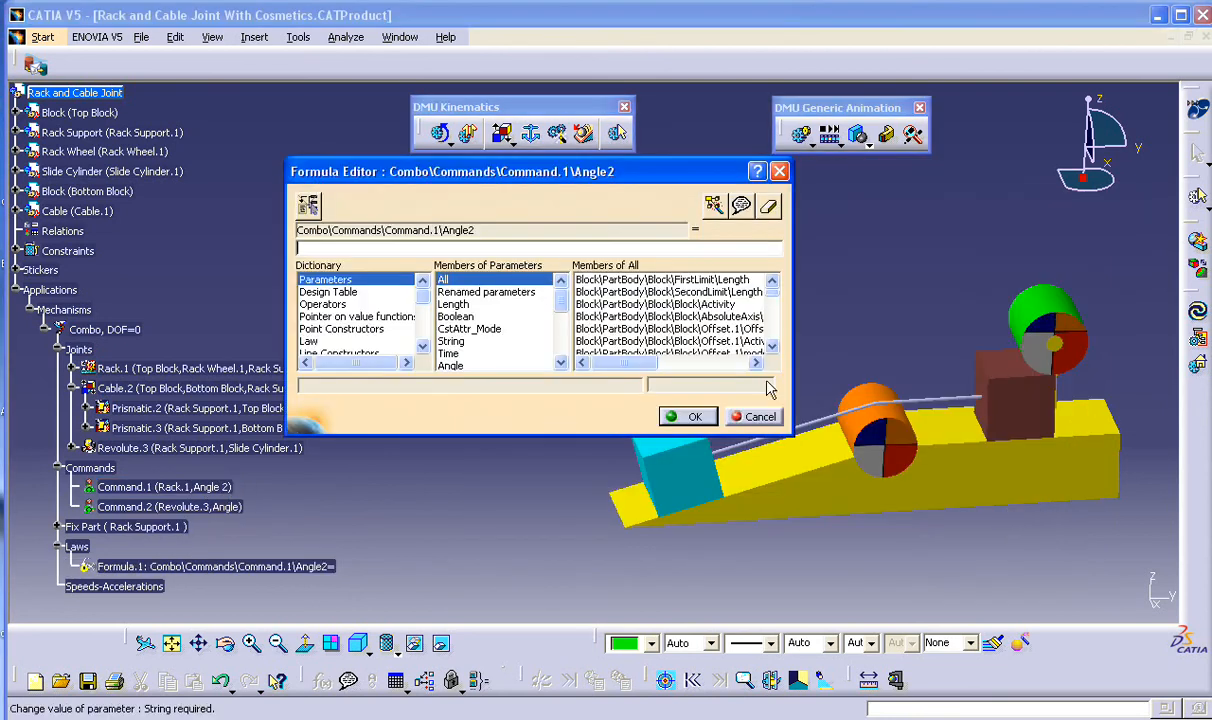
pyautogui.click(485, 292)
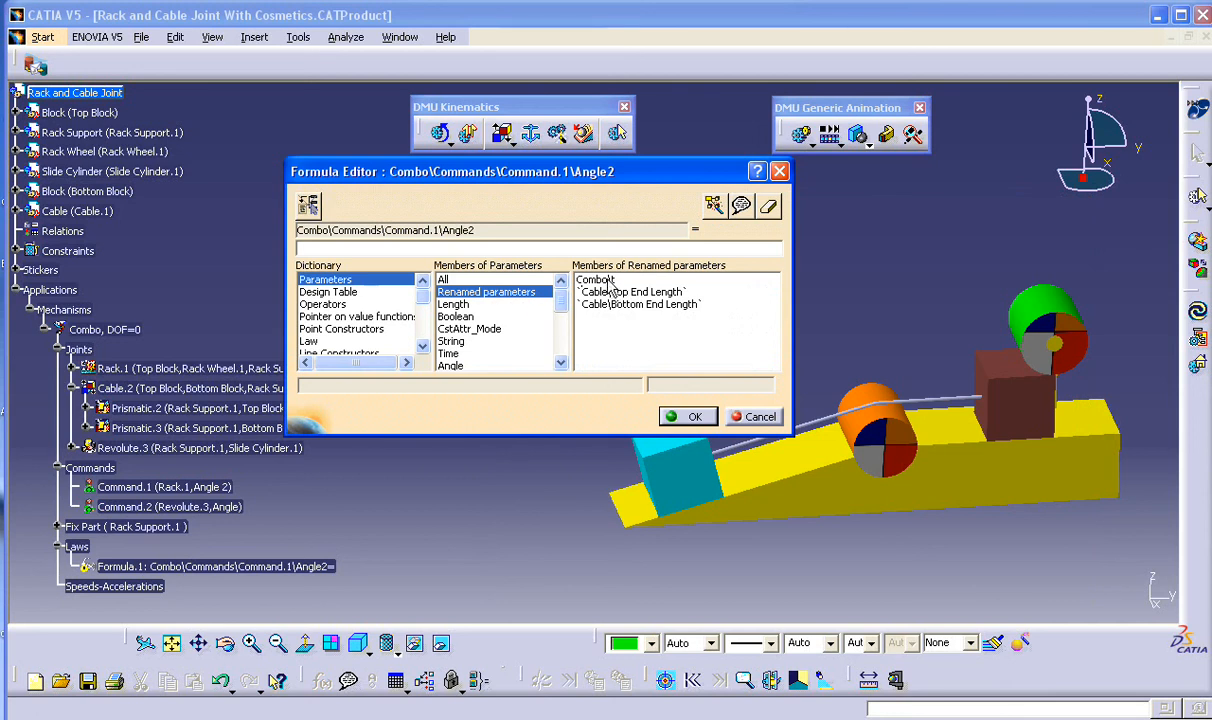
pyautogui.doubleClick(605, 281)
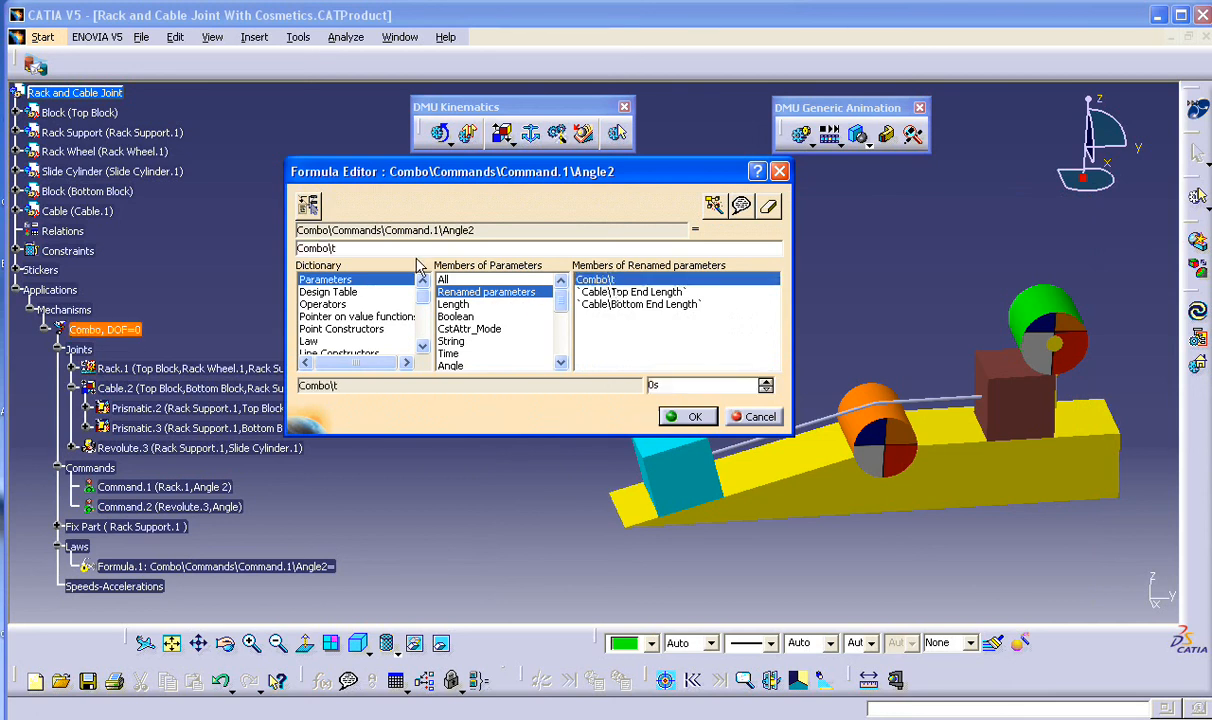
pyautogui.write('* (90')
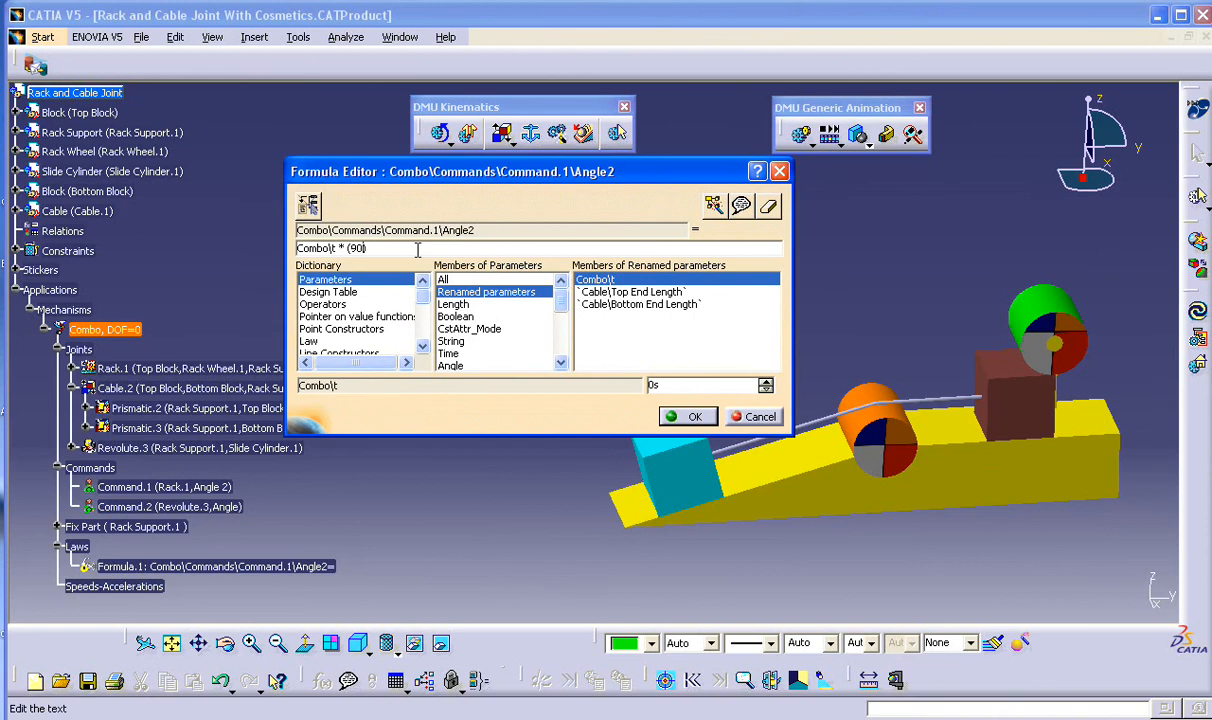
pyautogui.write('deg / 1s')
pyautogui.tripleClick(418, 250)
pyautogui.hotkey('ctrl', 'c')
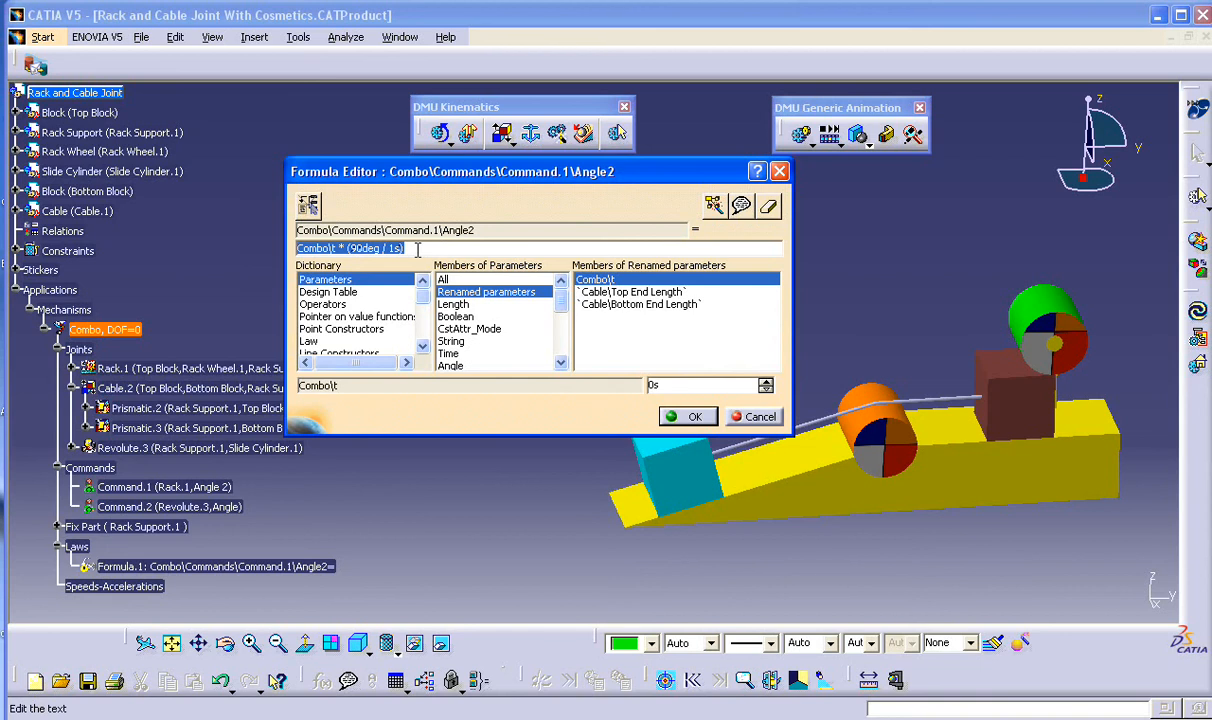
pyautogui.click(694, 416)
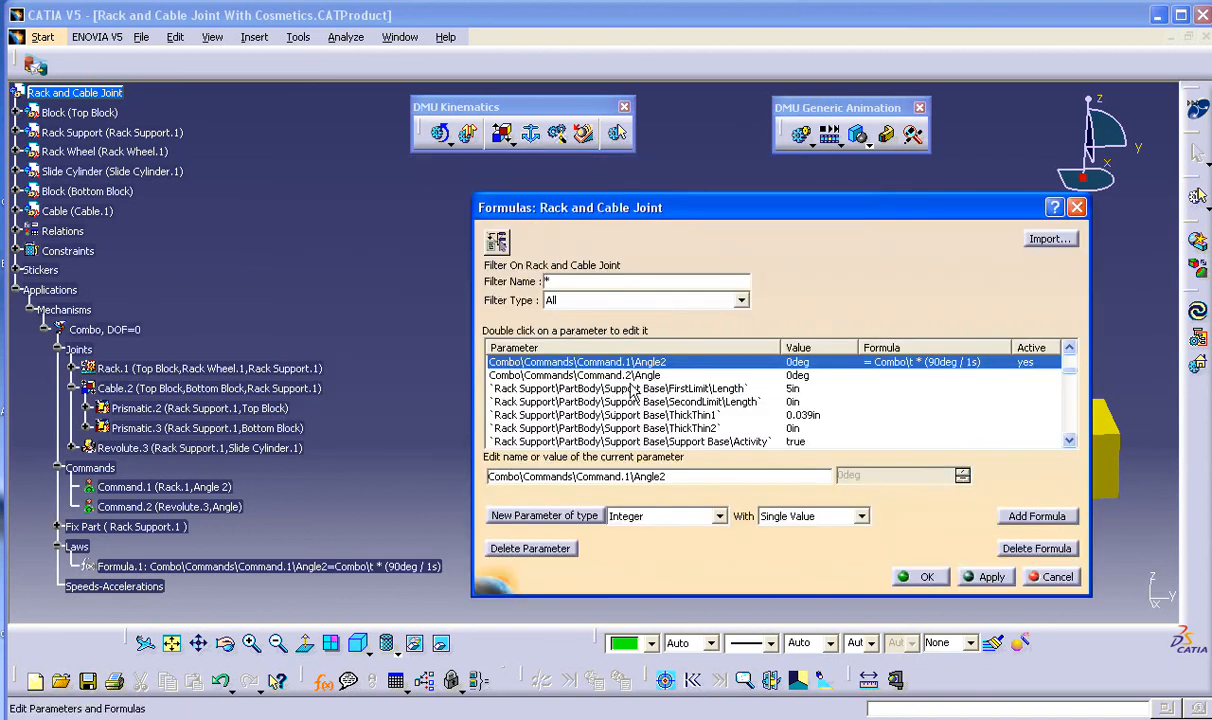
# Step: Add a formula to Command.2's Angle parameter by reusing the copied expression with the rate changed: Combo\t * (30.5deg / 1s)
pyautogui.click(645, 376)
pyautogui.click(1037, 516)
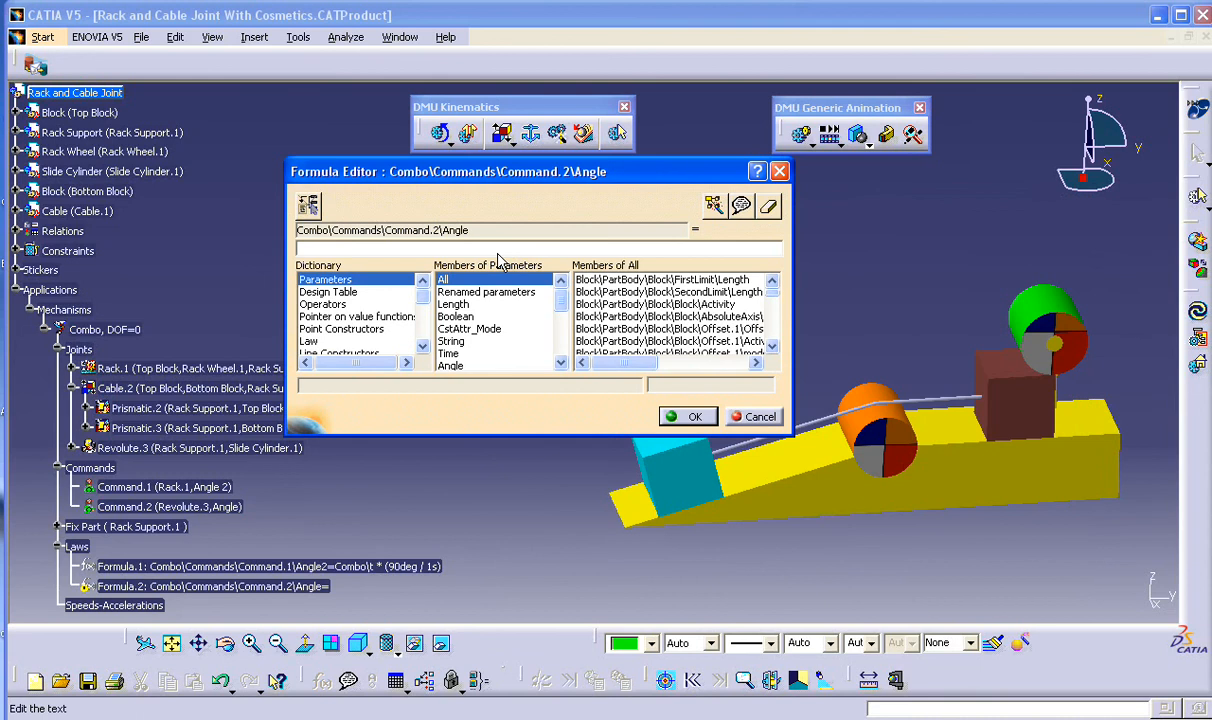
pyautogui.click(405, 247)
pyautogui.hotkey('ctrl', 'v')
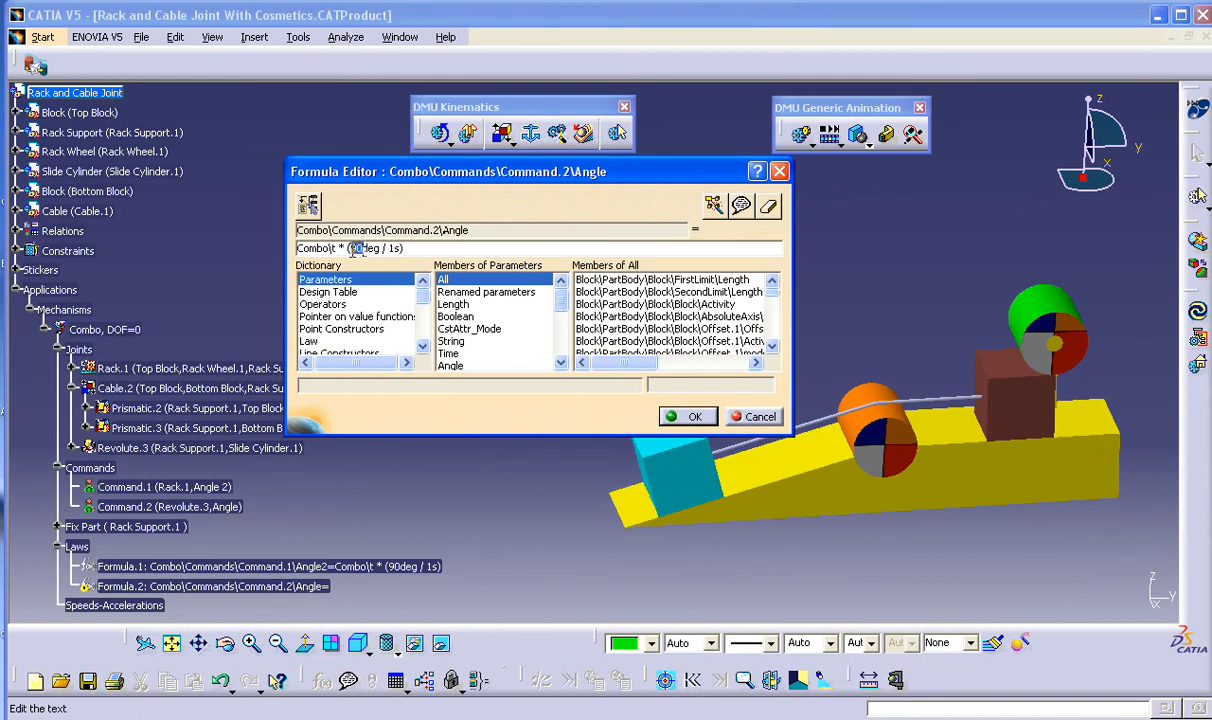
pyautogui.write('30.5')
pyautogui.press('Return')
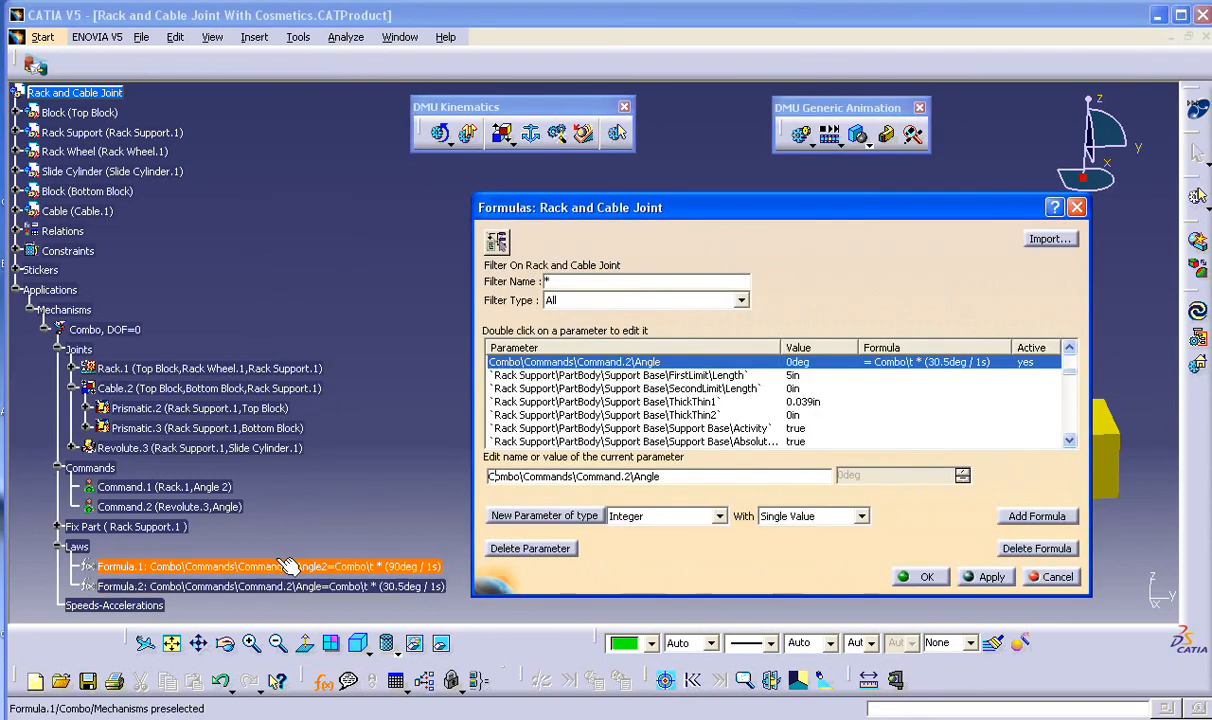
# Step: Accept the law formulas and create a simulation of the Combo mechanism
pyautogui.click(916, 580)
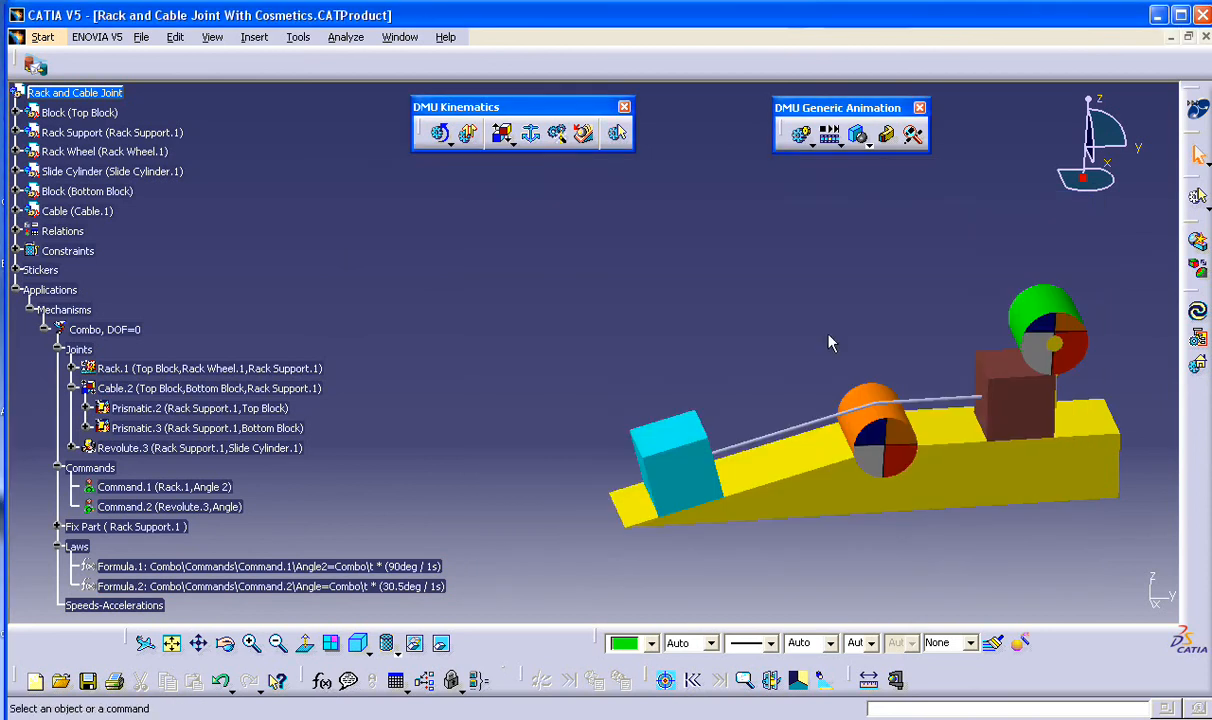
pyautogui.click(799, 147)
pyautogui.click(785, 408)
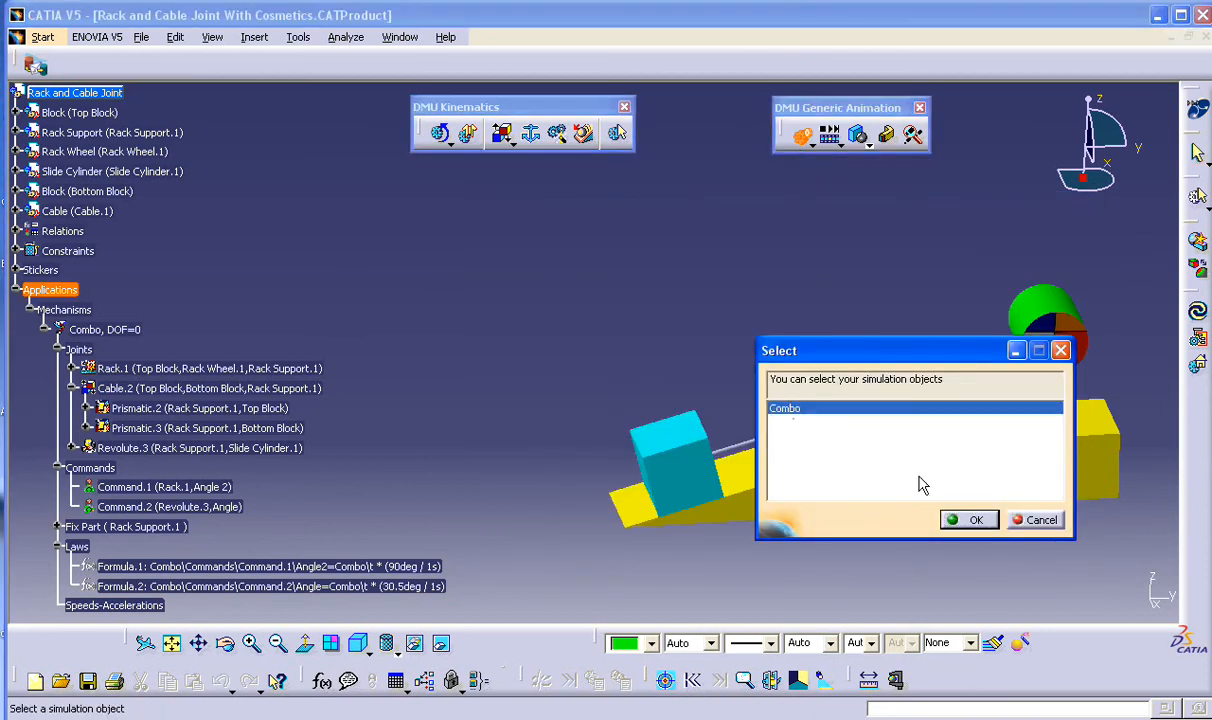
pyautogui.click(952, 520)
pyautogui.moveTo(608, 232); pyautogui.dragTo(603, 187)
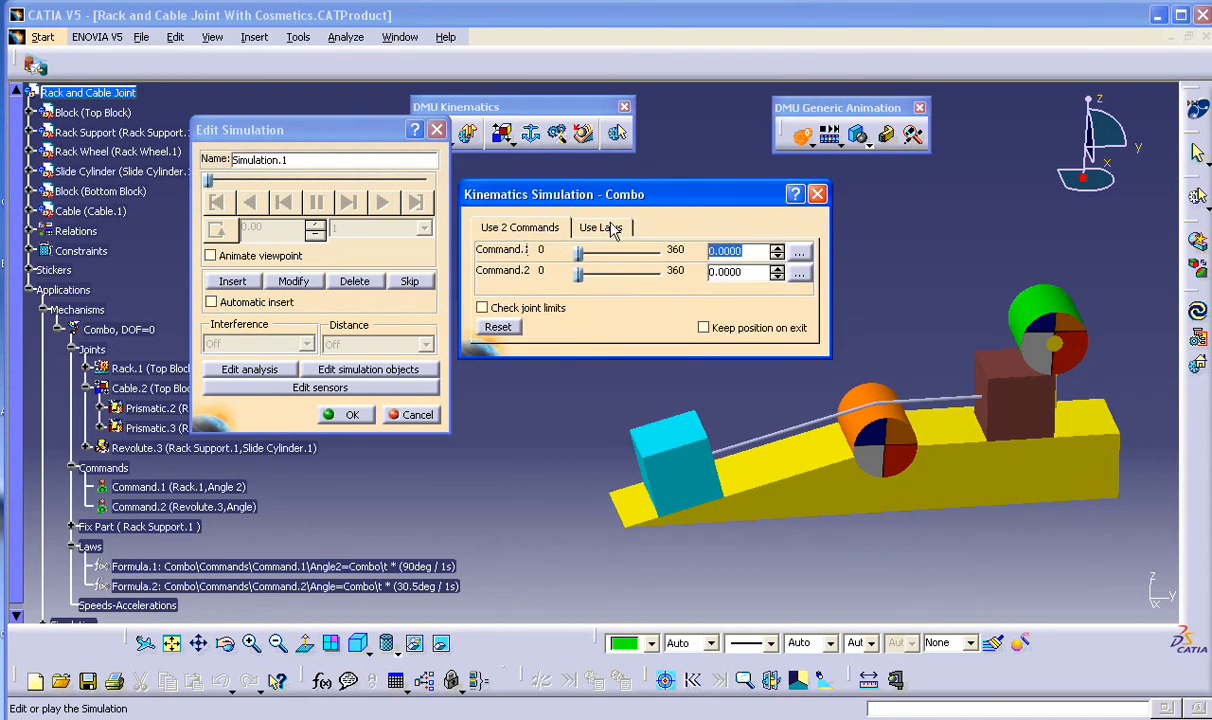
# Step: Switch the Combo kinematics simulation to use laws and set its maximum time bound to 4 s
pyautogui.click(614, 229)
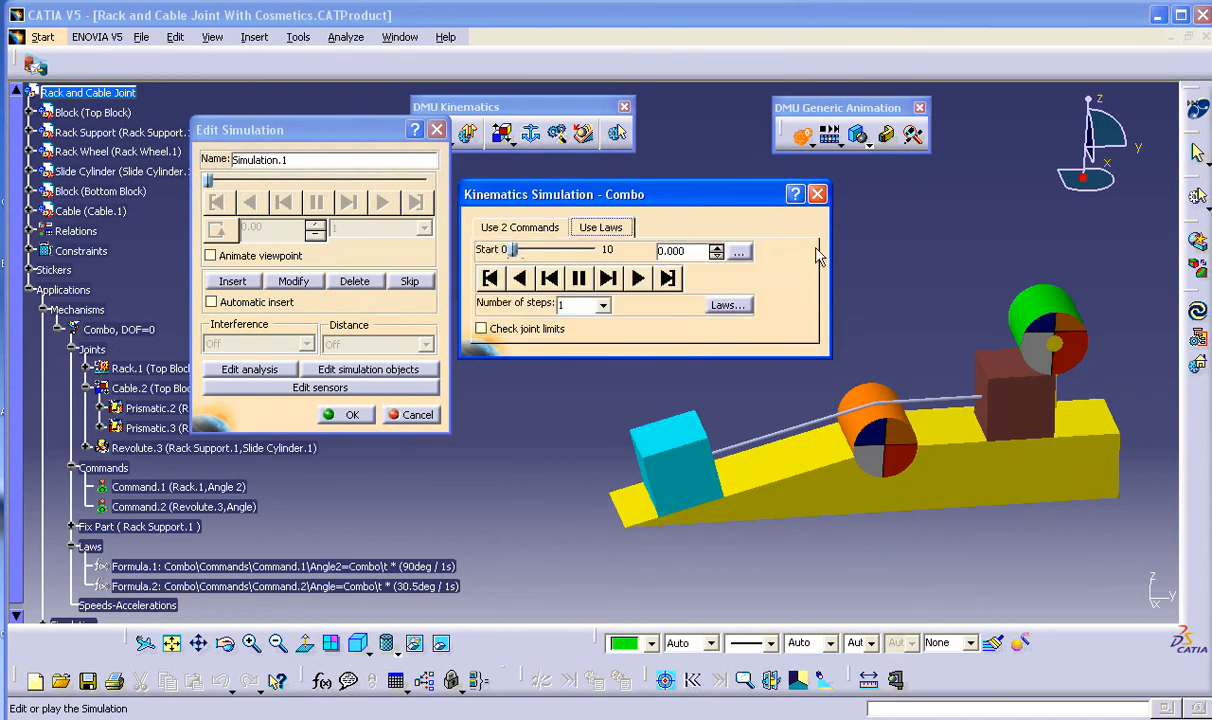
pyautogui.click(740, 253)
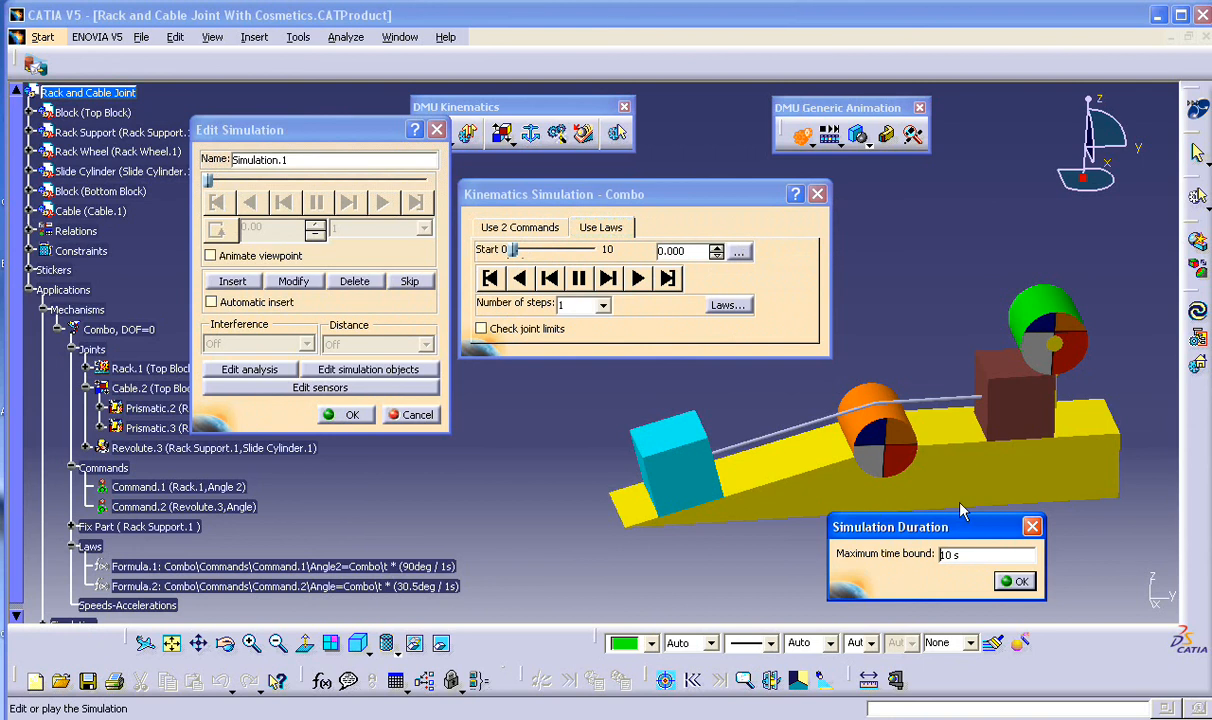
pyautogui.doubleClick(946, 554)
pyautogui.write('4')
pyautogui.click(1013, 581)
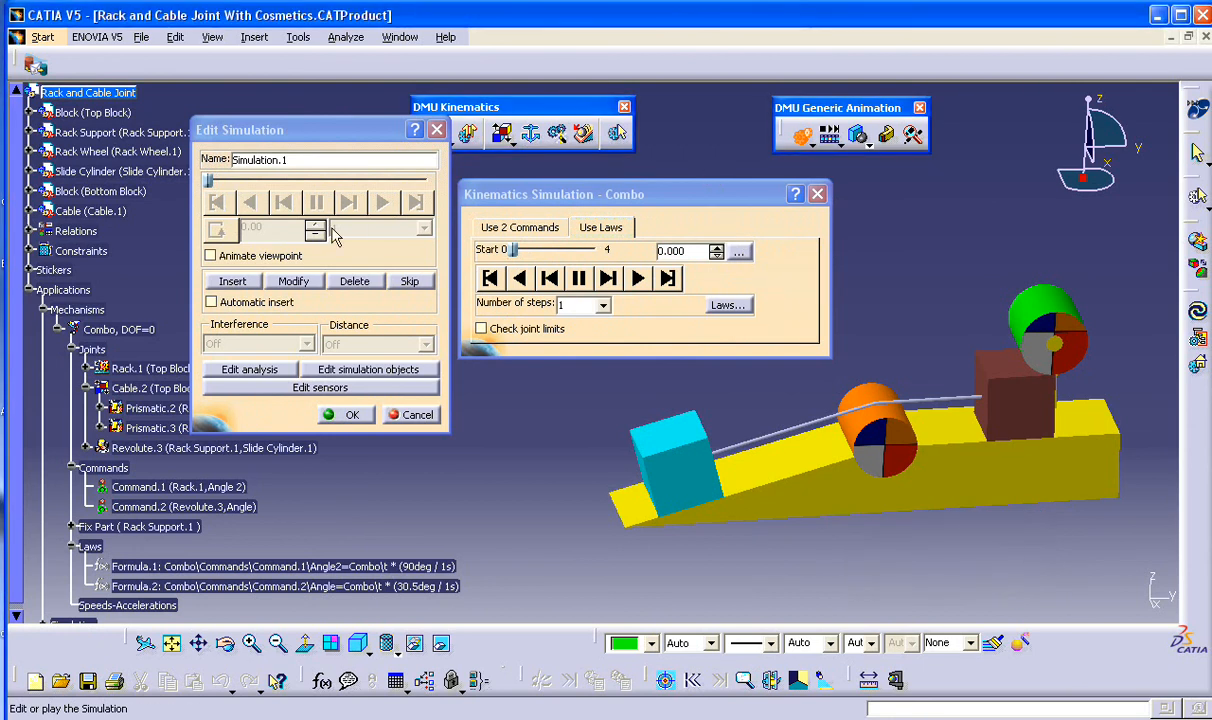
# Step: Record the motion to 4 s and back to 0 with automatic insert enabled, turning automatic insert off when finished
pyautogui.click(211, 301)
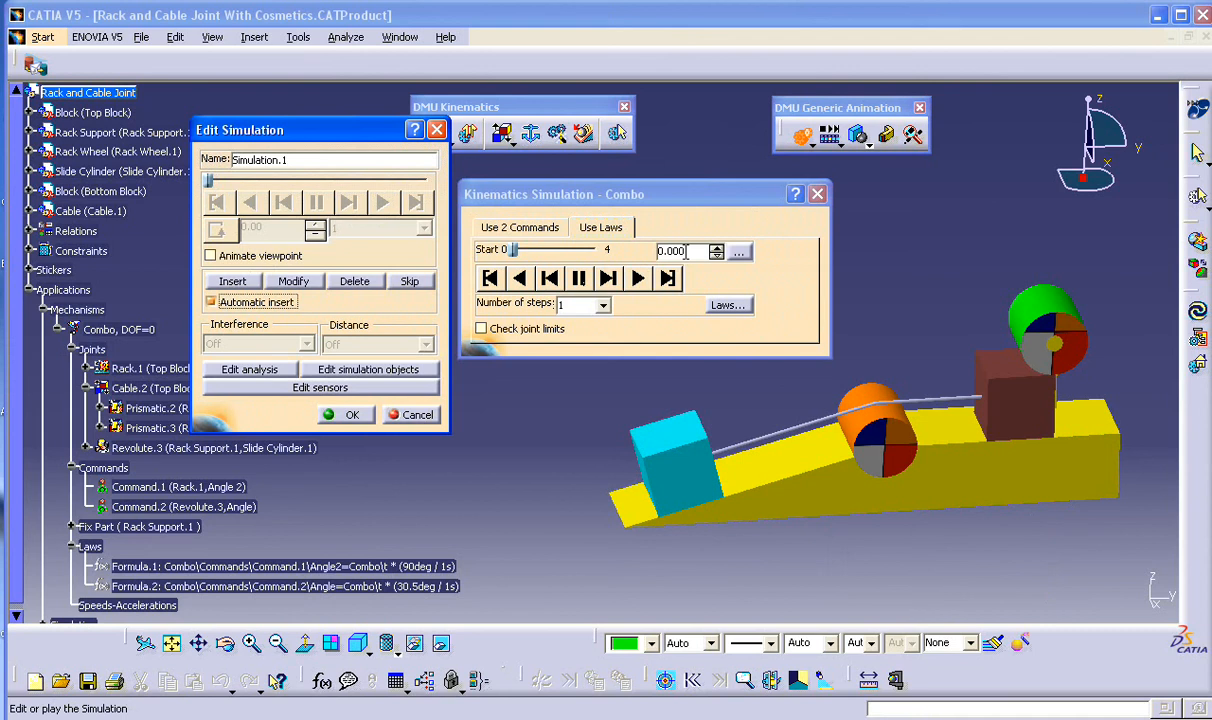
pyautogui.moveTo(687, 251); pyautogui.dragTo(674, 251)
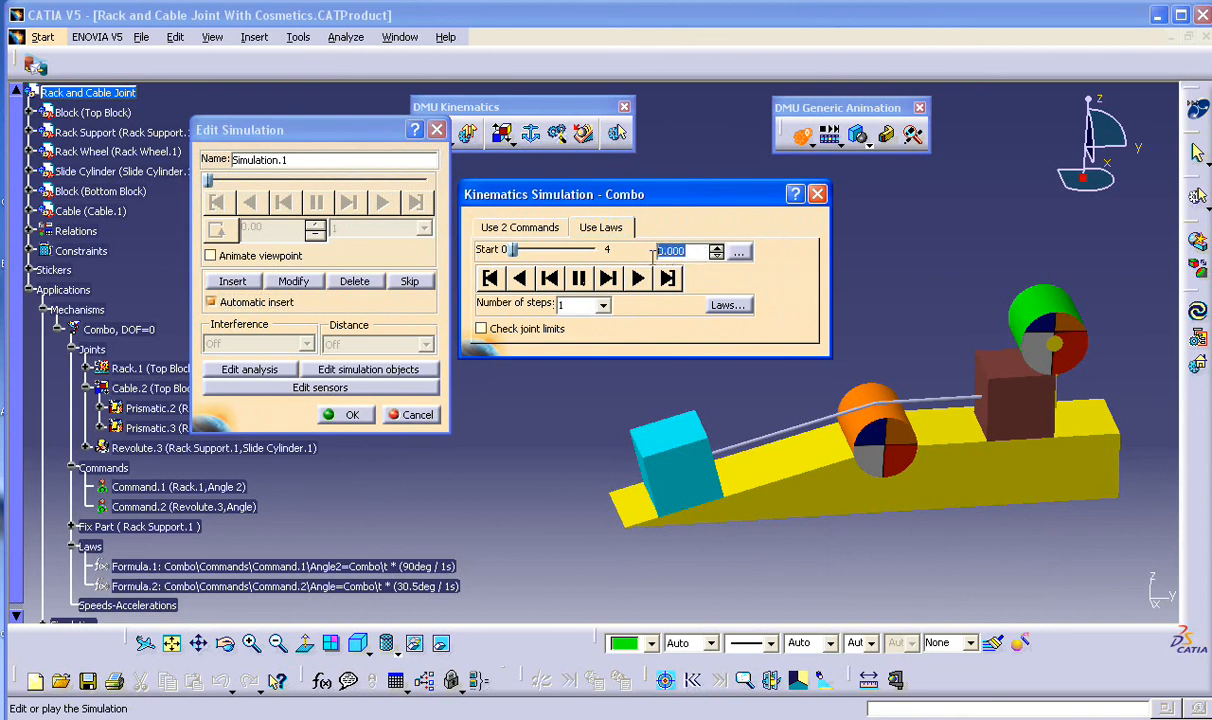
pyautogui.write('4')
pyautogui.press('Return')
pyautogui.write('0')
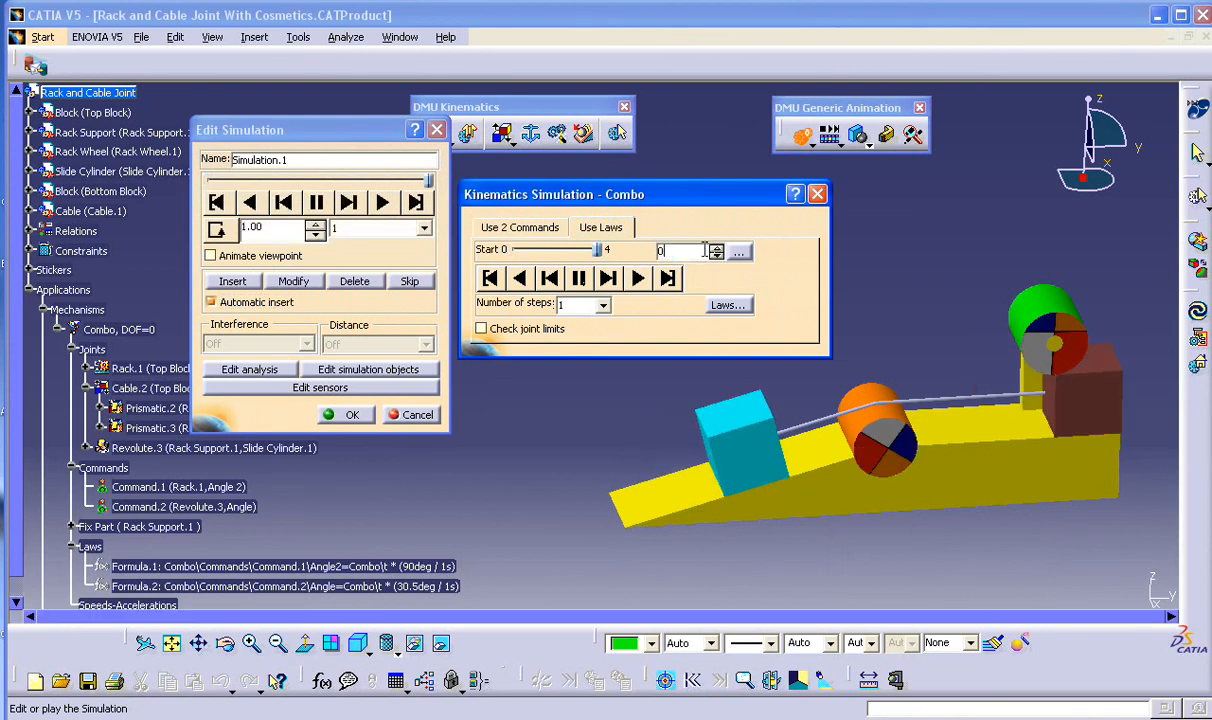
pyautogui.press('Return')
pyautogui.click(256, 301)
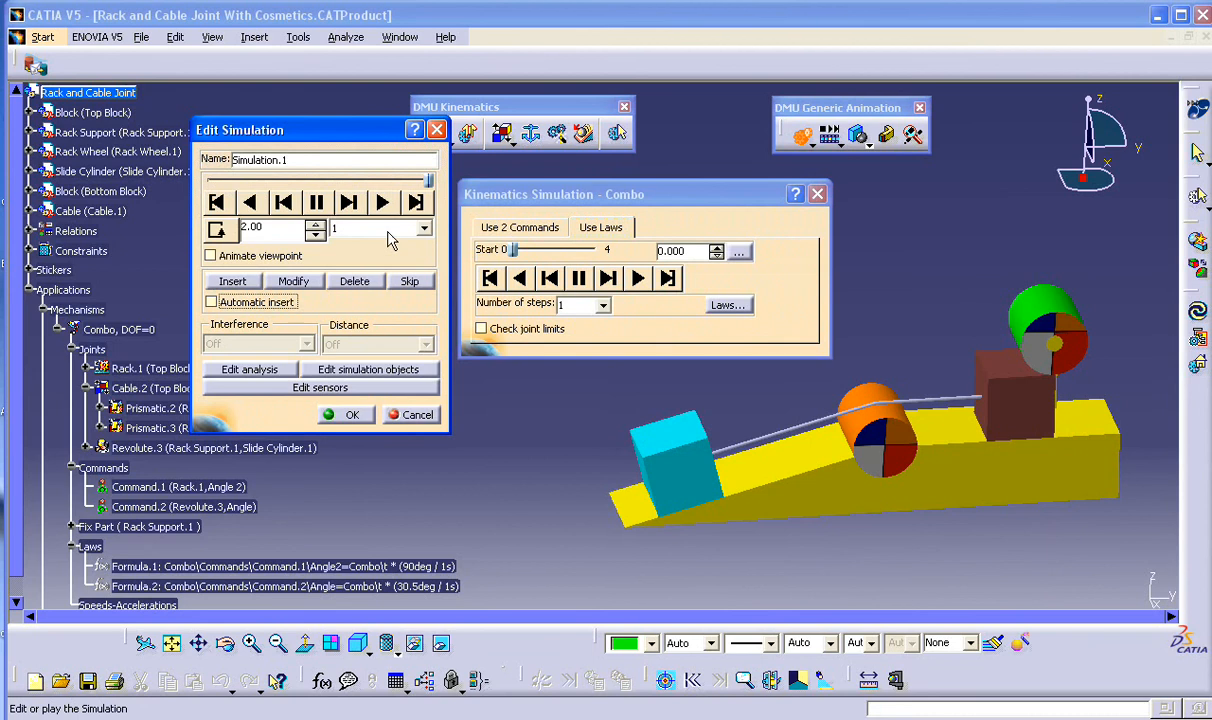
# Step: Set the simulation's interpolation step to 0.02 and play the recorded motion forward
pyautogui.click(388, 234)
pyautogui.click(376, 288)
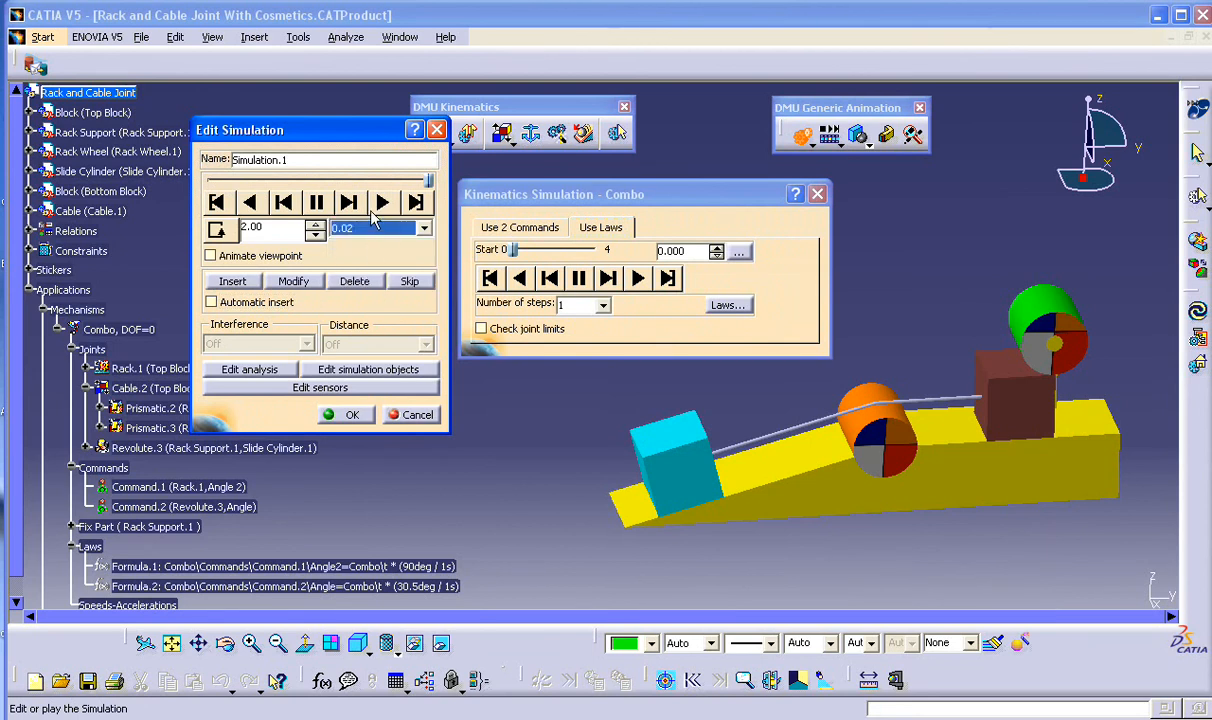
pyautogui.click(382, 203)
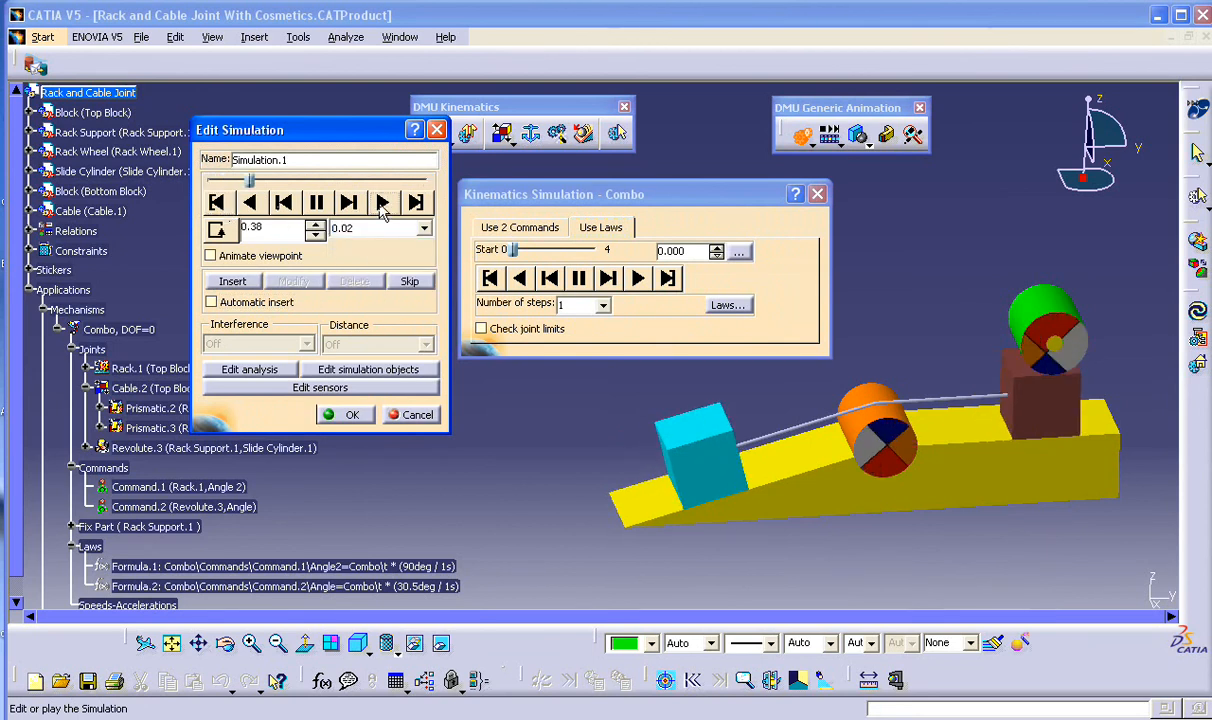